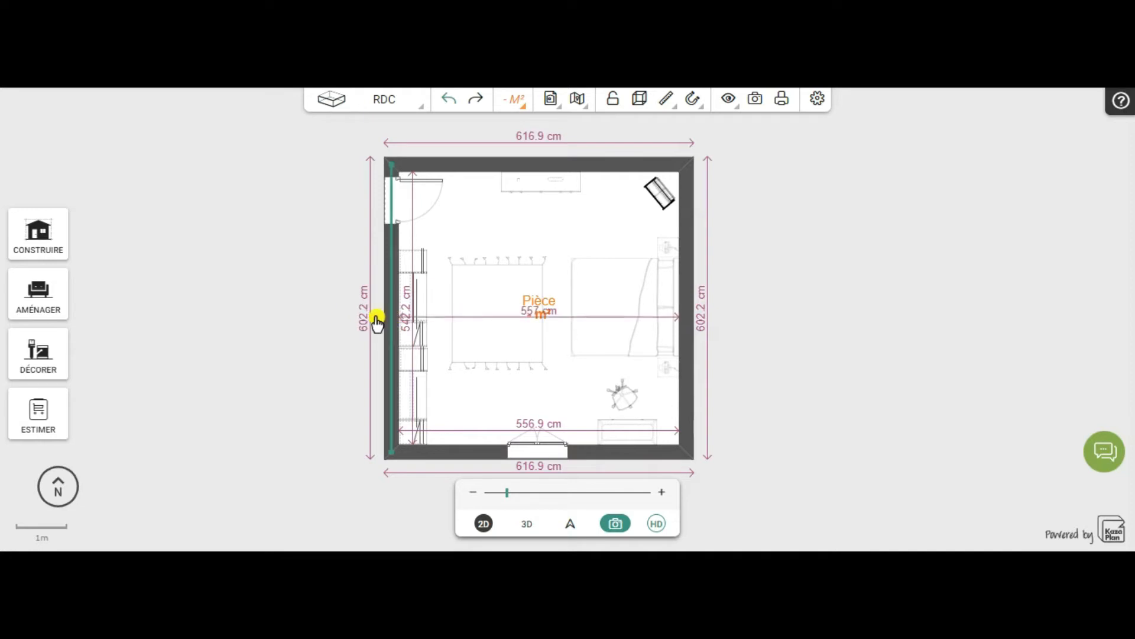
Step: Examine the bedroom's 2D floor plan, going over its furniture, door, window and wall dimensions
left_click_drag(232, 316, 274, 320)
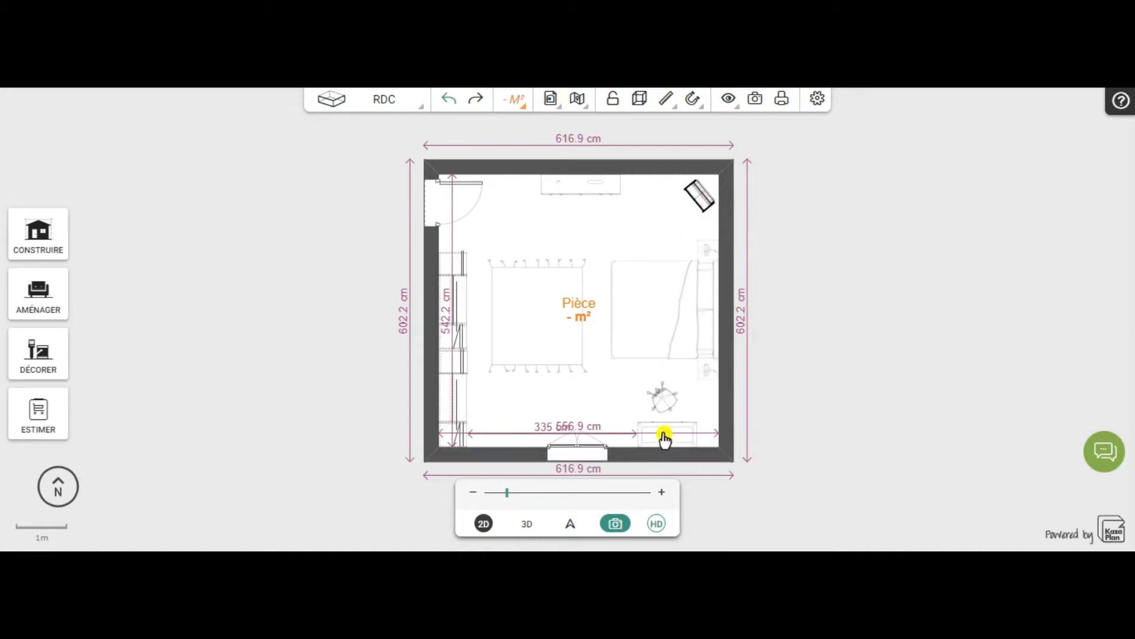
scroll(829, 414, "up", 2)
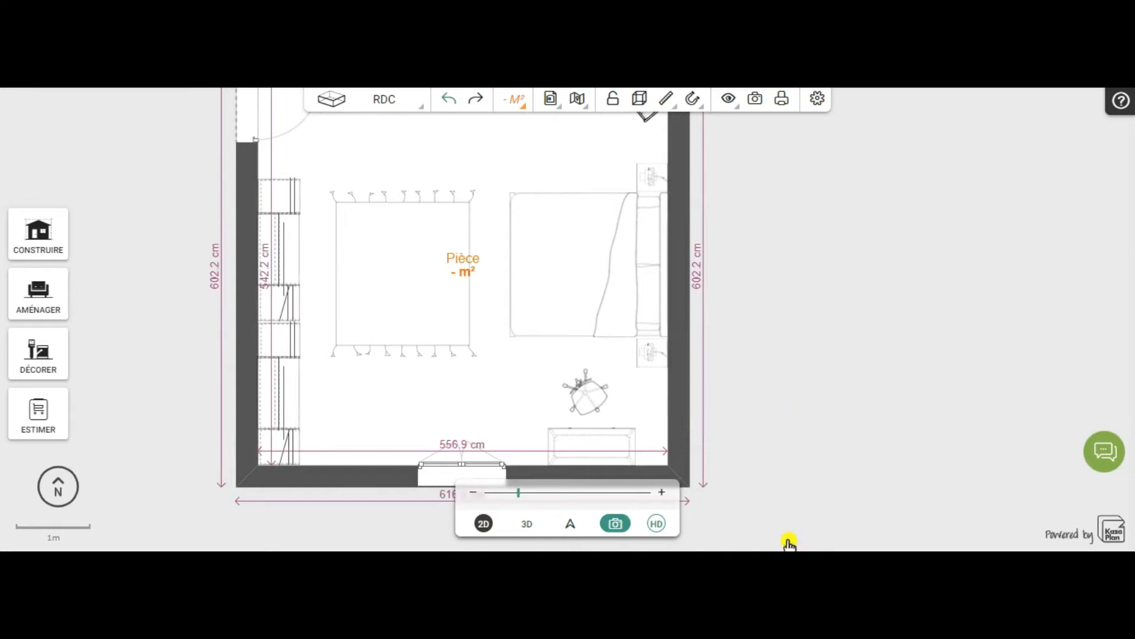
scroll(785, 486, "up", 3)
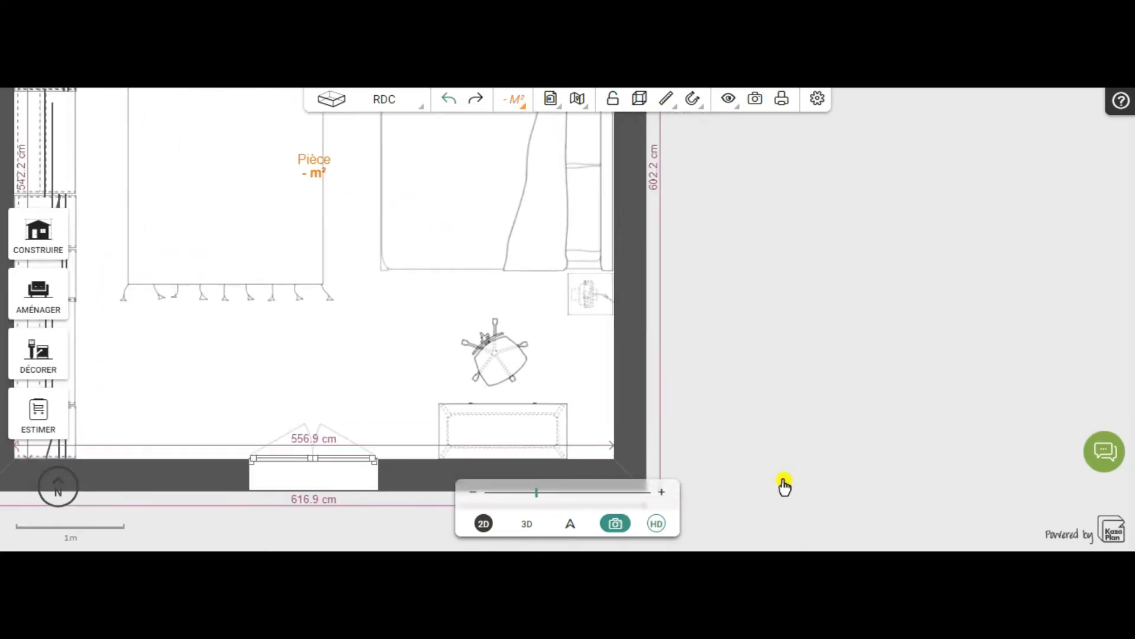
scroll(755, 470, "up", 1)
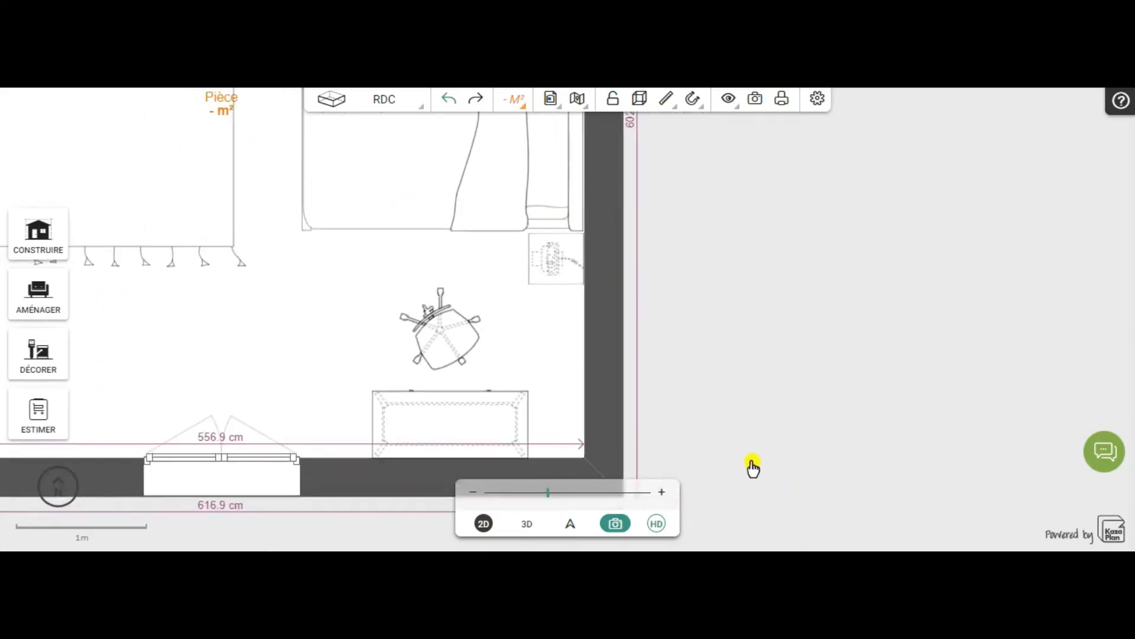
left_click(239, 308)
left_click_drag(238, 308, 533, 288)
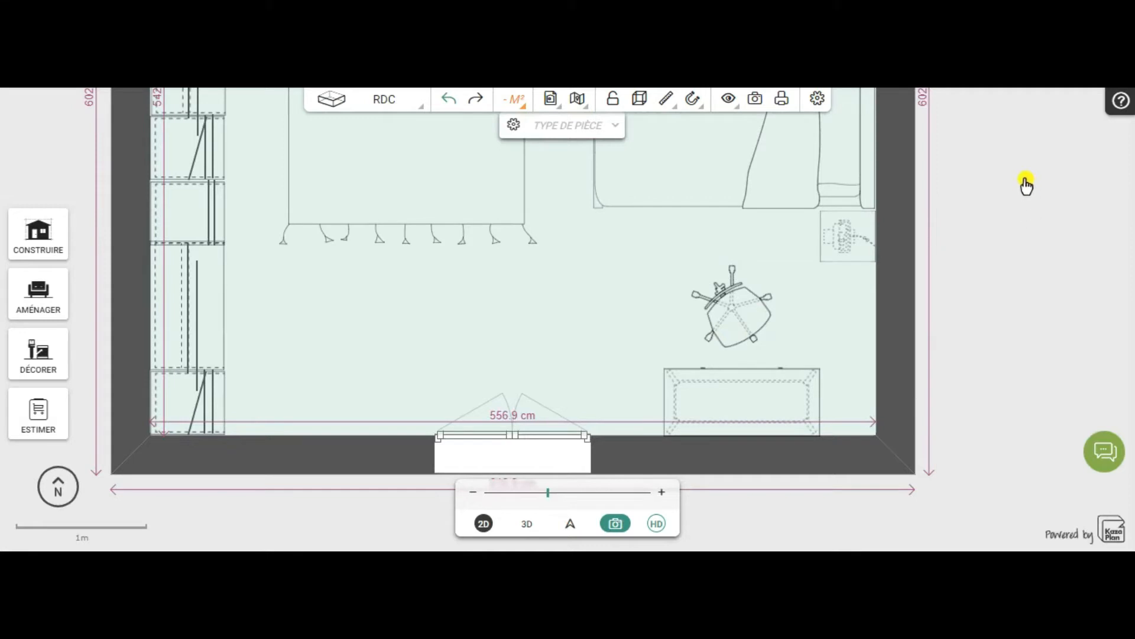
scroll(931, 407, "up", 3)
scroll(958, 355, "down", 5)
left_click_drag(1012, 160, 1000, 378)
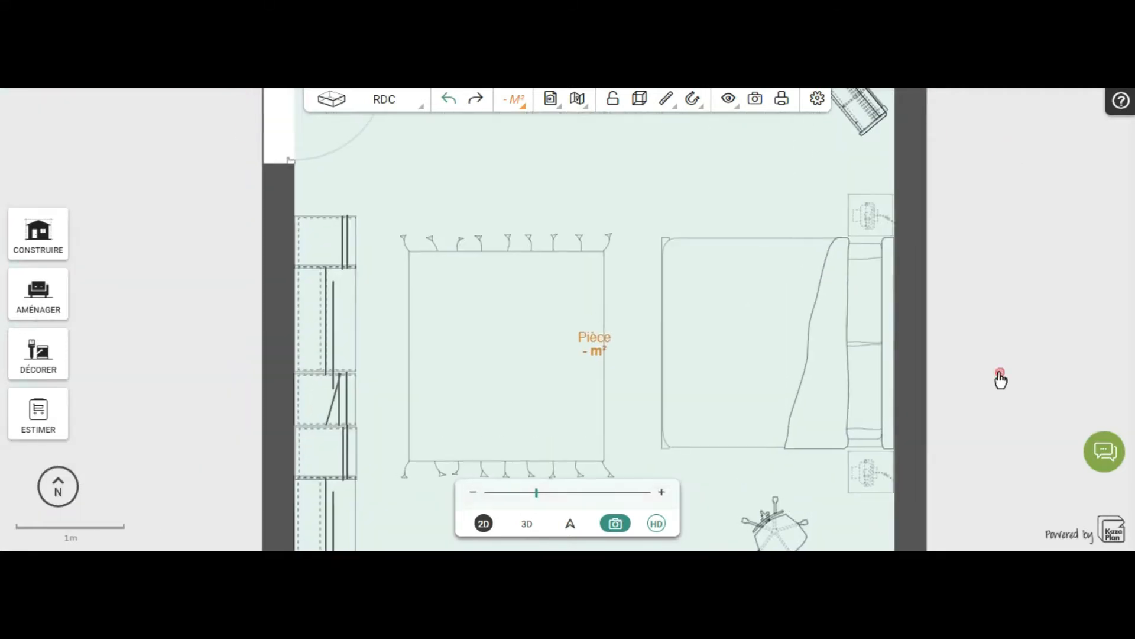
left_click_drag(972, 197, 947, 524)
left_click_drag(942, 343, 950, 158)
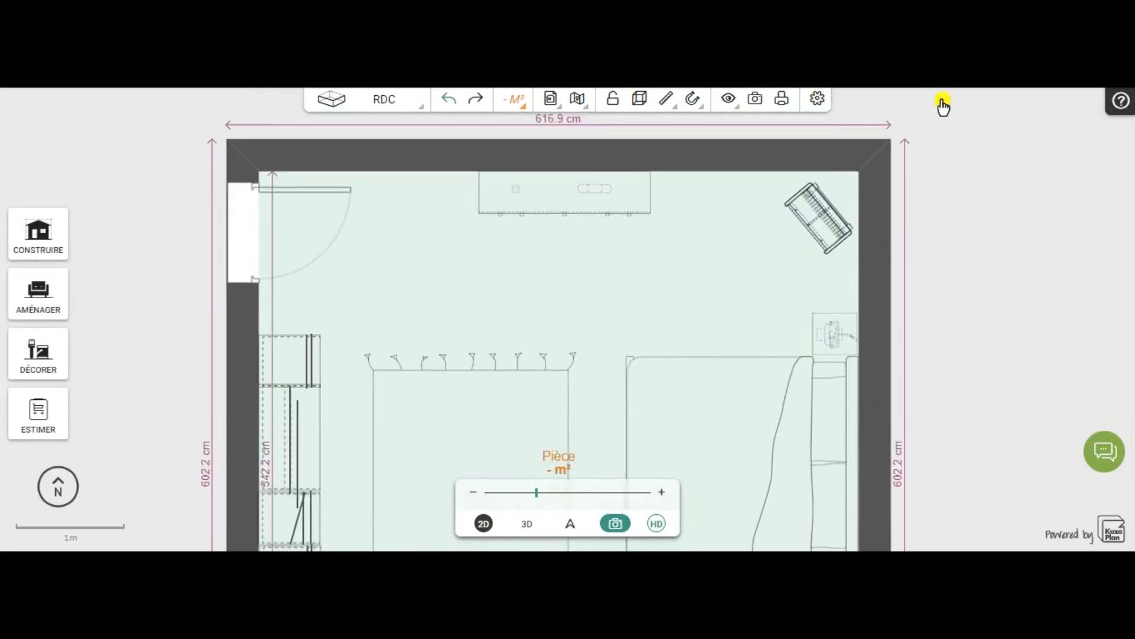
left_click_drag(986, 349, 904, 265)
scroll(976, 346, "down", 1)
scroll(974, 348, "down", 1)
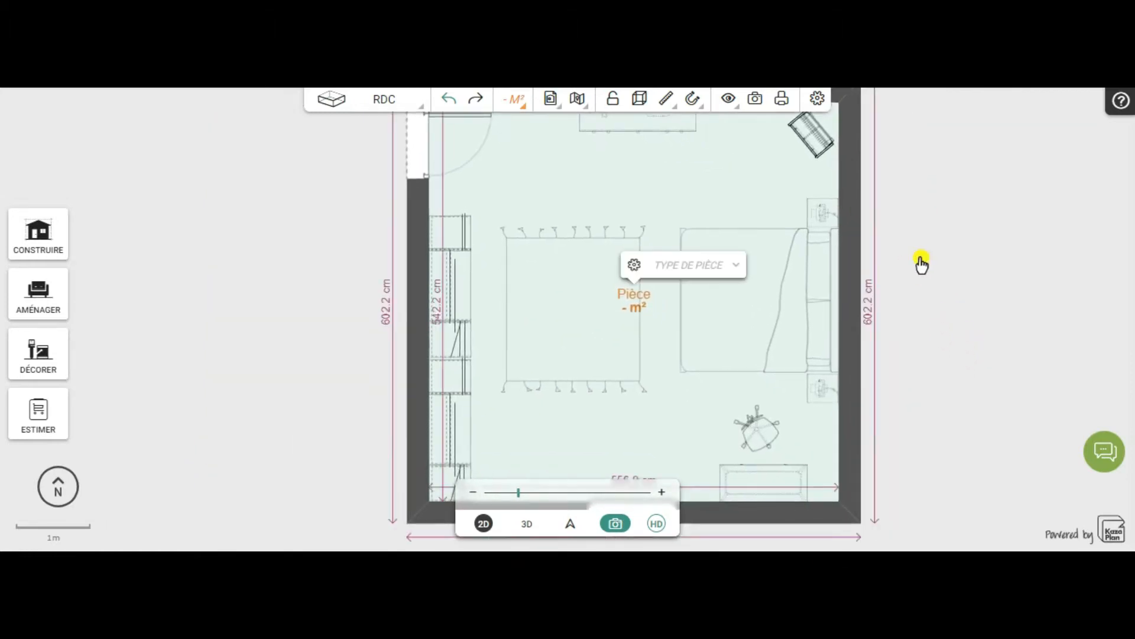
scroll(920, 261, "down", 1)
left_click_drag(1020, 283, 913, 289)
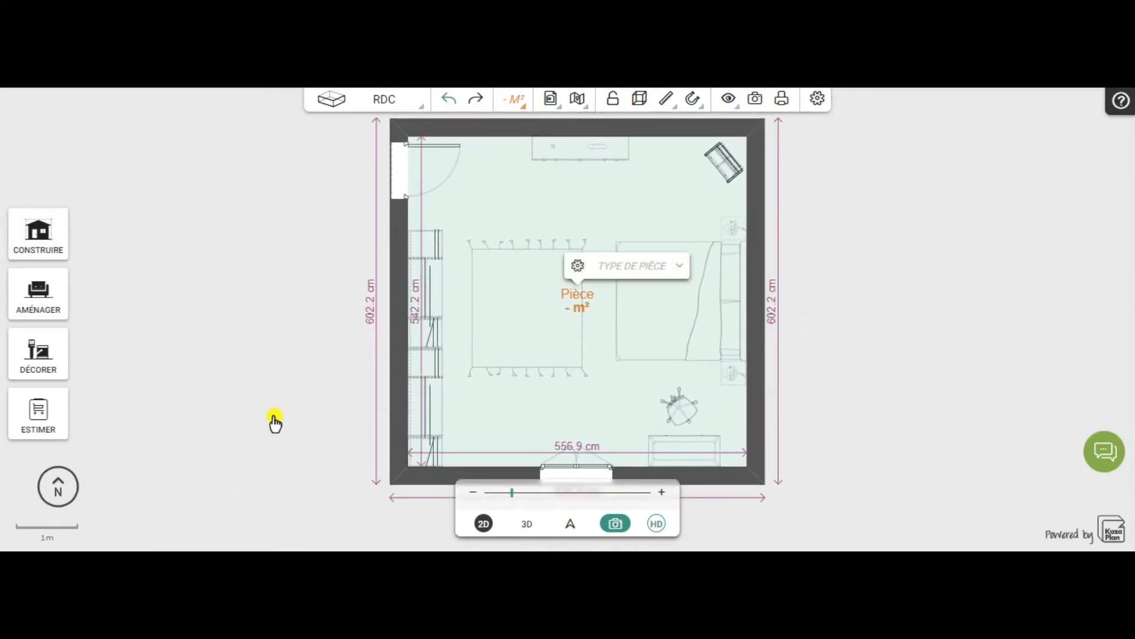
left_click(807, 442)
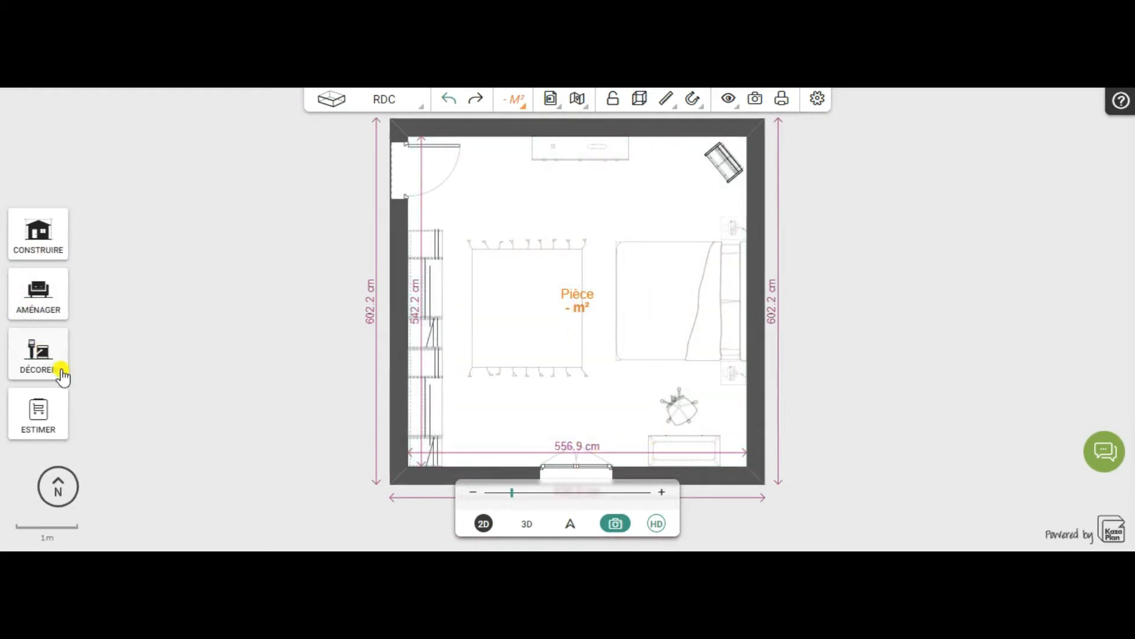
Step: Place the MAPPEMONDE frame from the Cadre et miroir category in the room, between the chest of drawers and the bed
left_click(36, 366)
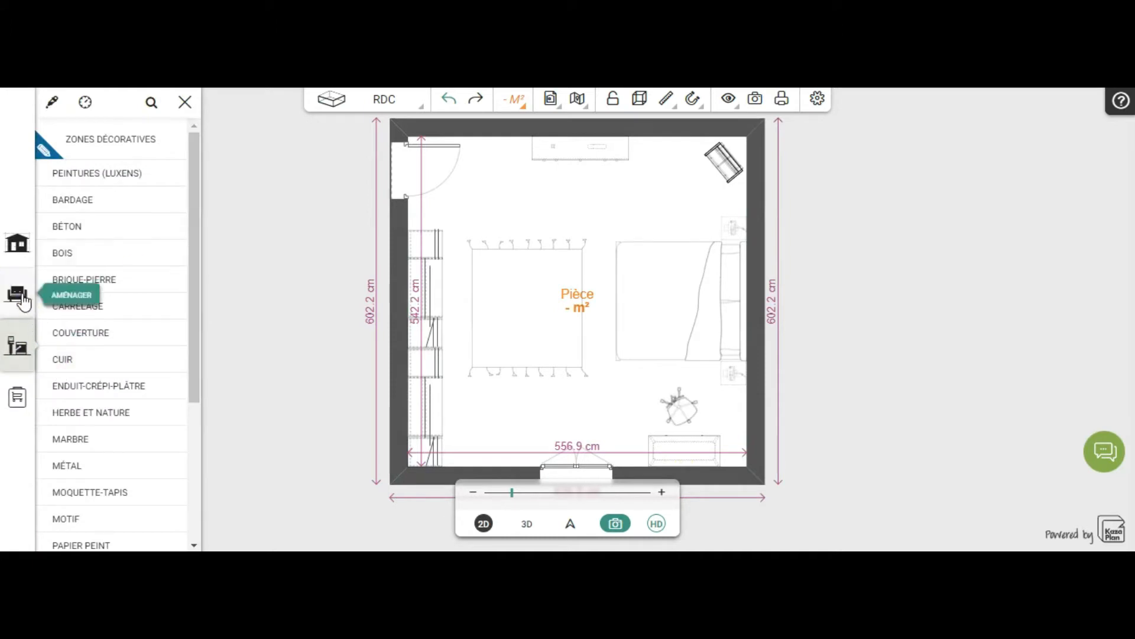
left_click(24, 300)
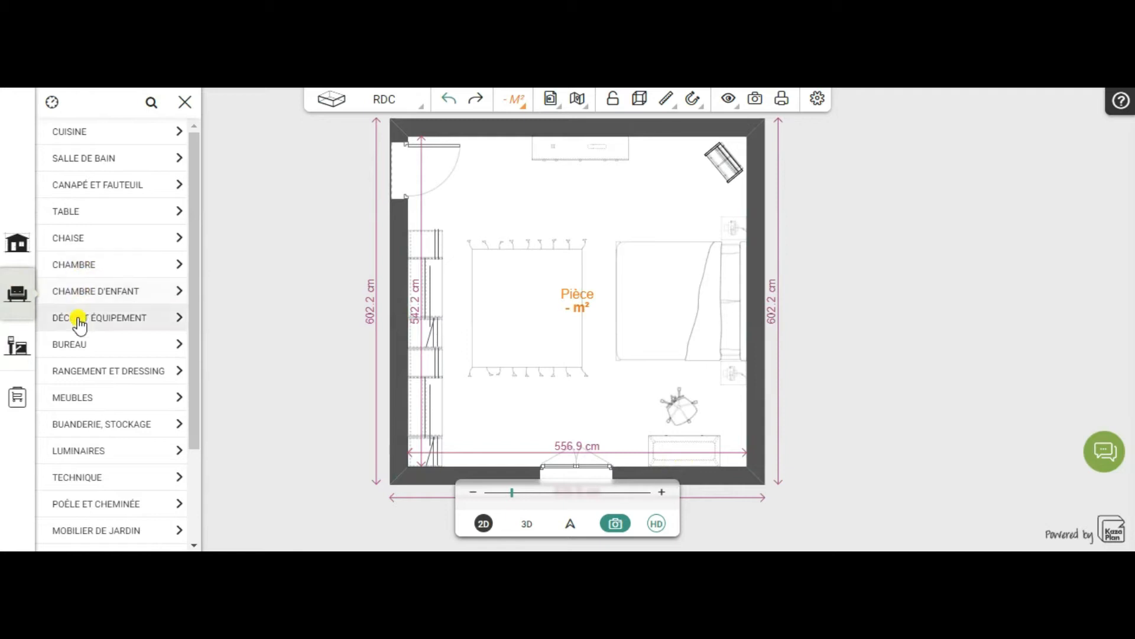
left_click(103, 321)
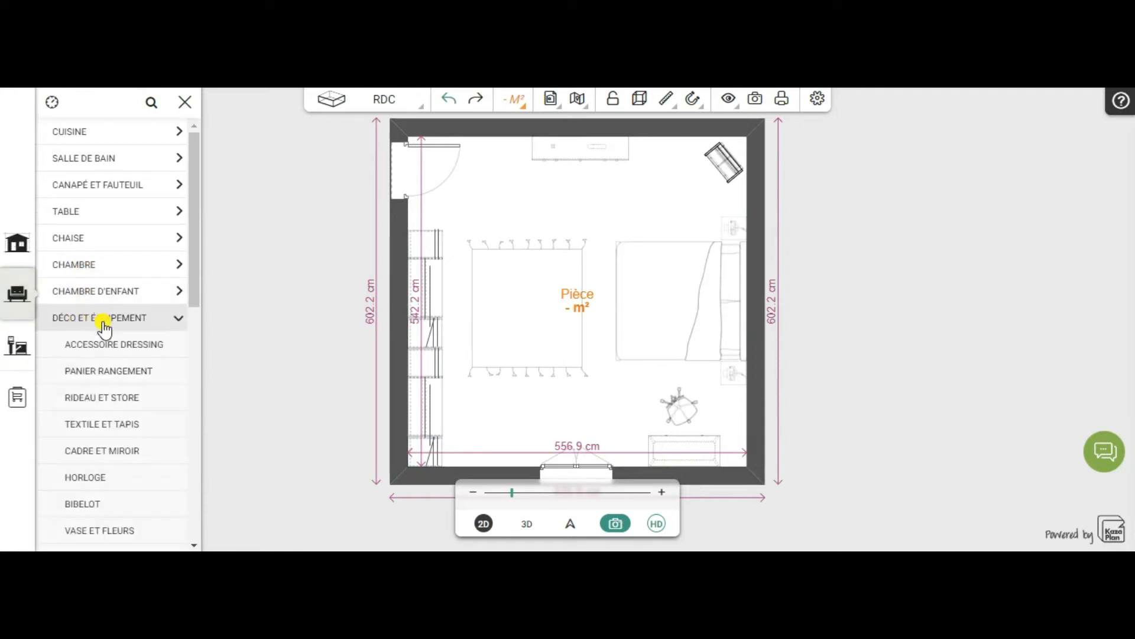
left_click(89, 452)
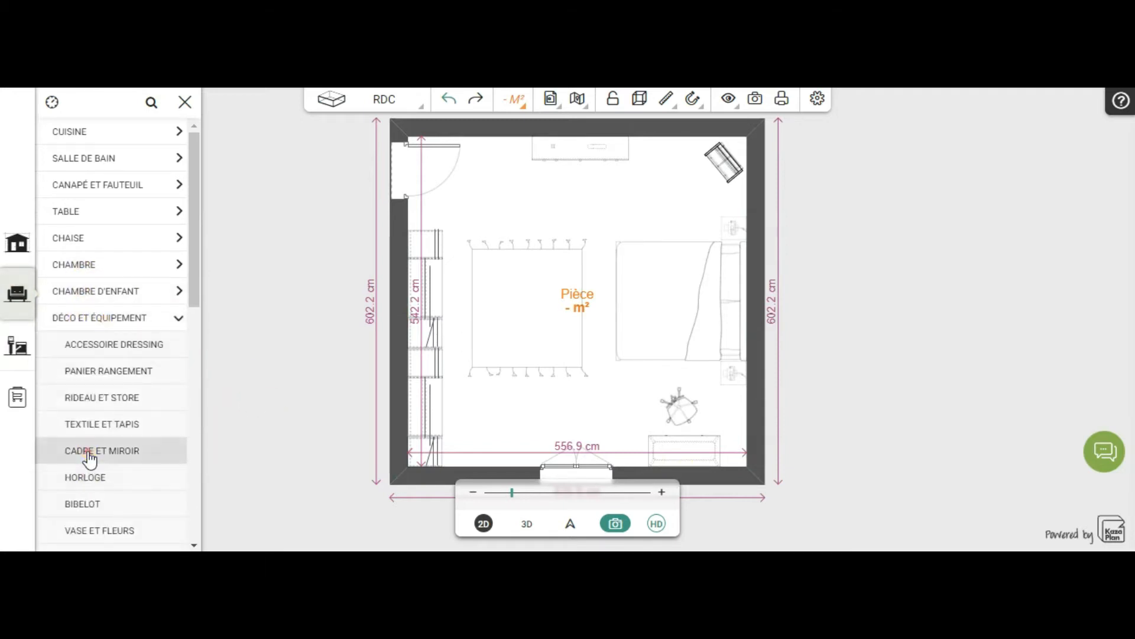
left_click(126, 453)
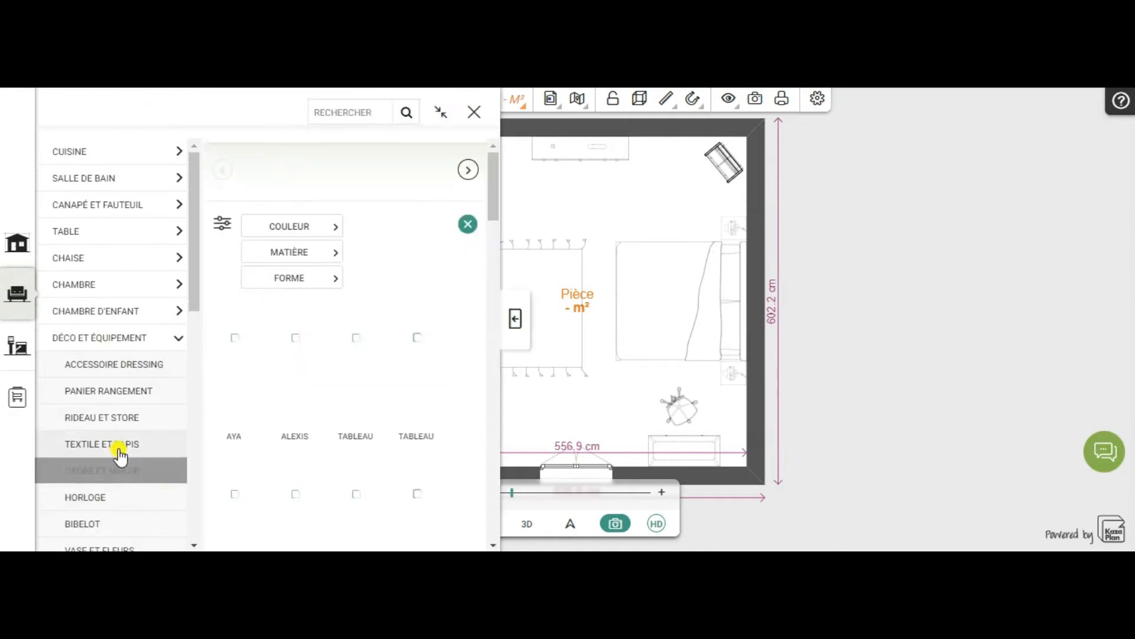
left_click_drag(939, 193, 921, 317)
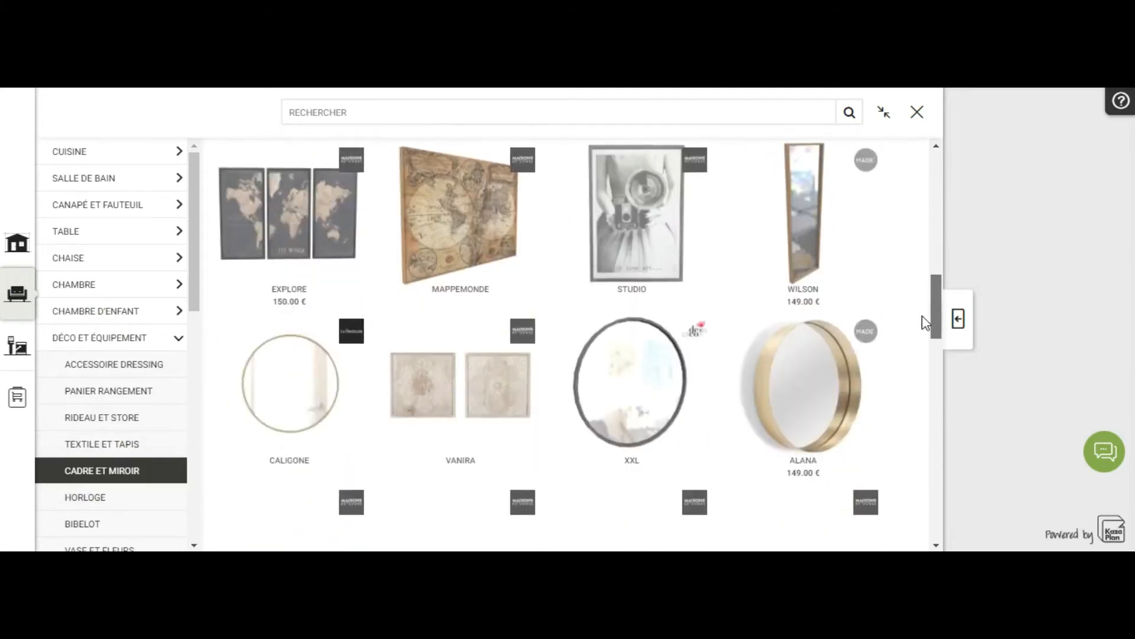
left_click(461, 226)
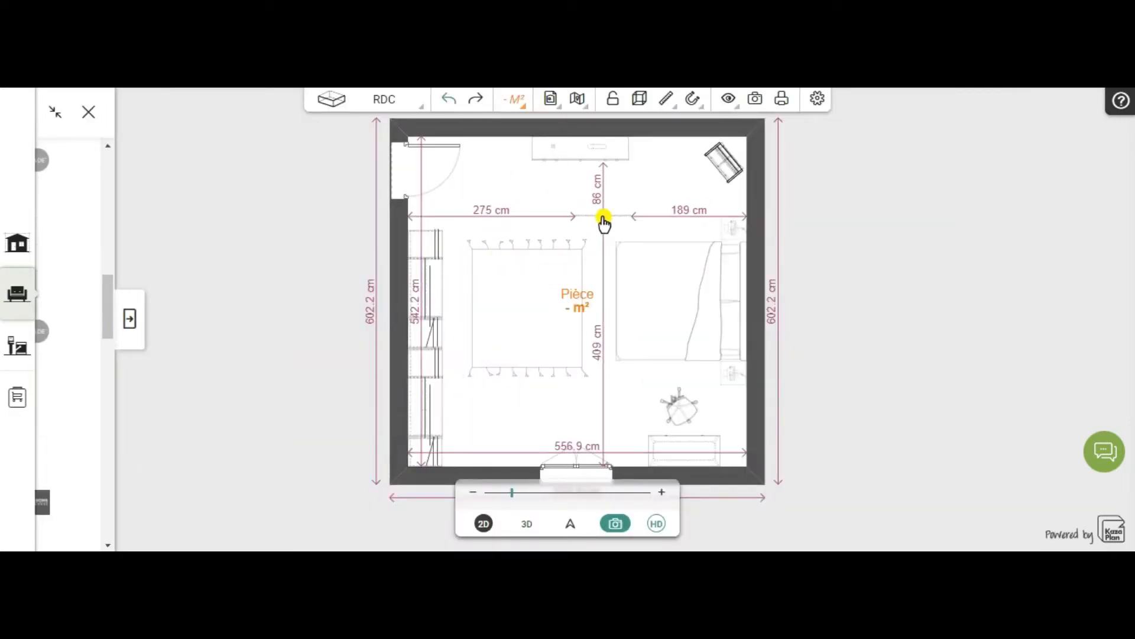
left_click(604, 223)
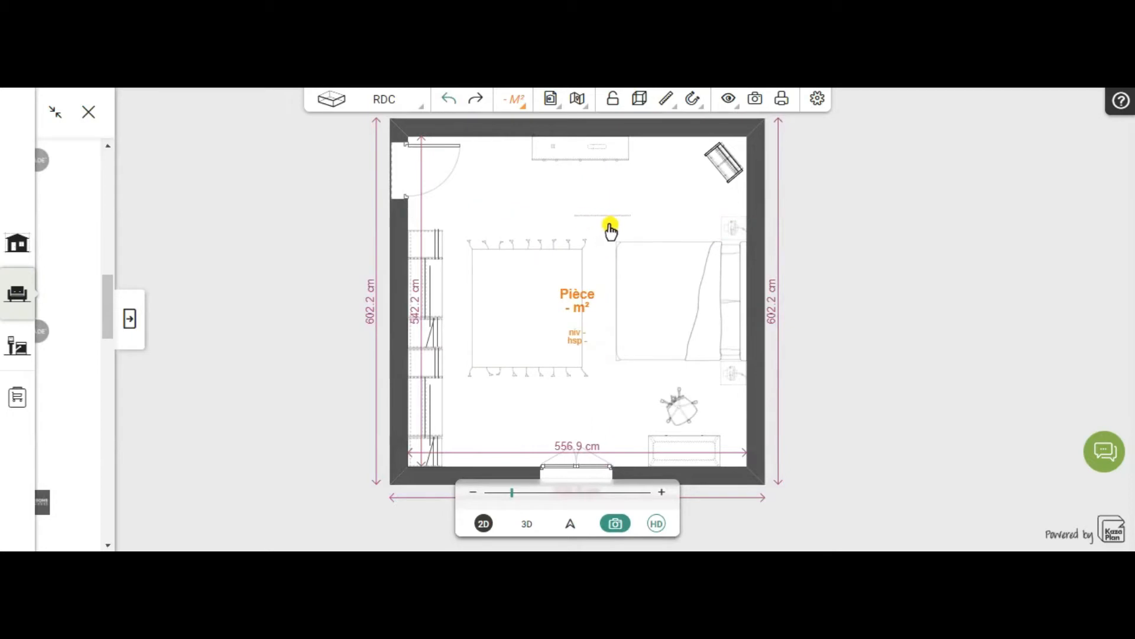
Step: Show the room in 3D, turn the world-map frame around to face the chest of drawers and shift it towards the wardrobe
scroll(940, 298, "up", 4)
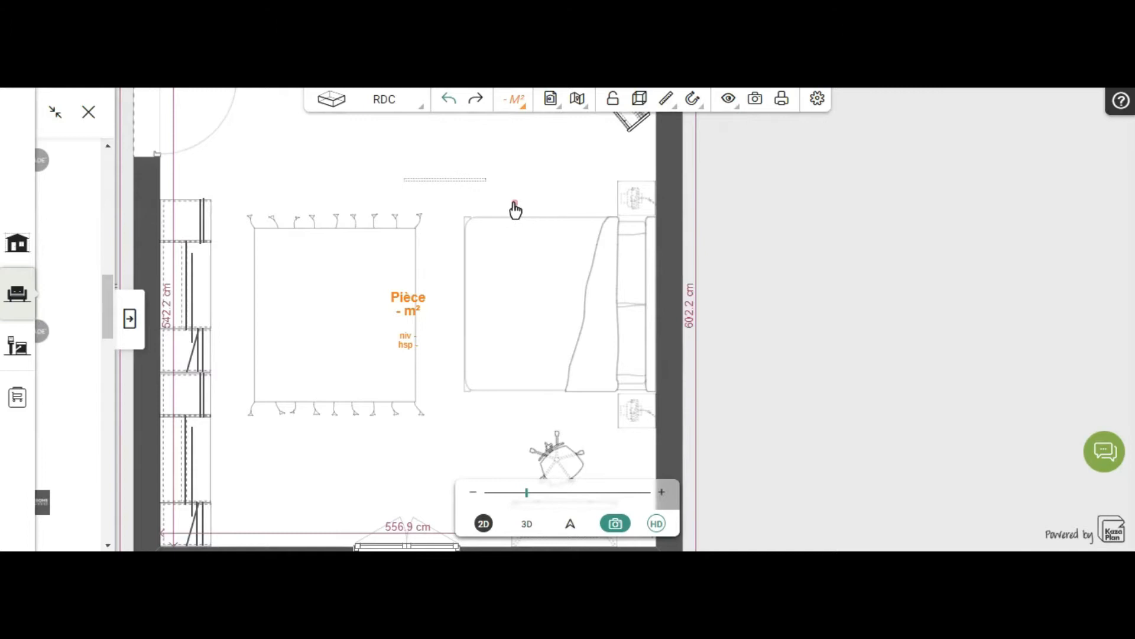
left_click(430, 240)
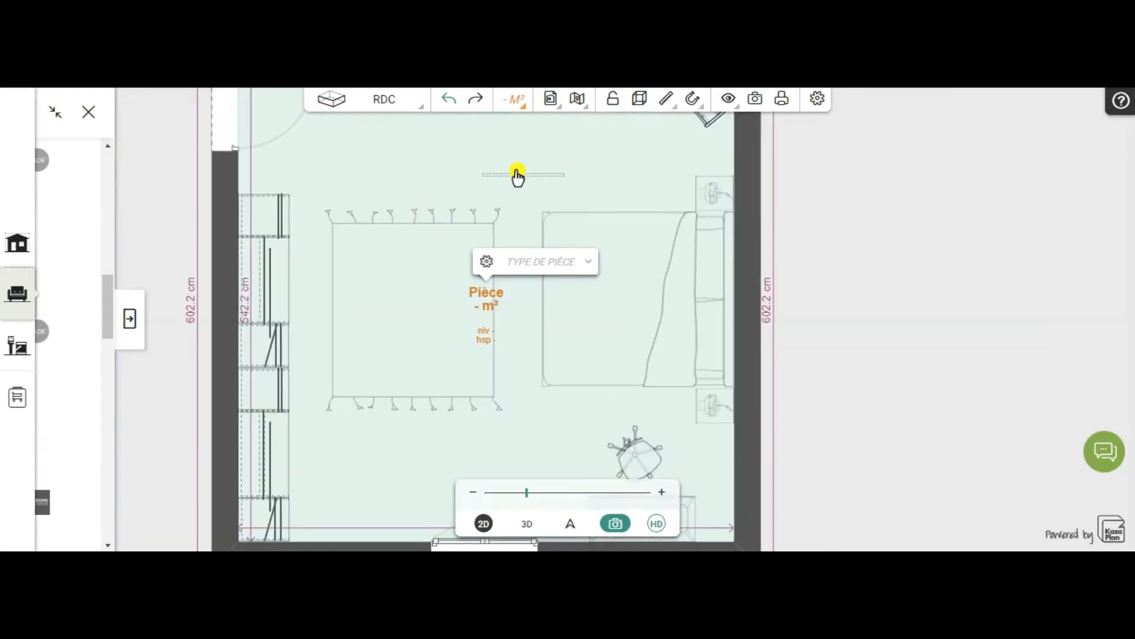
left_click(523, 526)
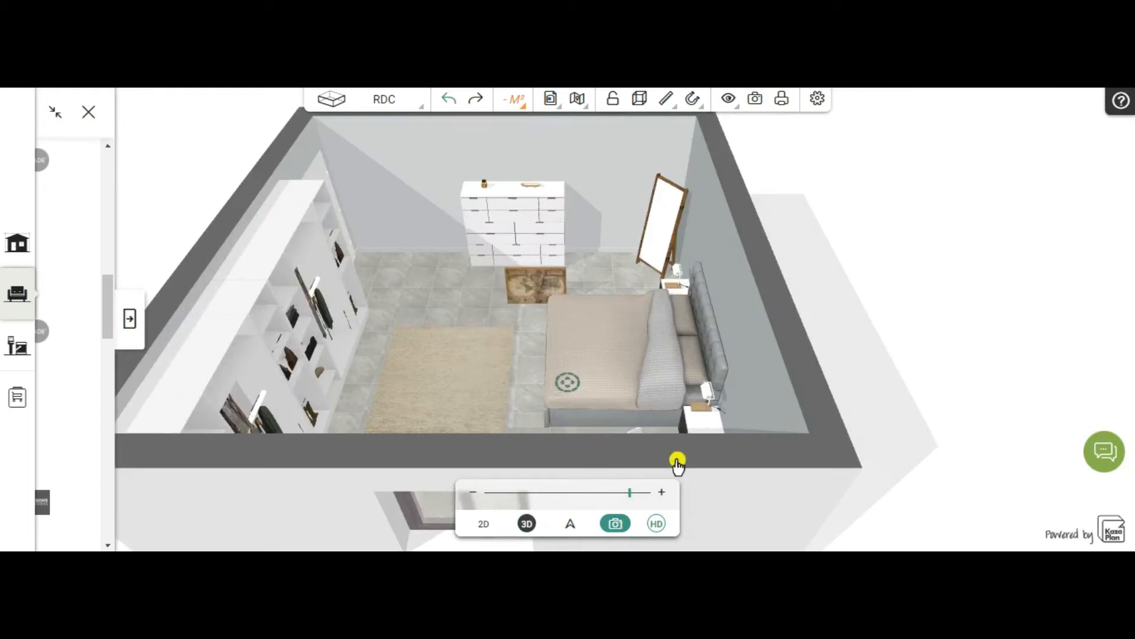
left_click(523, 288)
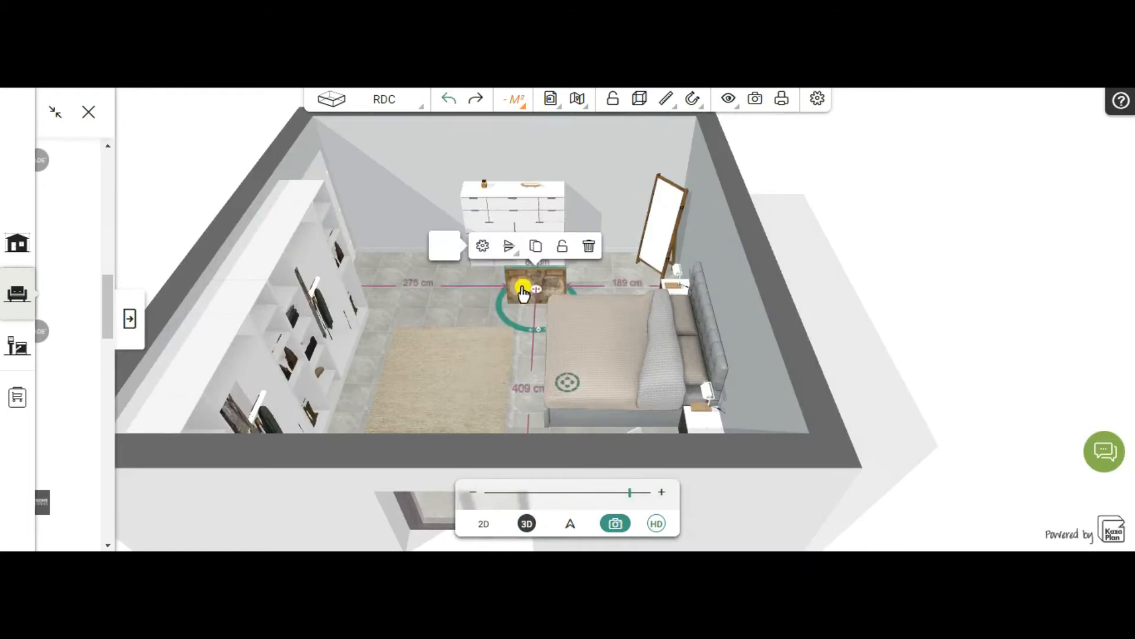
left_click_drag(496, 307, 591, 301)
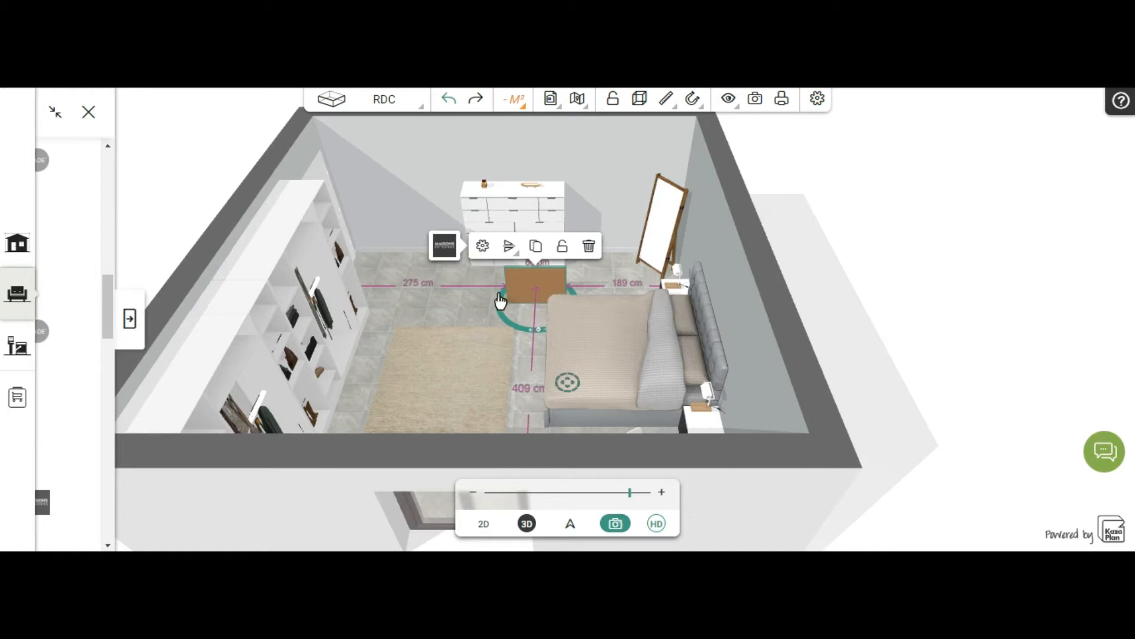
left_click_drag(510, 302, 468, 296)
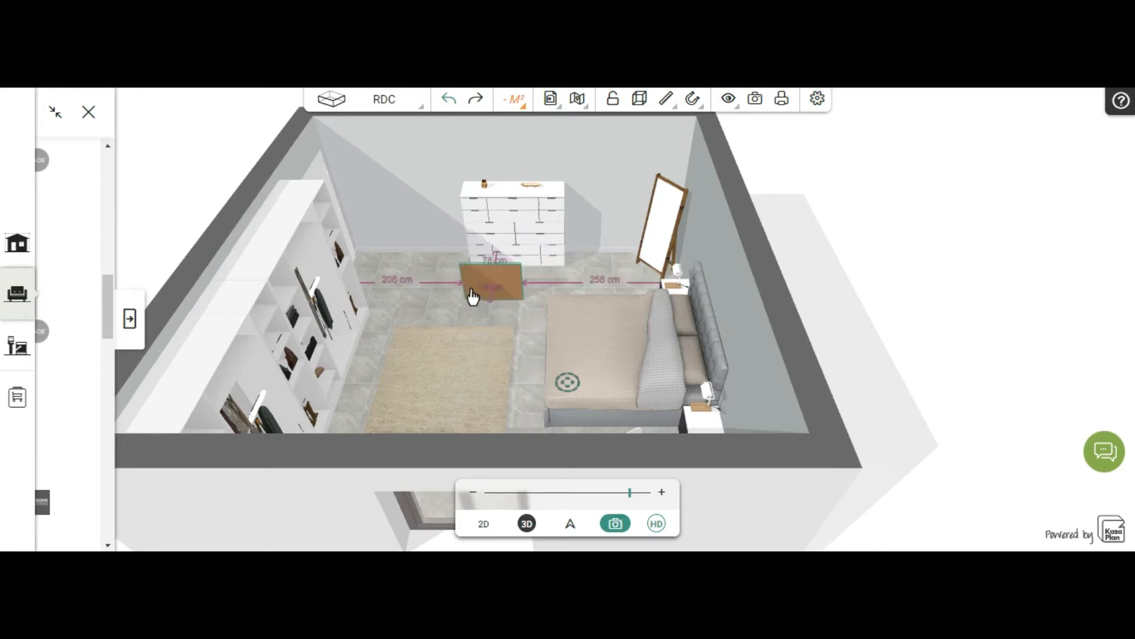
left_click(400, 433)
Step: Lock the world-map frame in its position
left_click(497, 292)
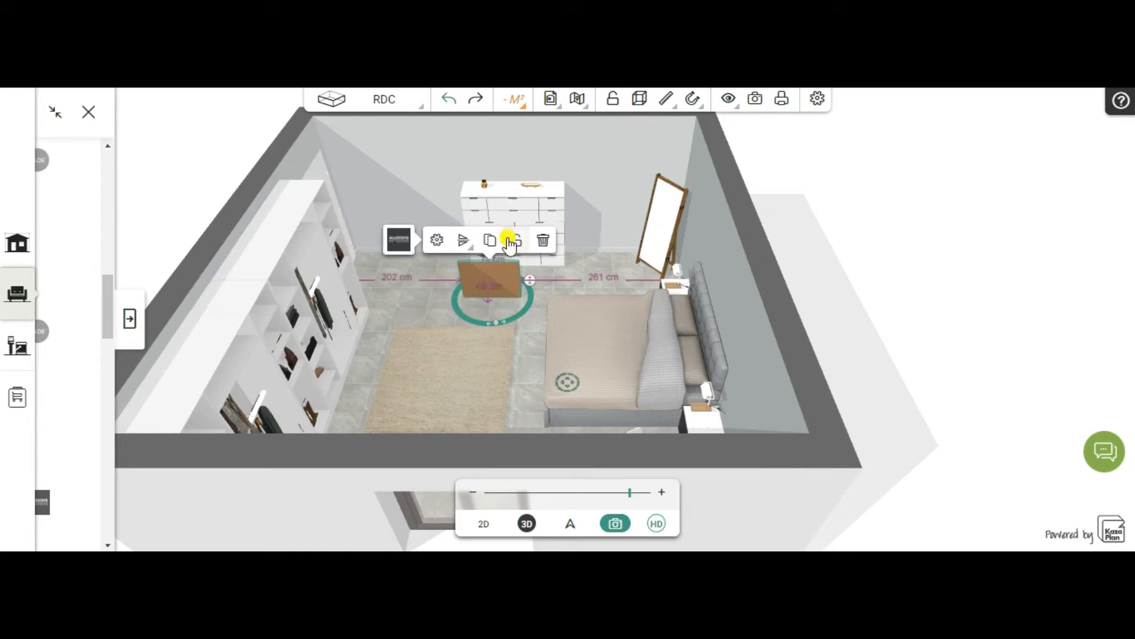
left_click(517, 240)
left_click(387, 308)
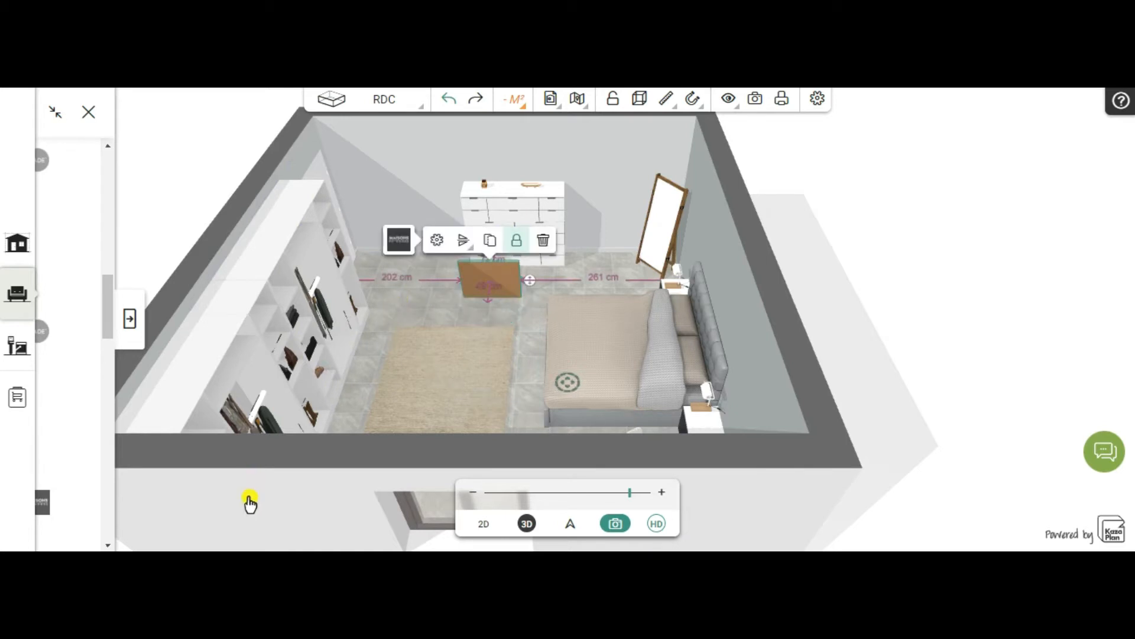
Step: Unlock the world-map frame and move it to the floor between the rug and the window wall
scroll(363, 386, "down", 5)
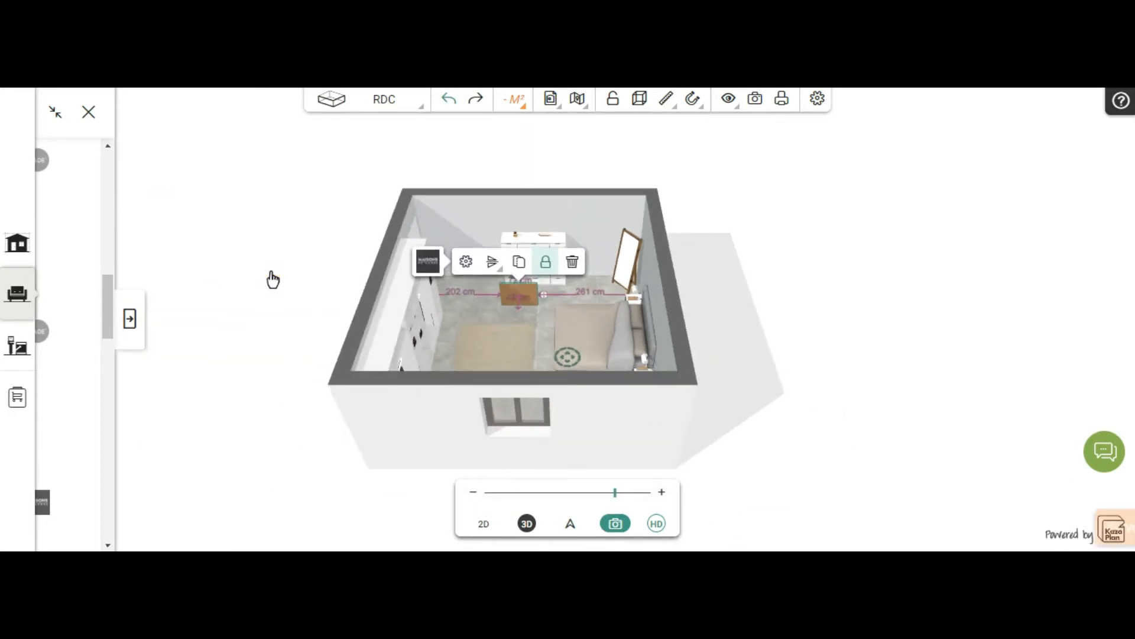
left_click_drag(239, 247, 900, 492)
left_click(600, 419)
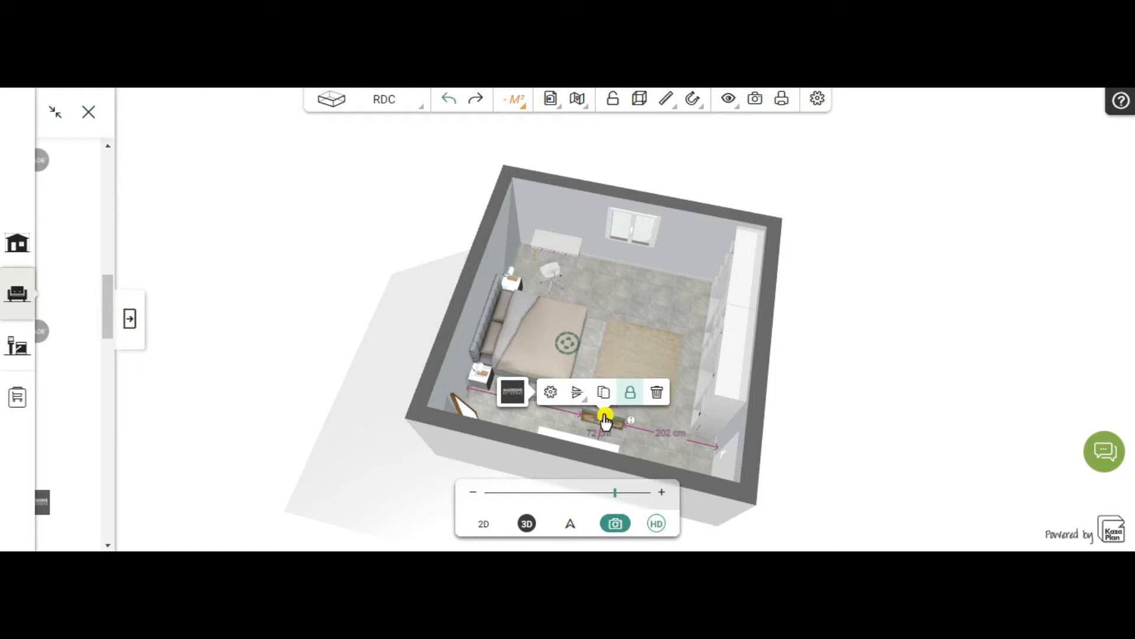
left_click(631, 393)
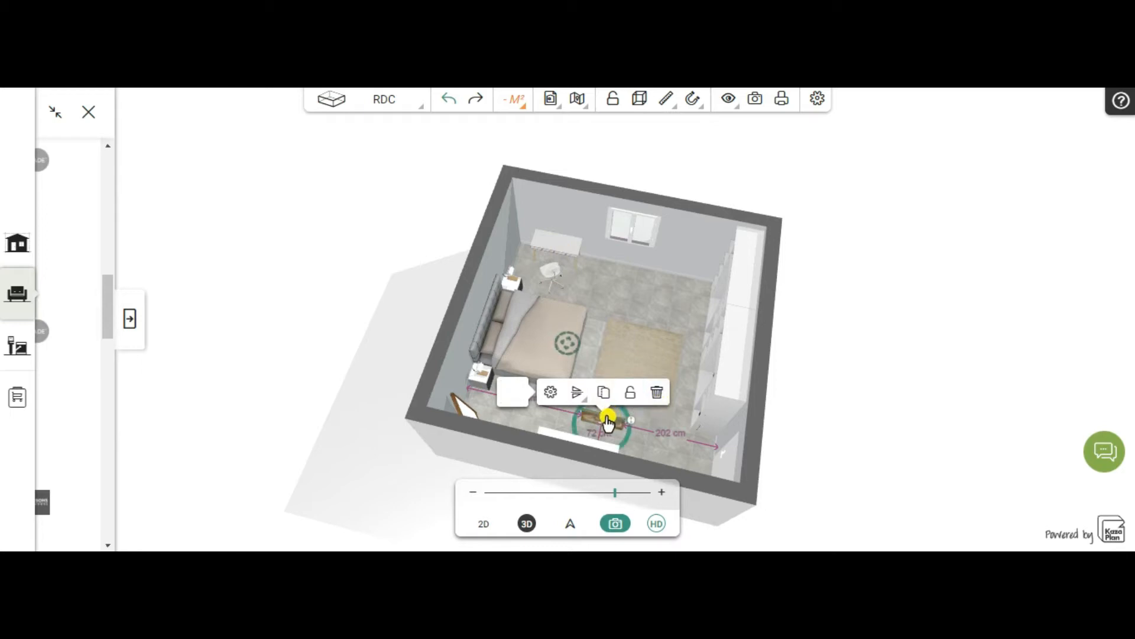
left_click_drag(603, 422, 632, 296)
Step: Open the JIMI desk's settings and review its height, width and depth
left_click(559, 251)
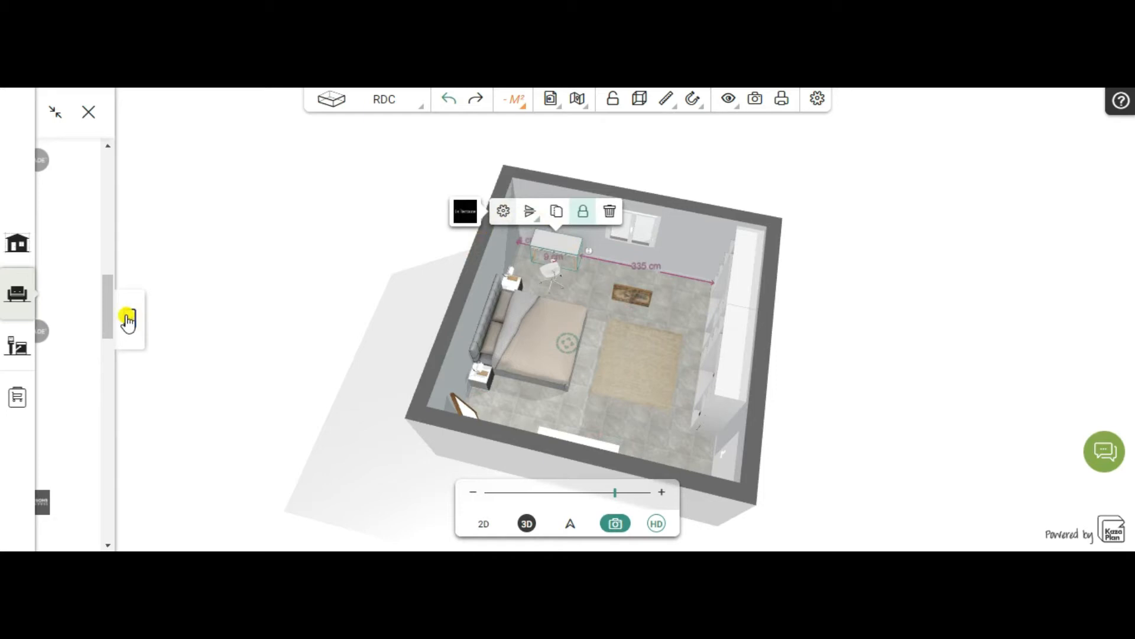
left_click(502, 211)
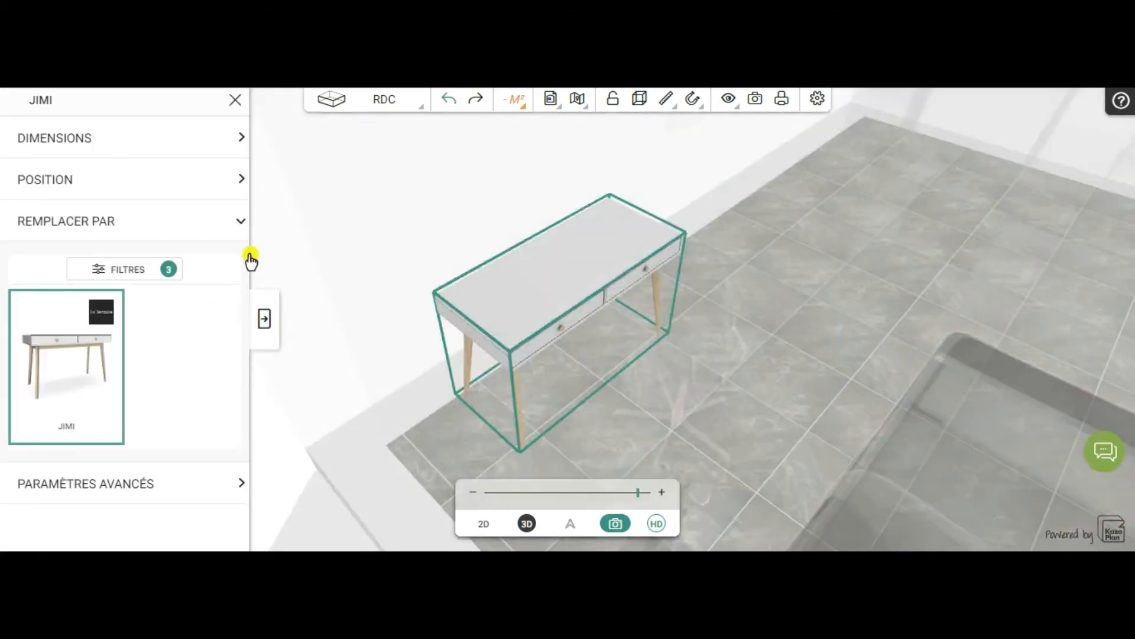
left_click(83, 142)
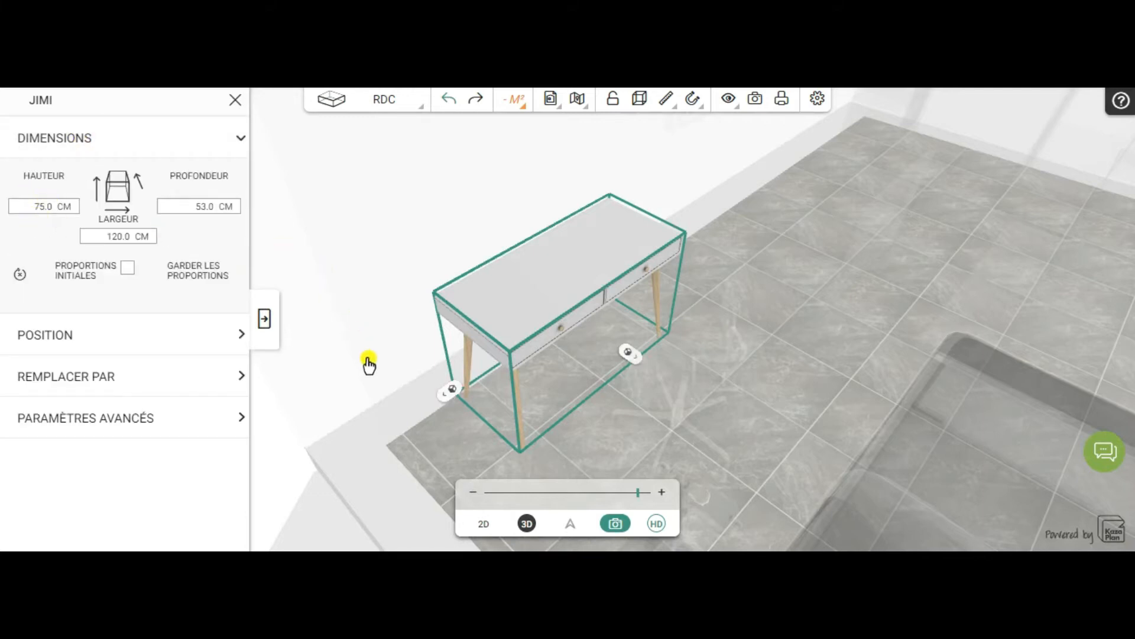
left_click(265, 321)
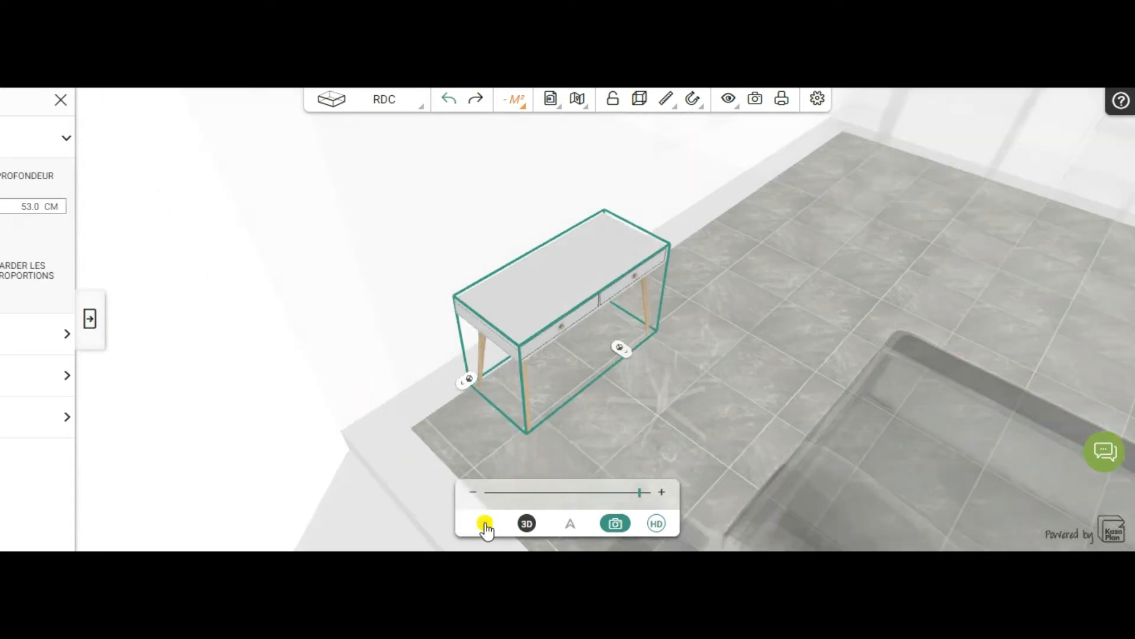
Step: Return to the 2D plan, review the world-map frame's dimensions and set its elevation to 135 cm
left_click(483, 523)
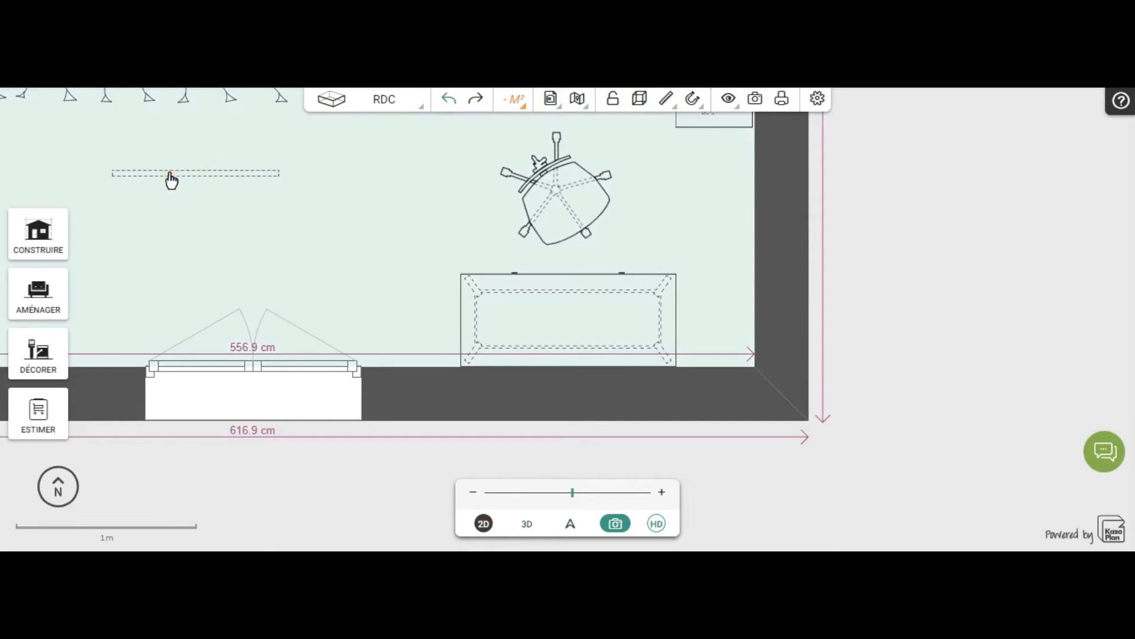
left_click(308, 190)
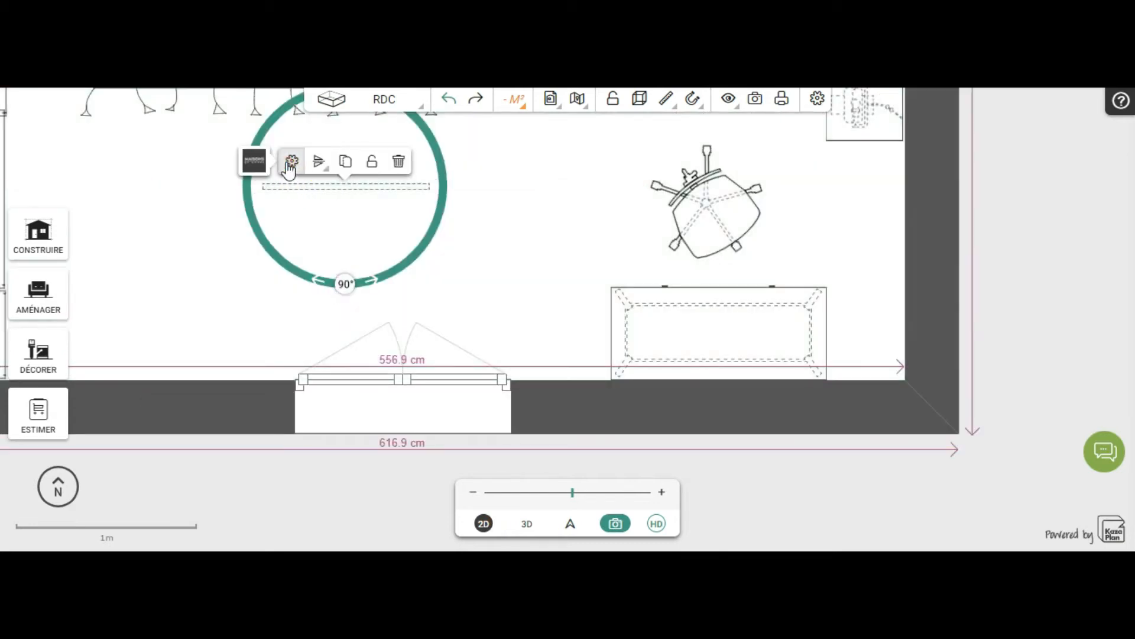
left_click(289, 162)
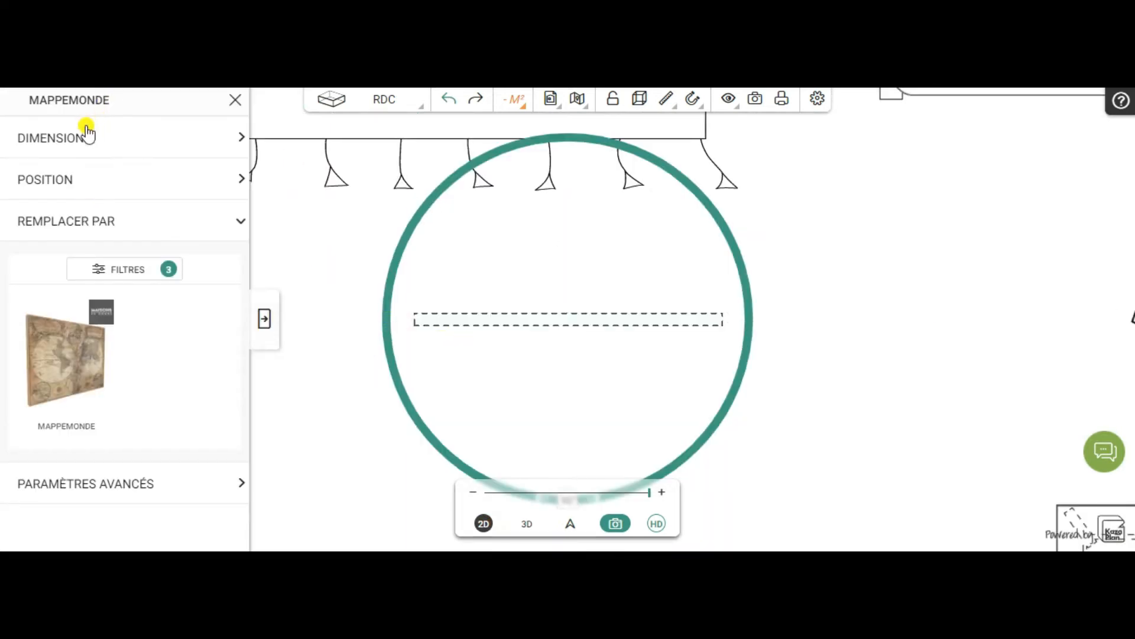
left_click(68, 142)
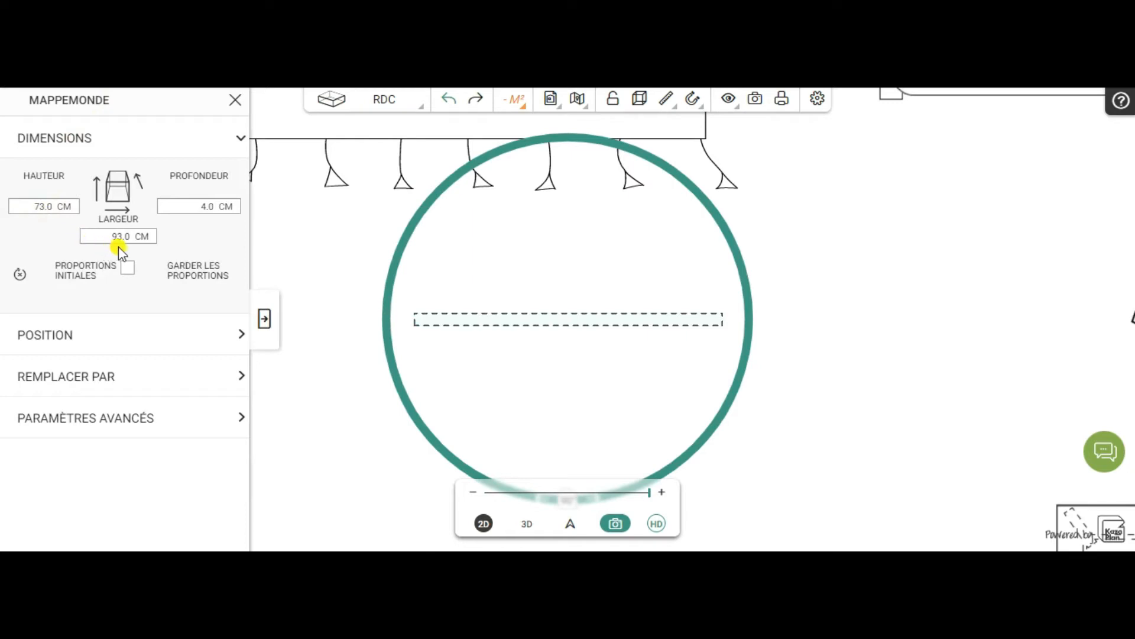
left_click(55, 343)
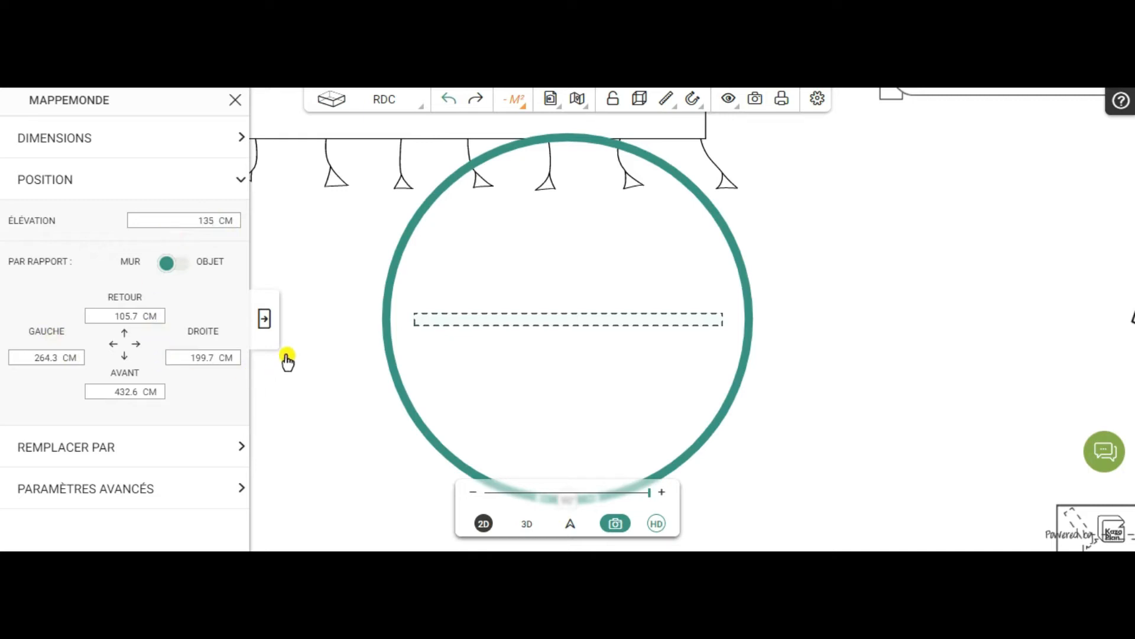
left_click(264, 319)
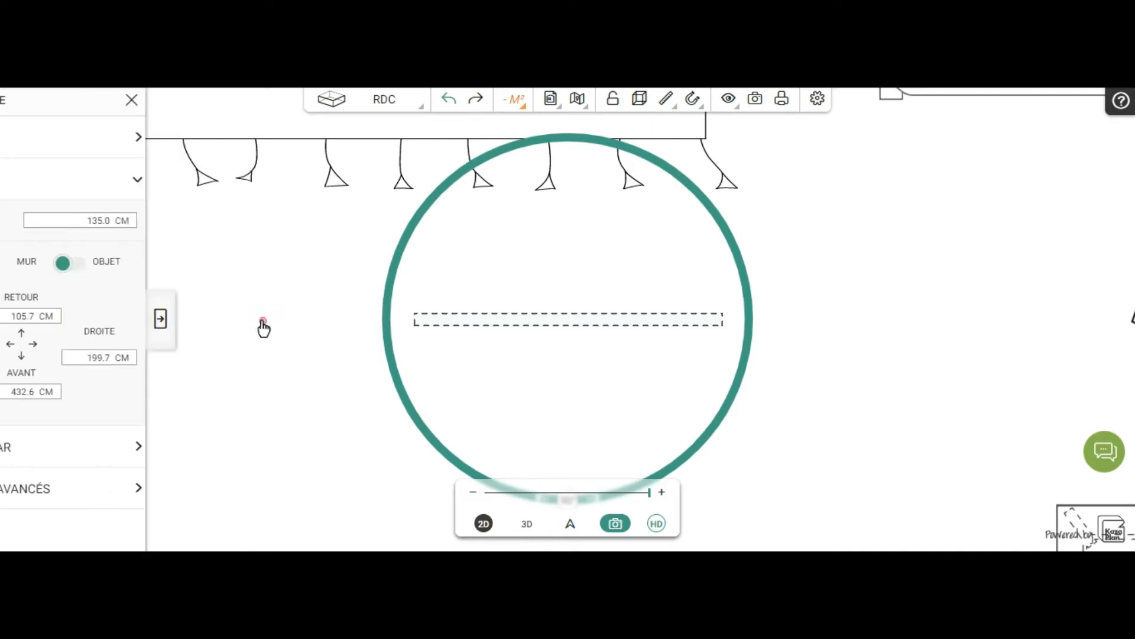
Step: Show the room in 3D and move the world-map frame onto the window wall above the desk
left_click(528, 524)
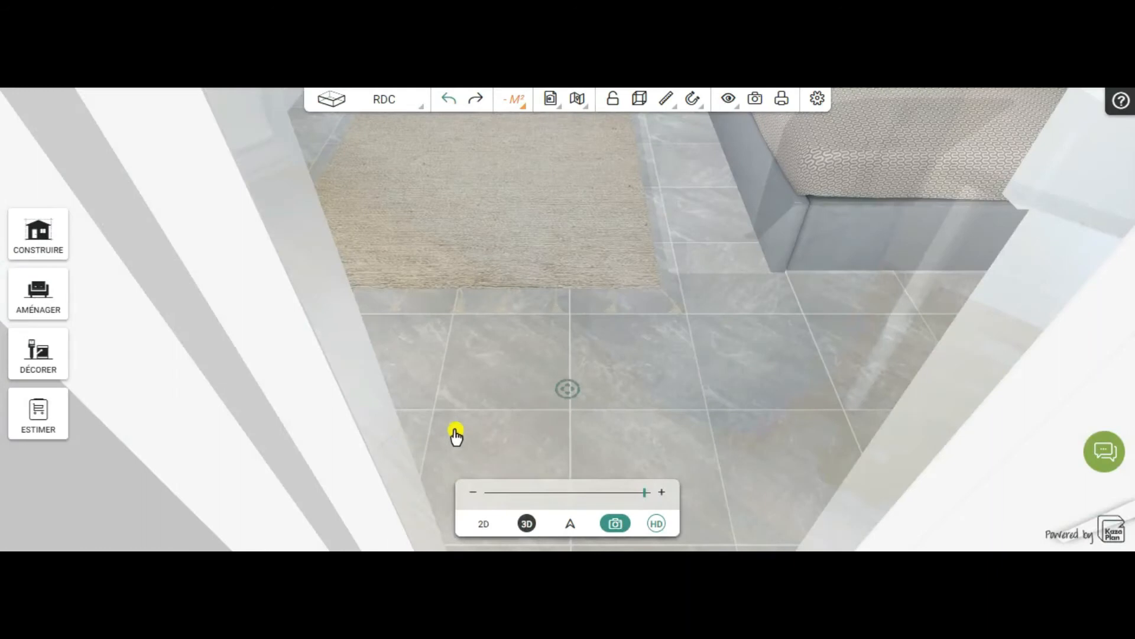
scroll(497, 393, "down", 2)
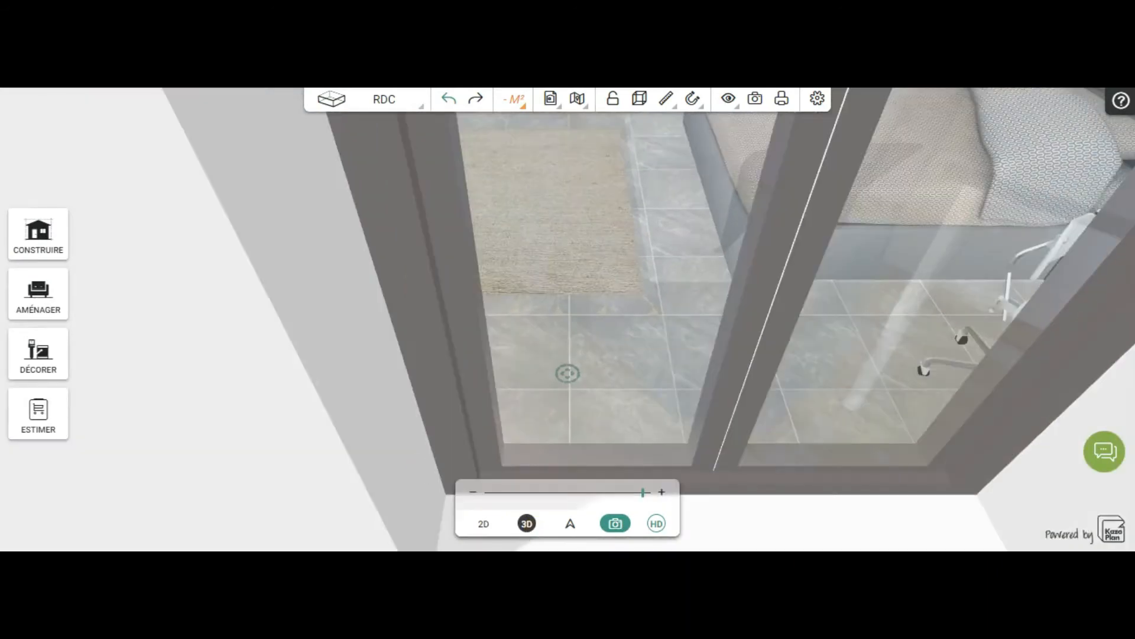
scroll(612, 161, "down", 4)
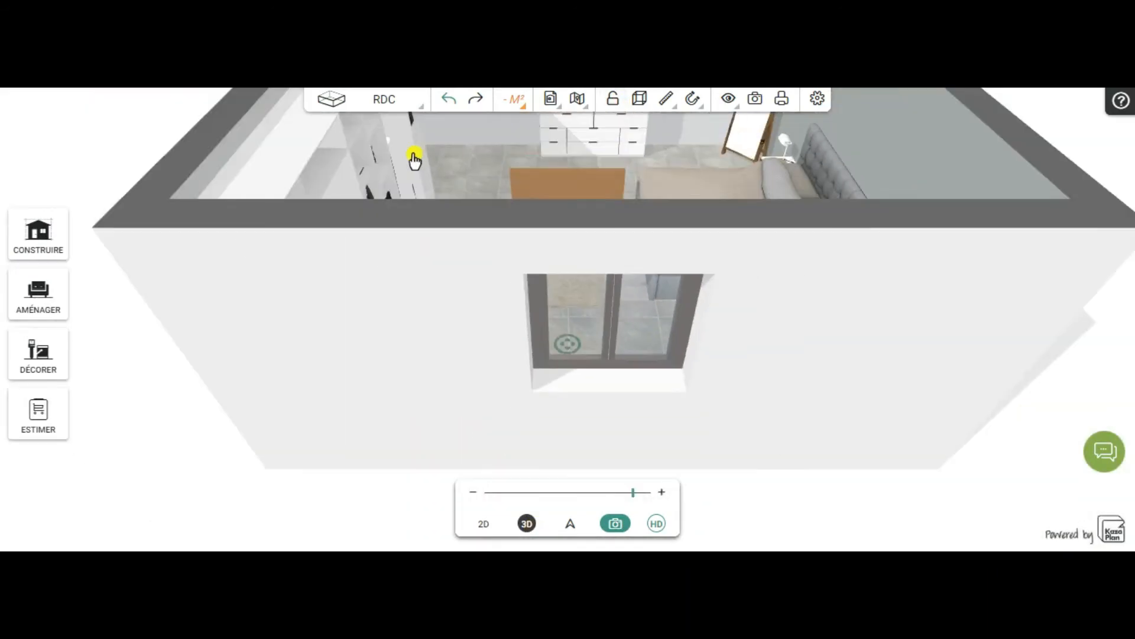
scroll(494, 166, "down", 2)
left_click_drag(502, 264, 1068, 248)
left_click(351, 349)
left_click_drag(389, 354, 519, 369)
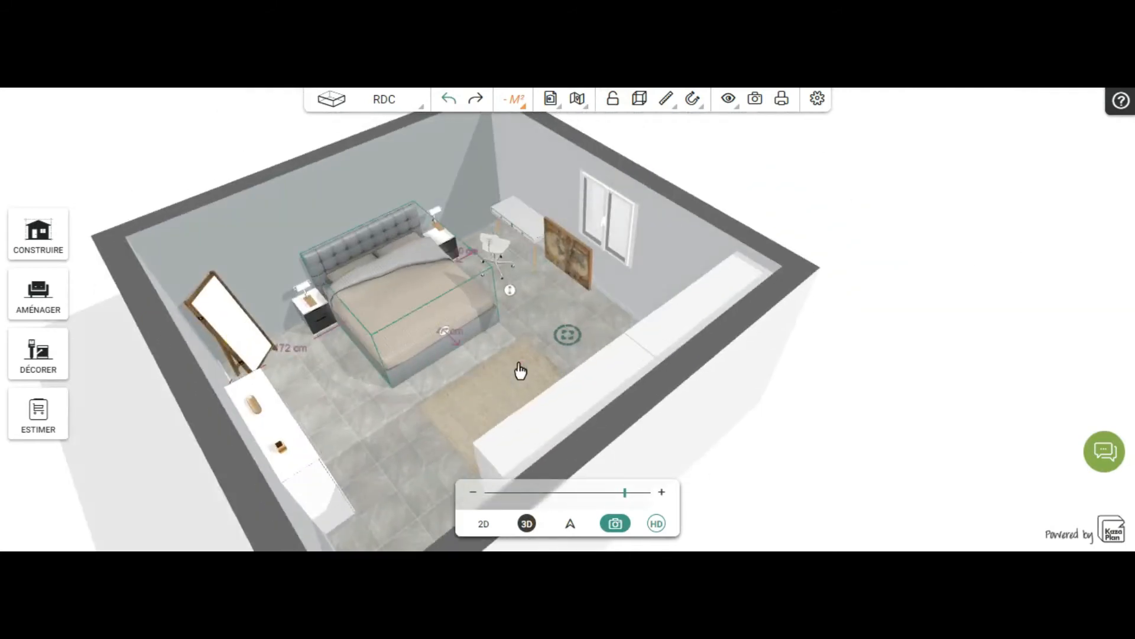
left_click_drag(303, 366, 465, 396)
right_click_drag(464, 396, 577, 347)
left_click(570, 249)
left_click(555, 256)
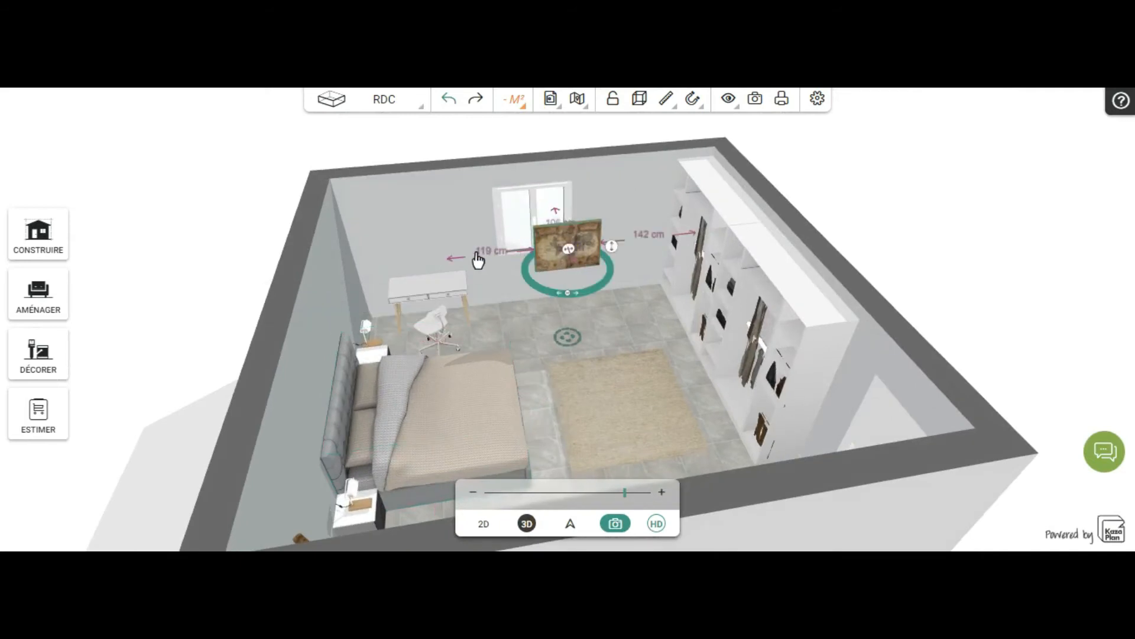
left_click(579, 245)
mouse_move(532, 244)
left_mouse_down()
mouse_move(413, 233)
mouse_move(373, 215)
mouse_move(400, 224)
left_mouse_up()
key("Delete")
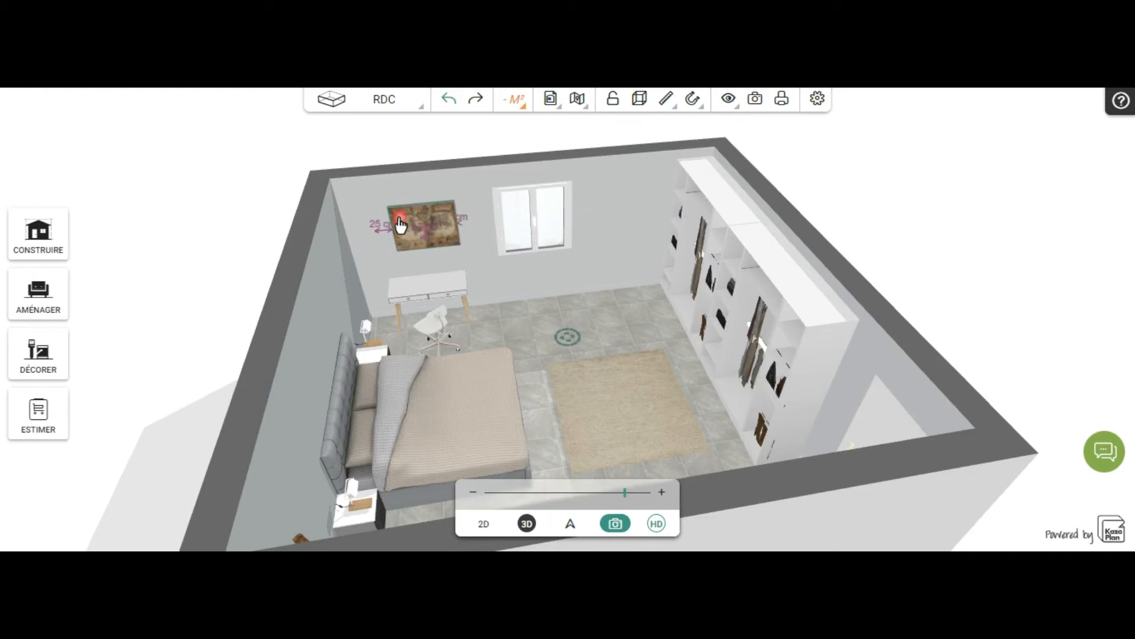
Step: Nudge the world-map frame along the wall towards the room's corner, about 15 cm in from the desk's end
scroll(463, 330, "up", 3)
left_click_drag(476, 317, 485, 273)
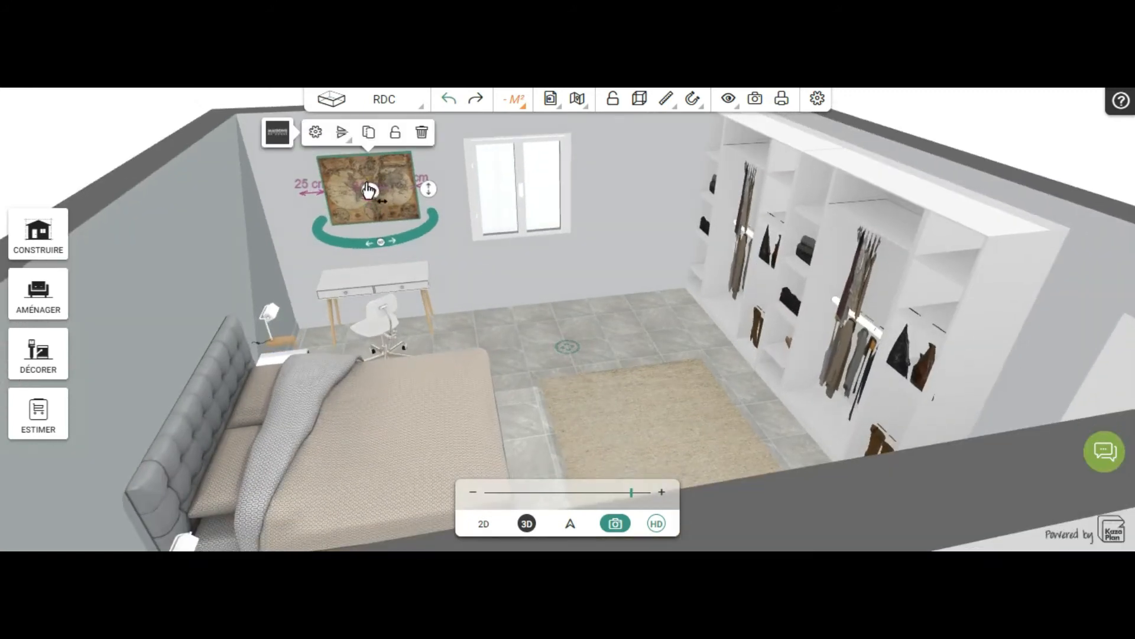
left_click_drag(364, 187, 356, 178)
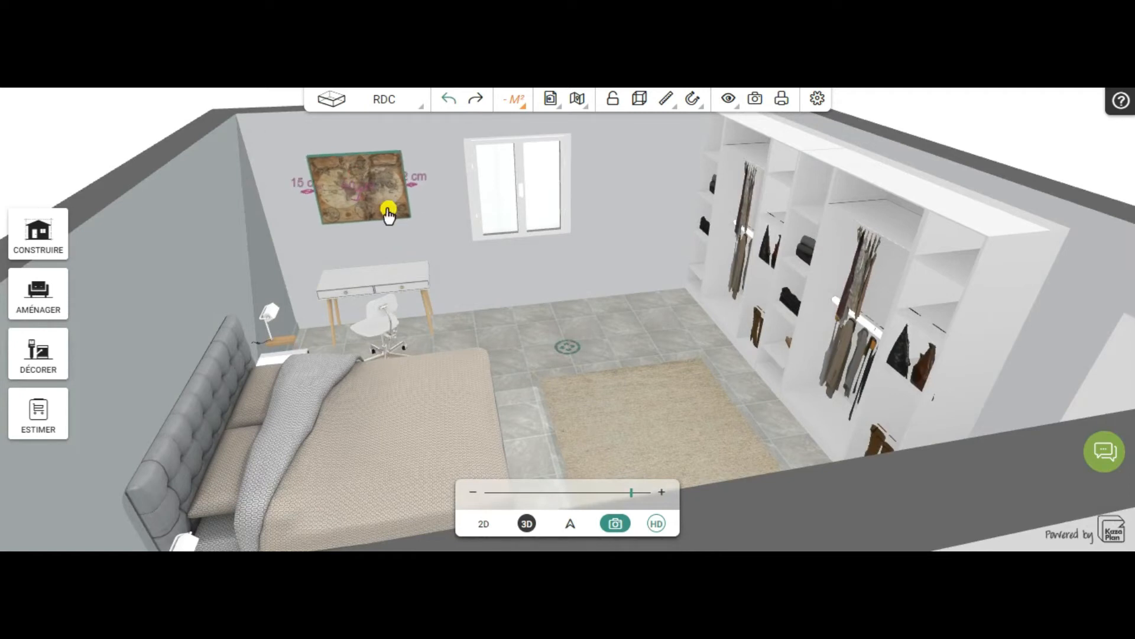
left_click_drag(388, 213, 388, 213)
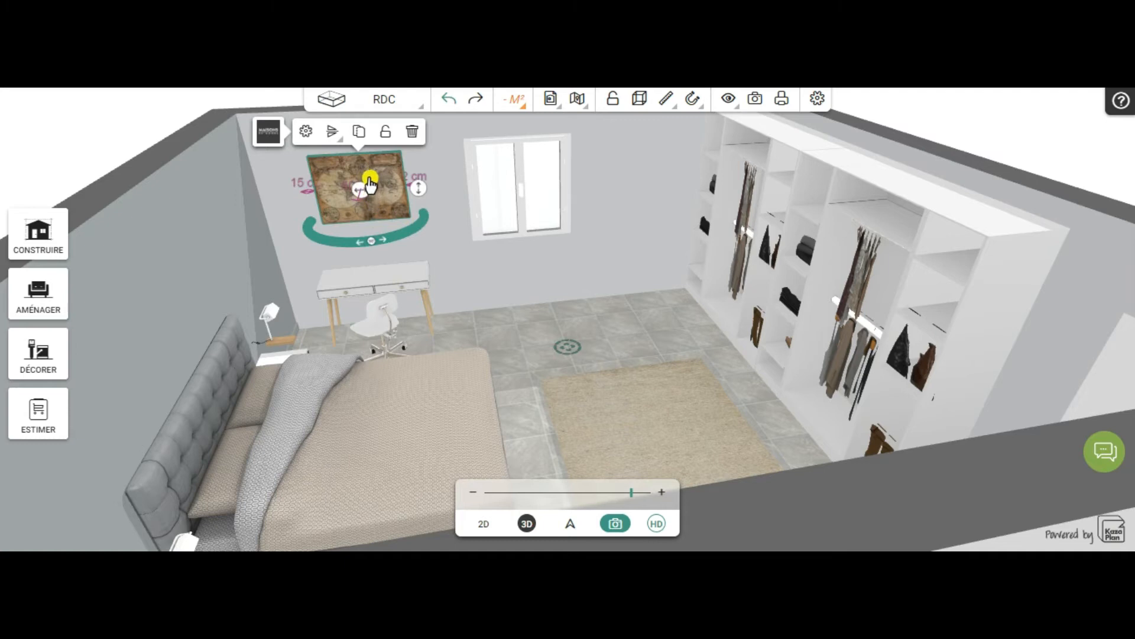
left_click_drag(365, 184, 364, 181)
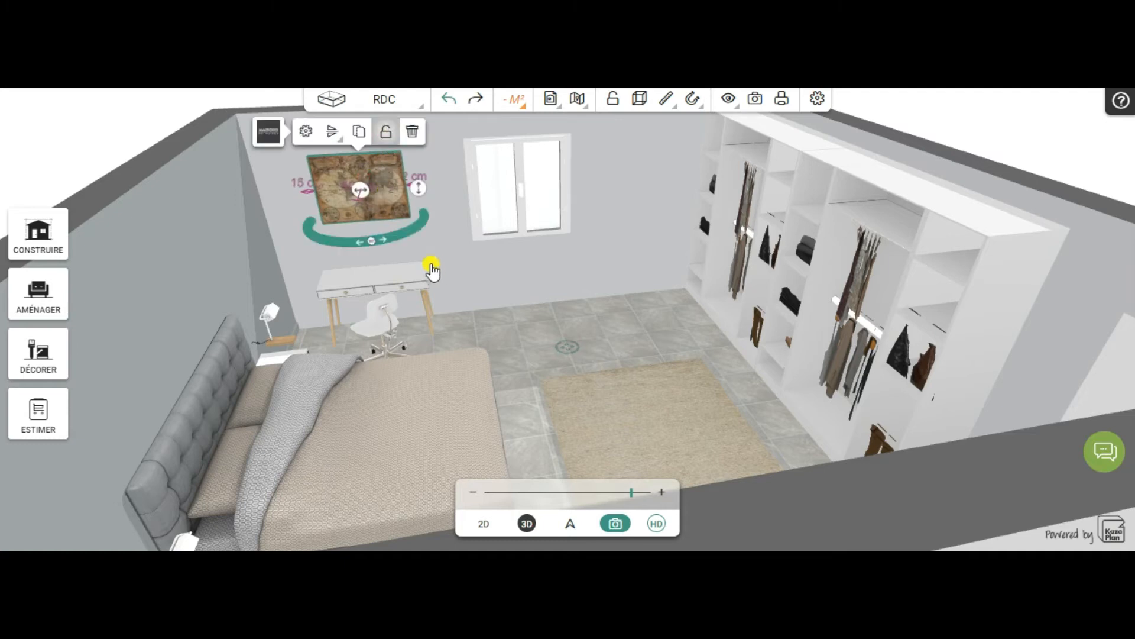
left_click(386, 135)
left_click(386, 136)
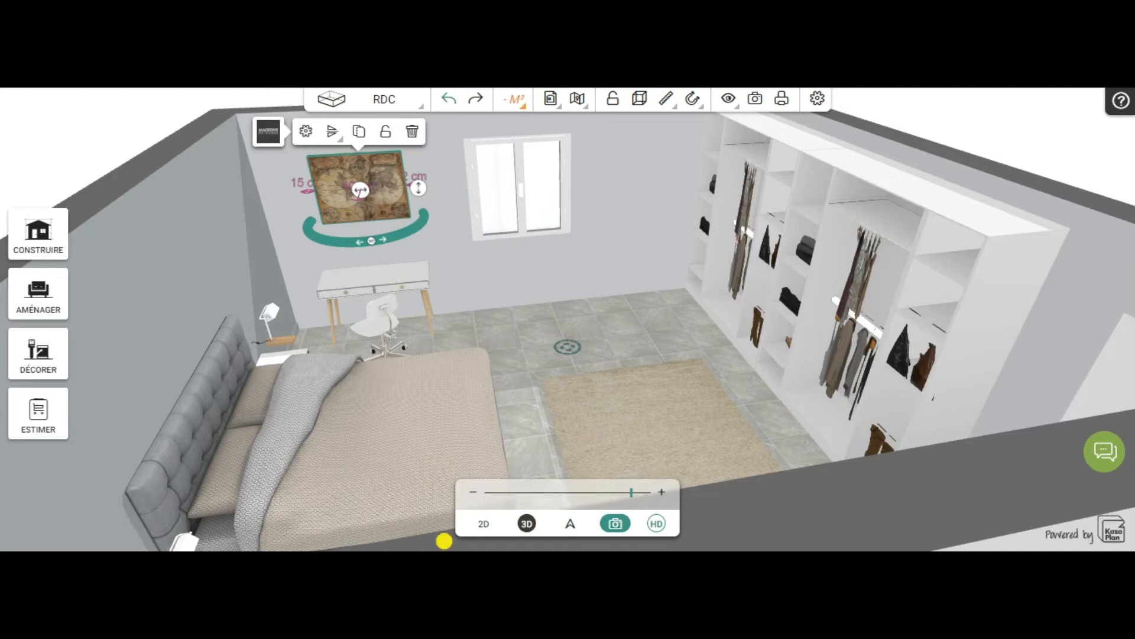
Step: In the 2D plan, push the world-map frame flush against the wall behind the desk and lock its position
left_click(484, 524)
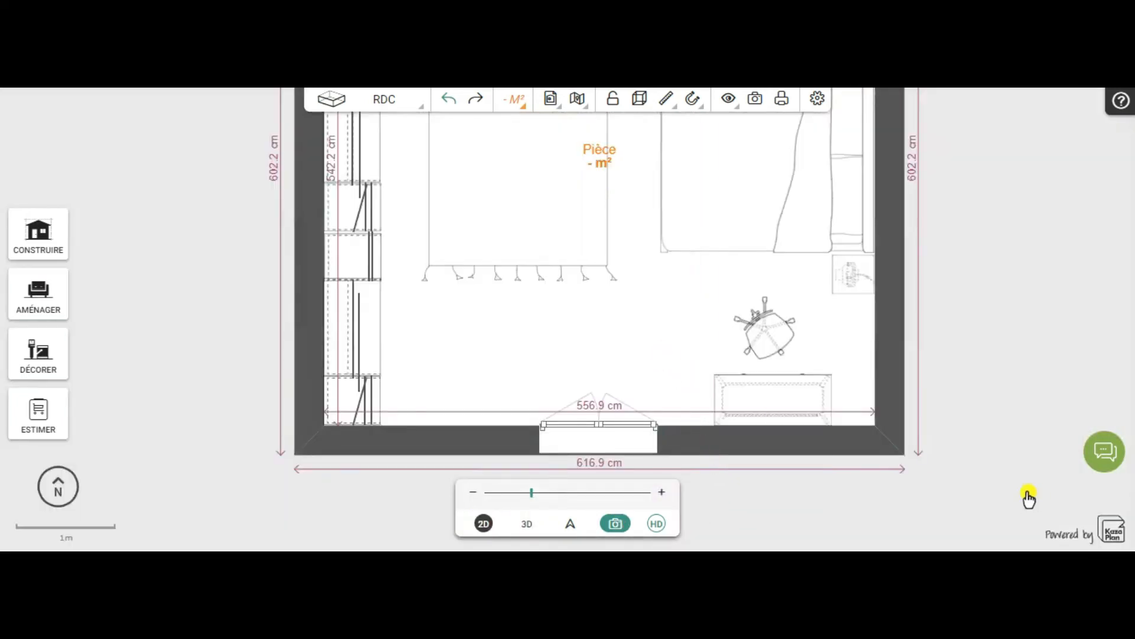
scroll(950, 467, "up", 5)
scroll(948, 467, "up", 2)
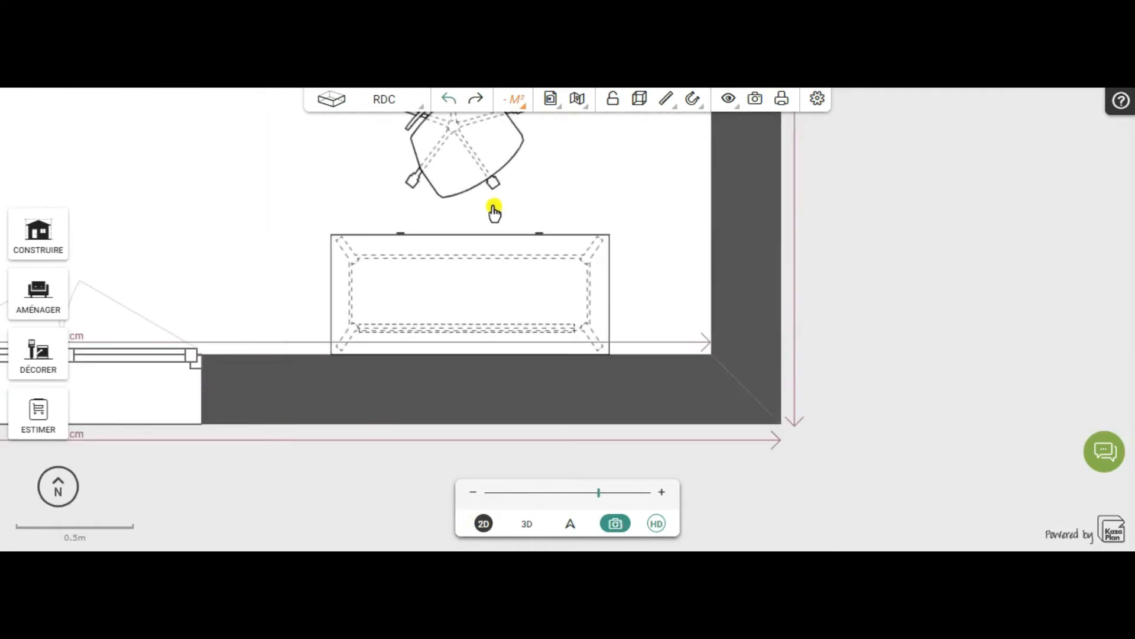
left_click(453, 321)
left_click_drag(453, 326, 450, 354)
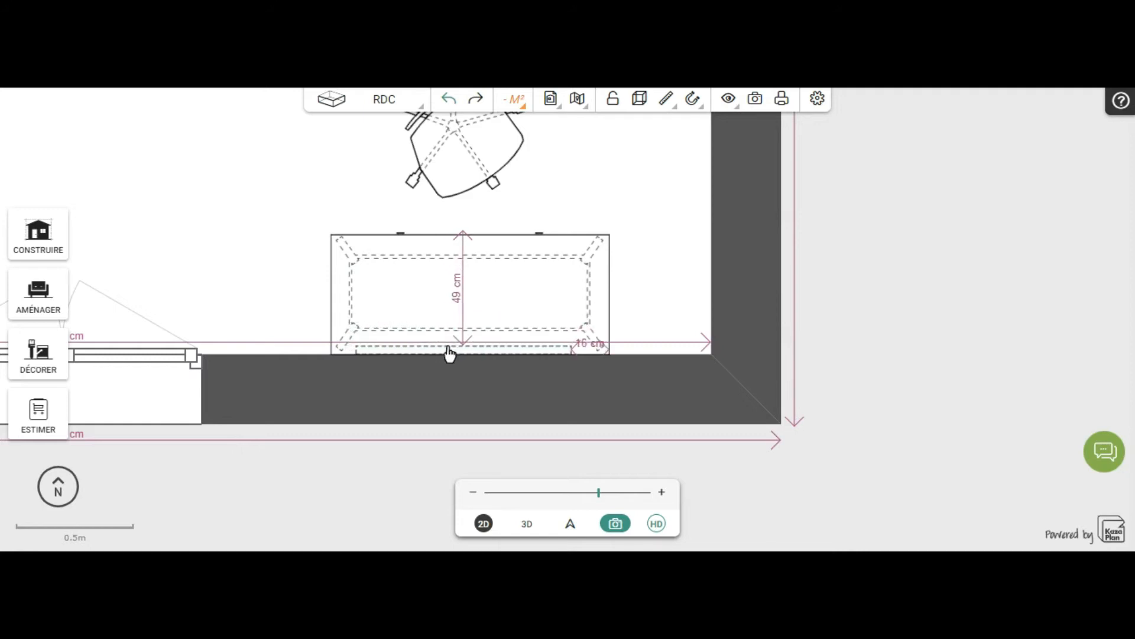
left_click_drag(449, 354, 452, 353)
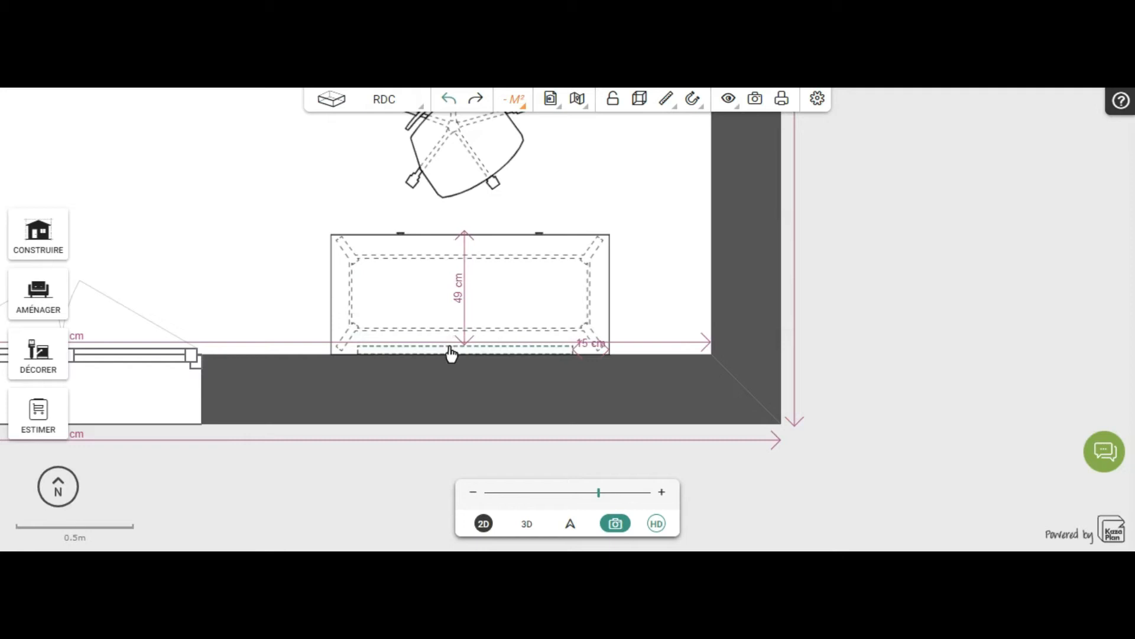
left_click(451, 352)
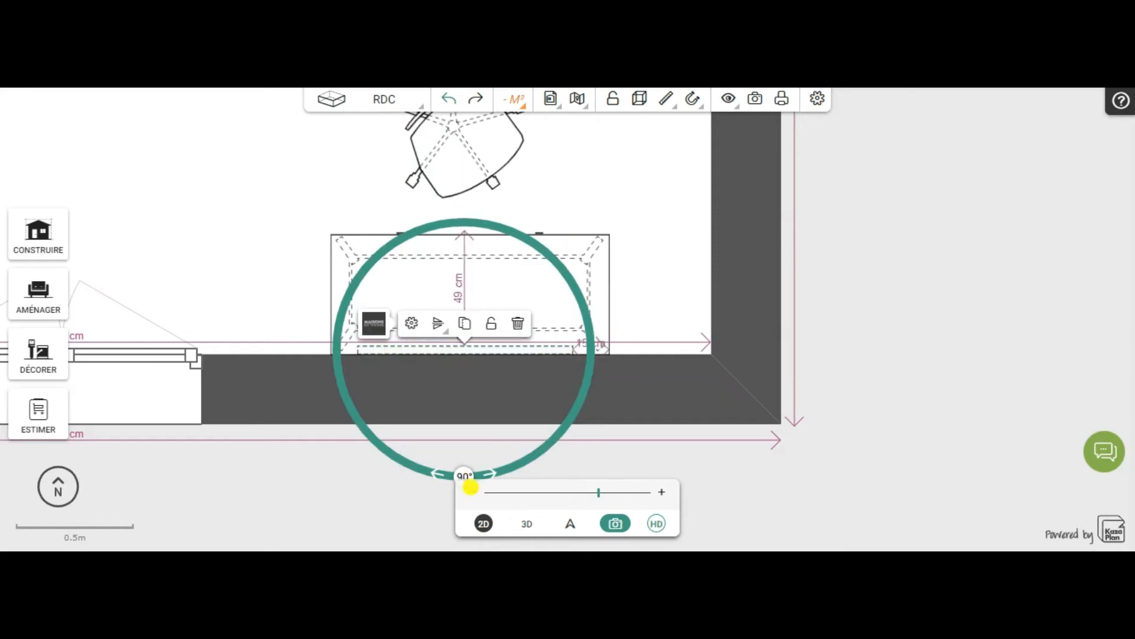
left_click(492, 323)
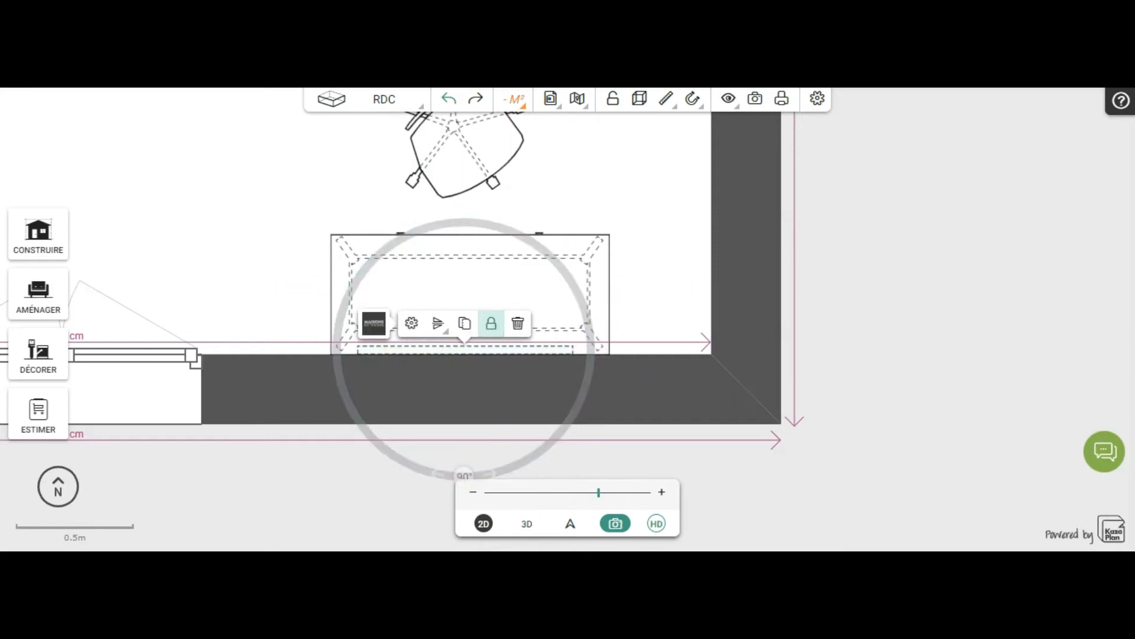
Step: Show the room in 3D and examine the world-map frame's placement above the desk from several angles
left_click(529, 527)
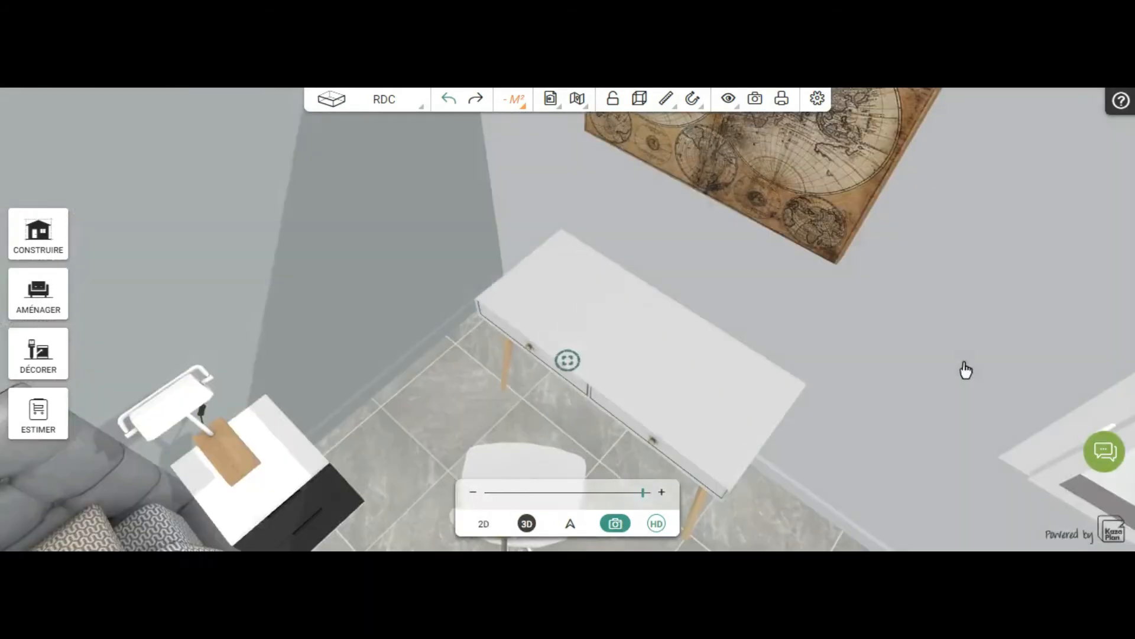
left_click_drag(966, 370, 958, 284)
scroll(766, 421, "down", 3)
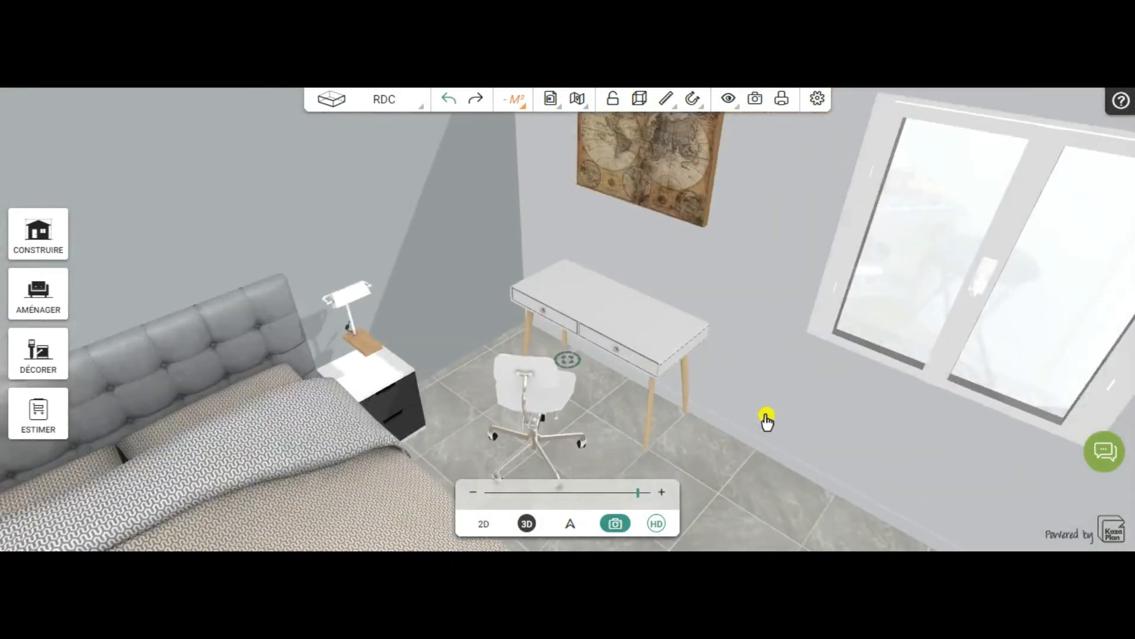
scroll(767, 421, "down", 3)
scroll(535, 340, "up", 2)
left_click_drag(543, 346, 633, 347)
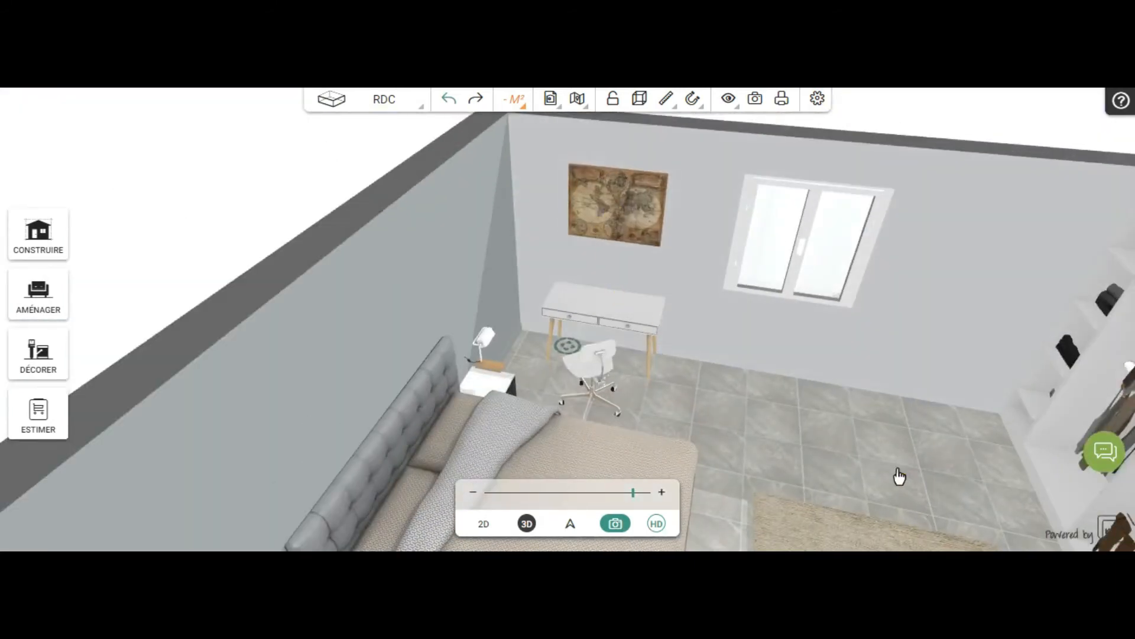
left_click_drag(899, 476, 776, 496)
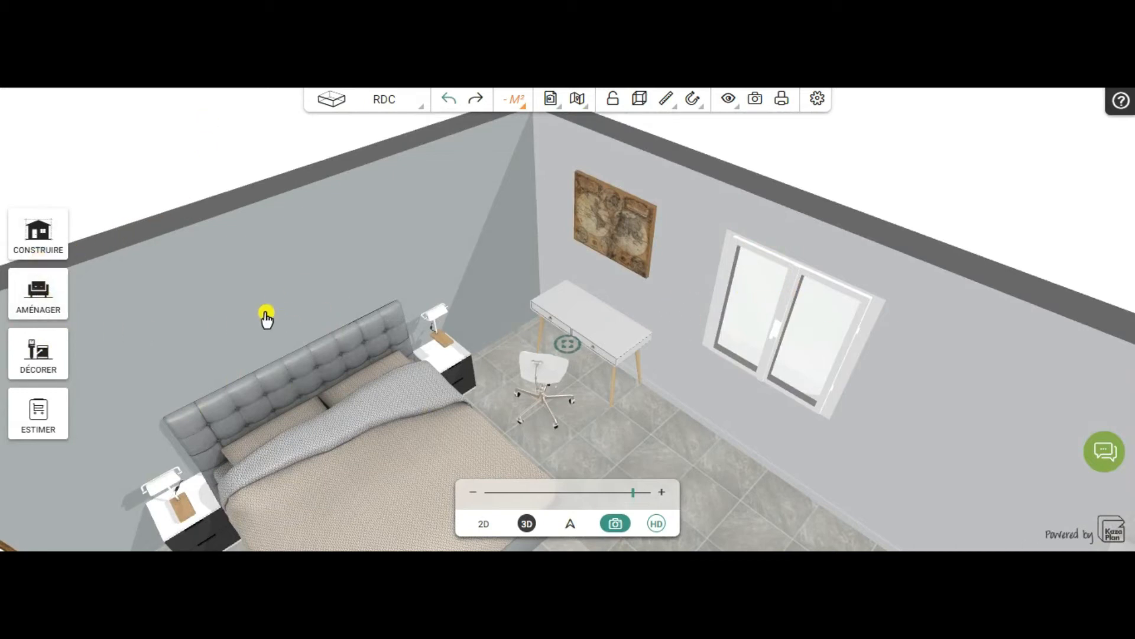
Step: Add the closed 90X140 curtain from the curtains and blinds catalog and place it in front of the window
left_click(38, 303)
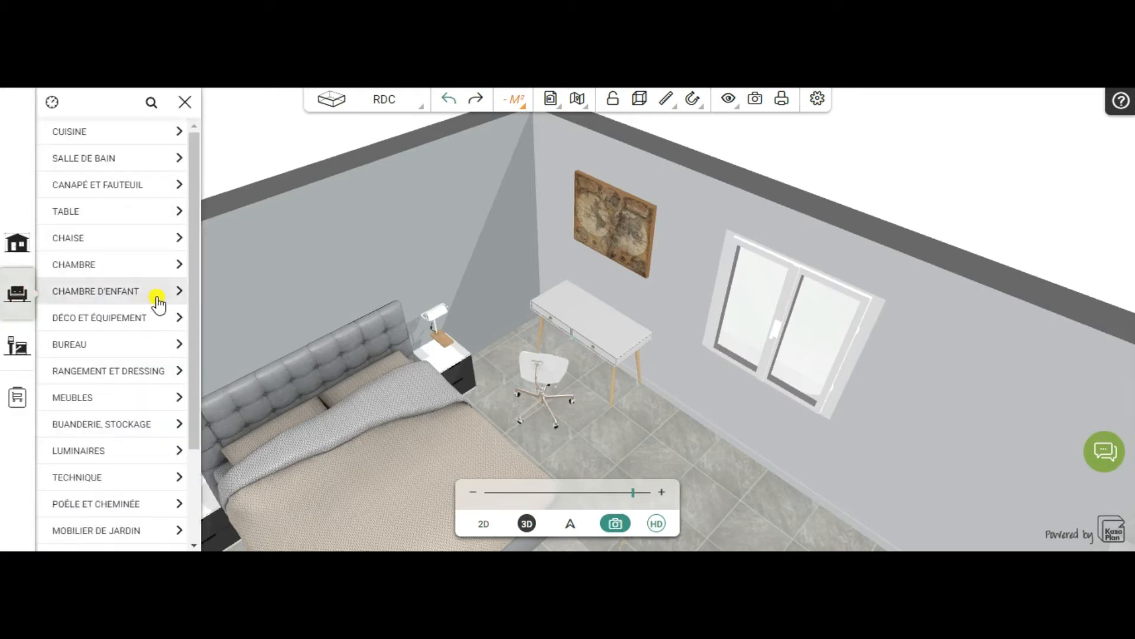
left_click(89, 320)
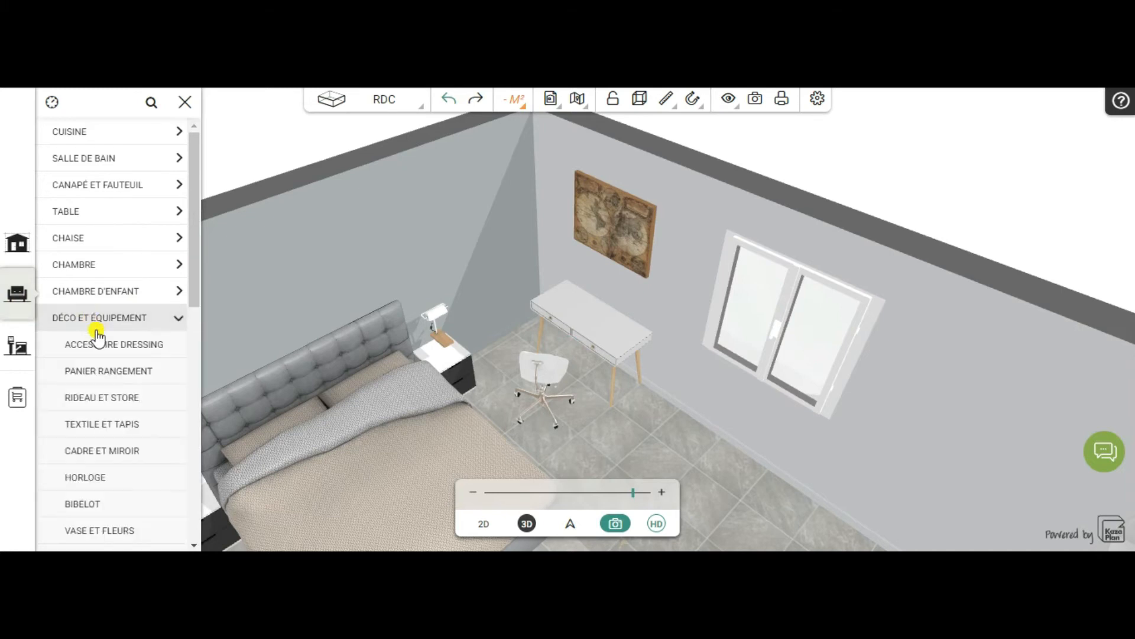
left_click(92, 406)
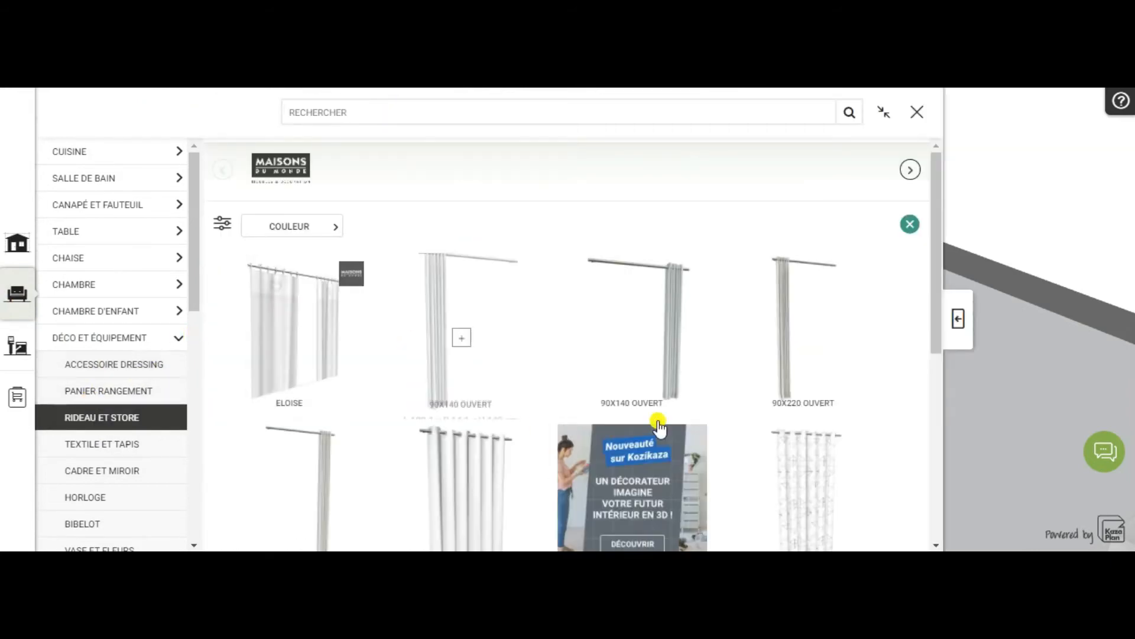
left_click_drag(938, 241, 926, 361)
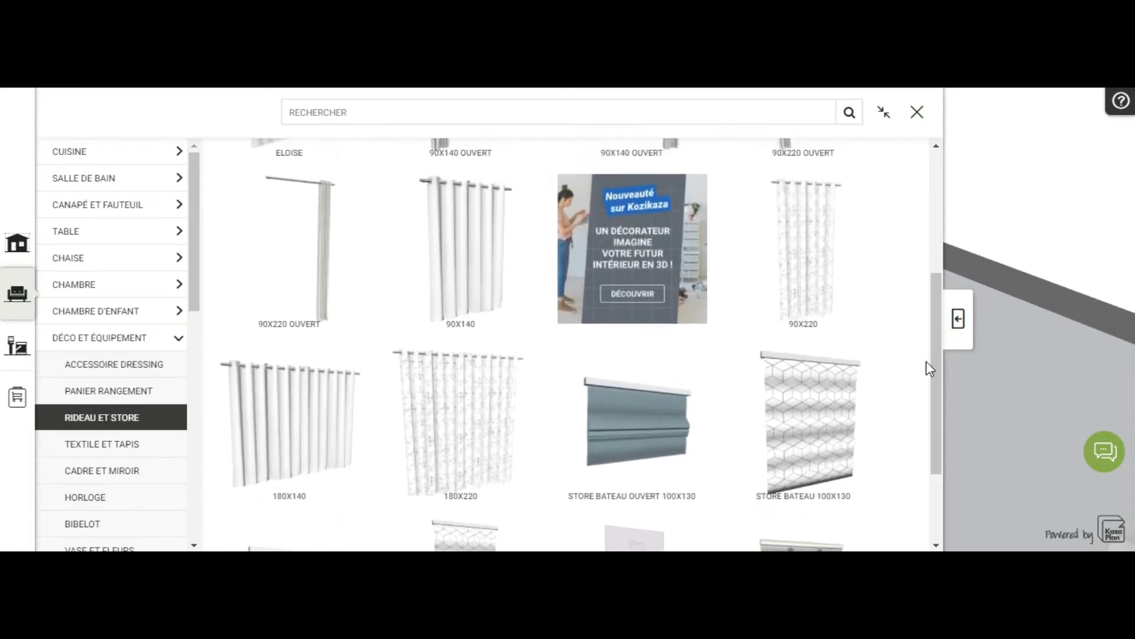
mouse_move(463, 284)
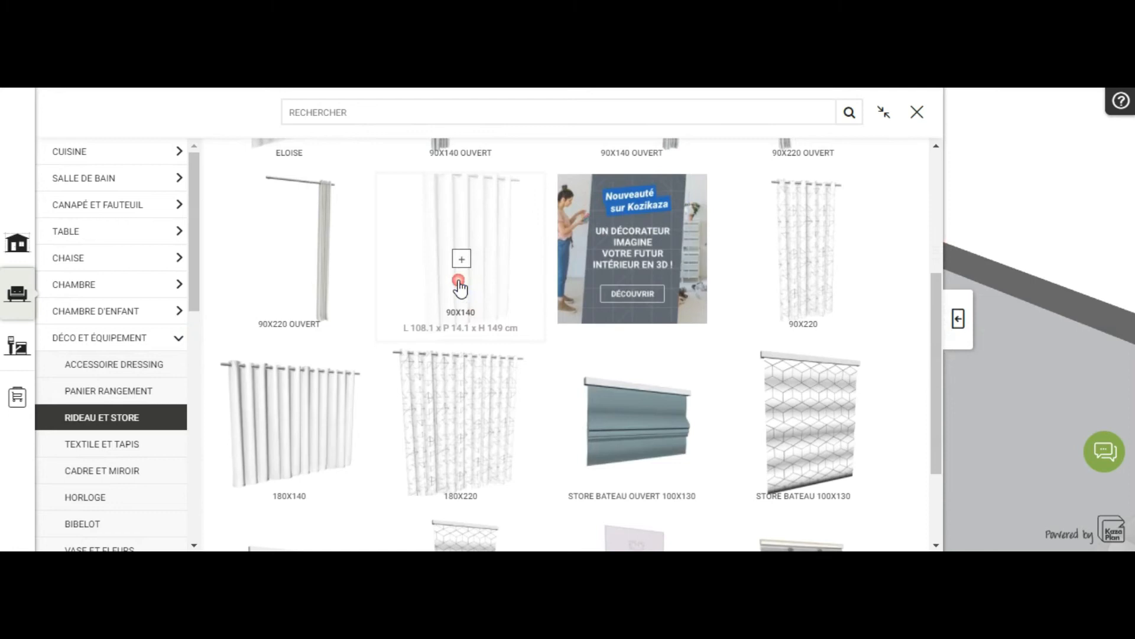
left_click(460, 288)
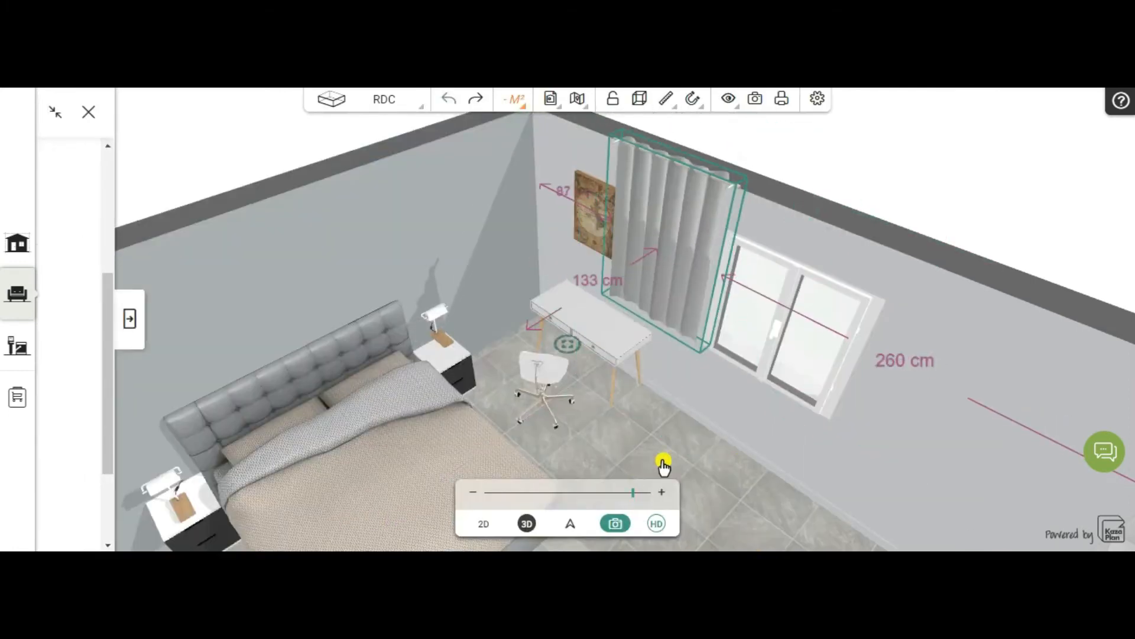
left_click(710, 517)
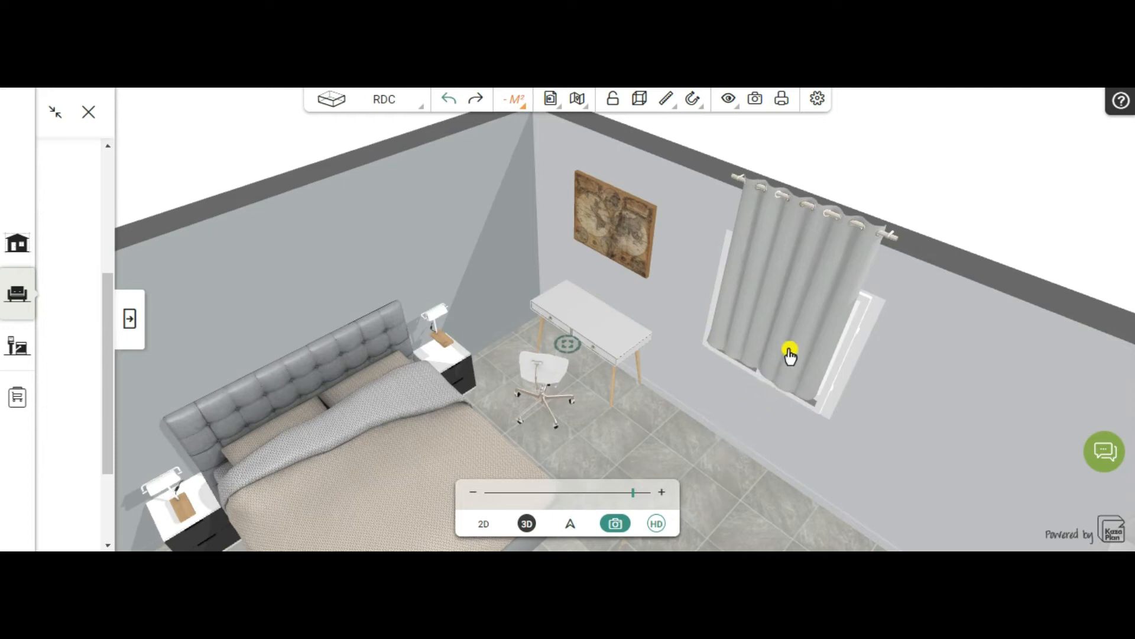
left_click(740, 248)
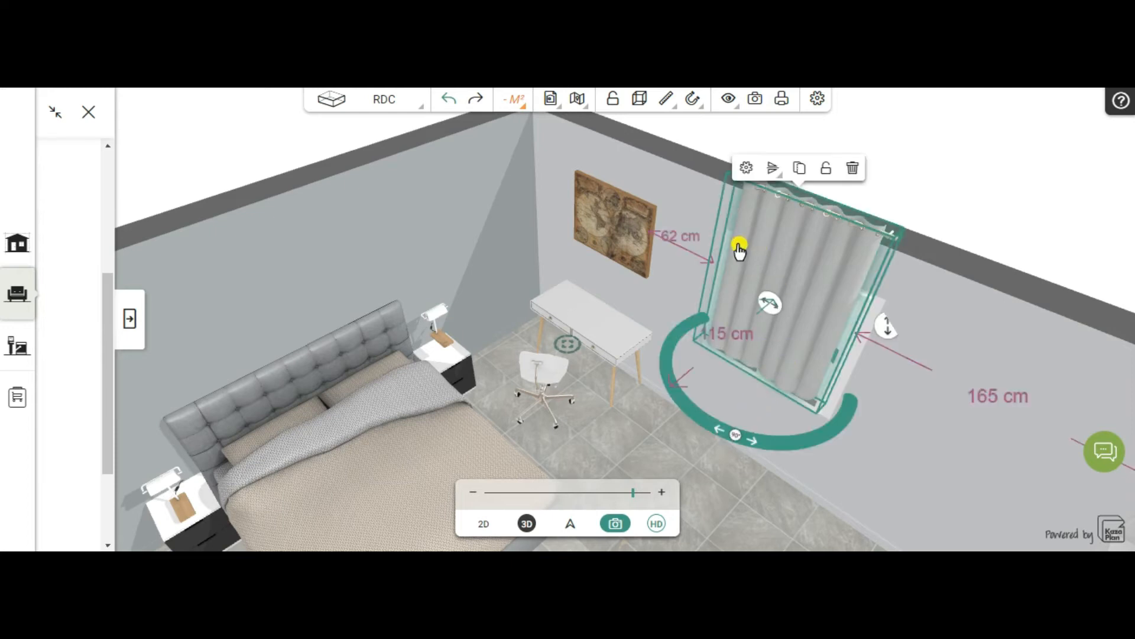
Step: Set the curtain's elevation to 100 cm and check its height against the window in 3D
left_click(745, 169)
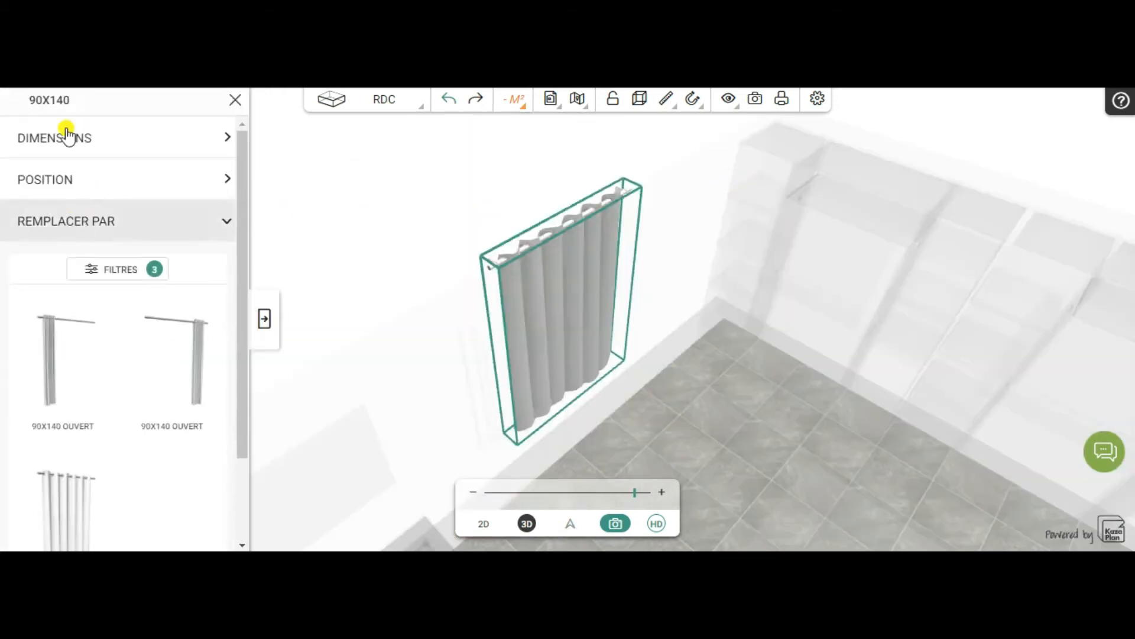
left_click(77, 189)
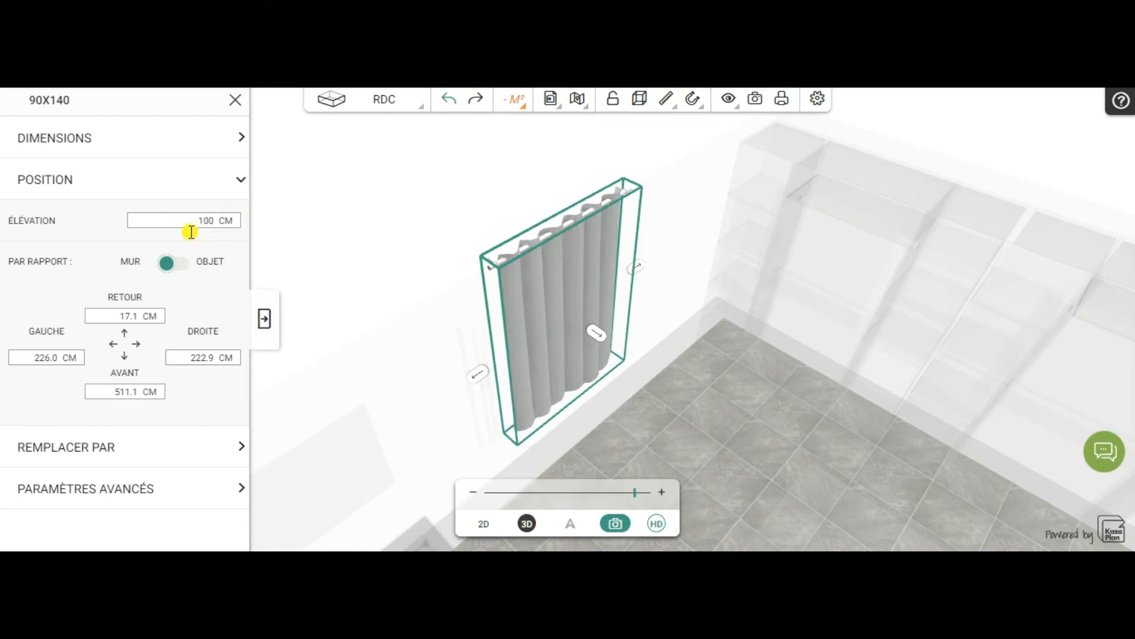
left_click(264, 318)
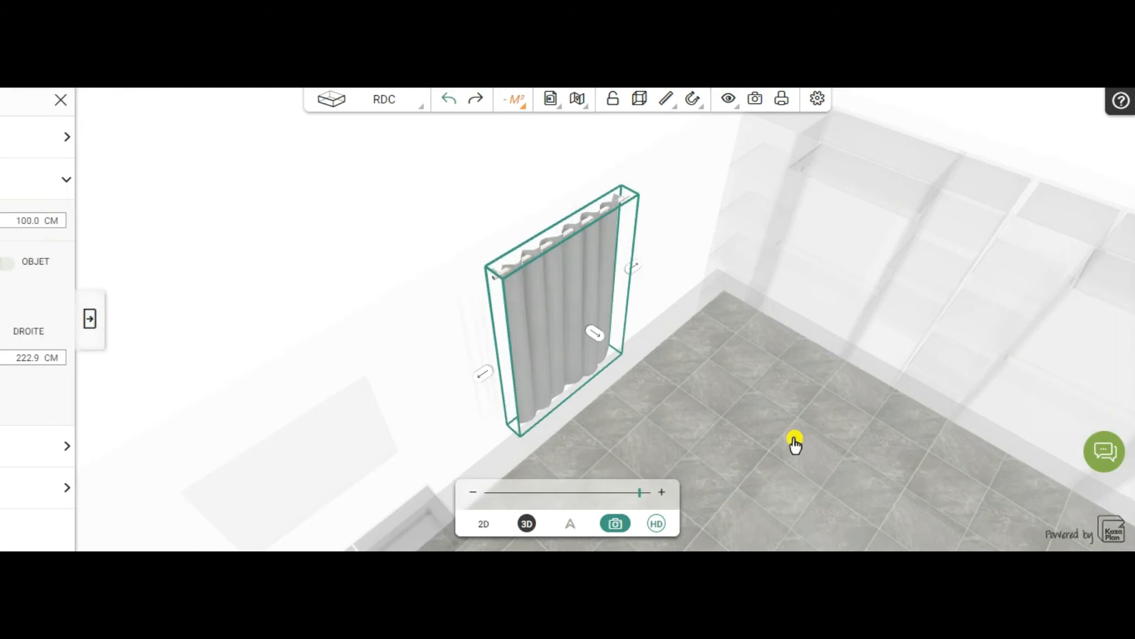
left_click(483, 524)
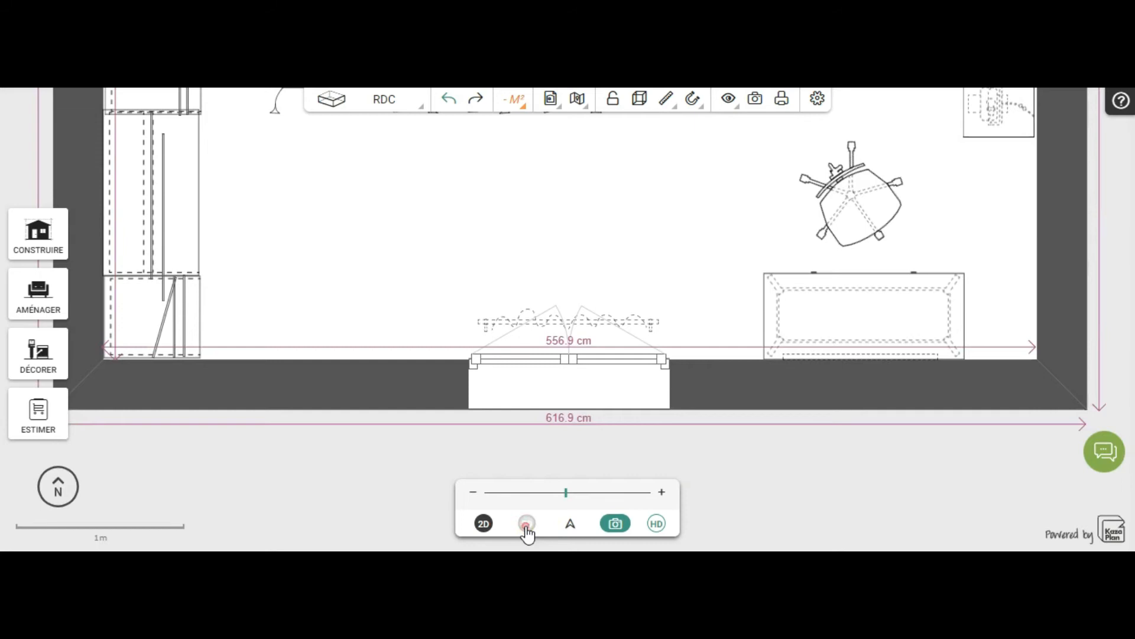
left_click(526, 524)
left_click_drag(818, 436, 6, 387)
left_click(578, 332)
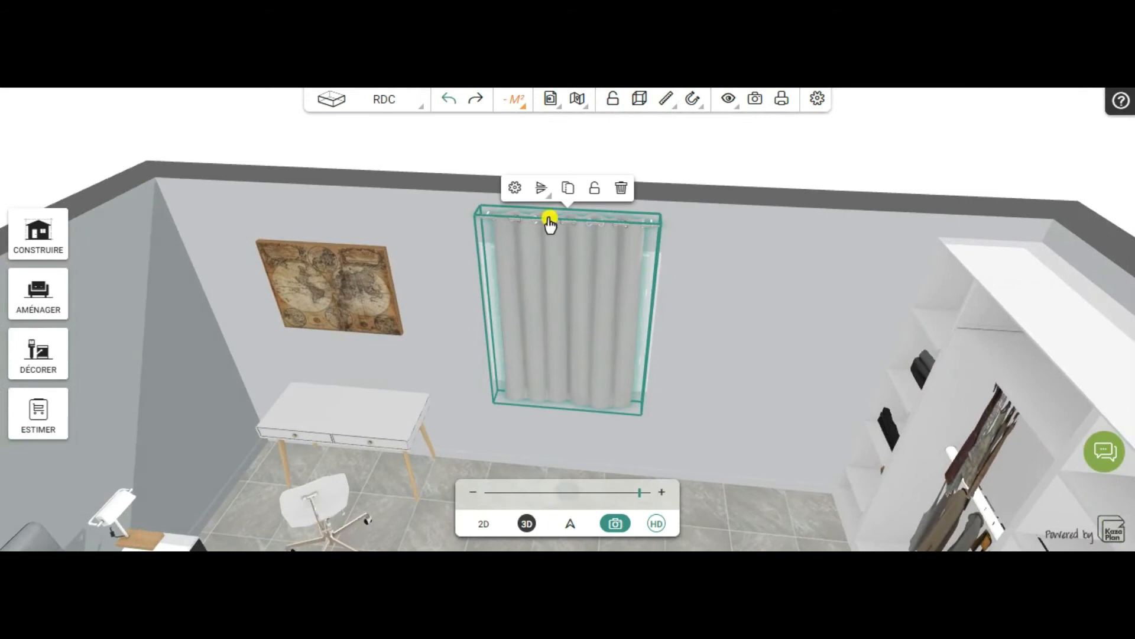
left_click_drag(719, 260, 633, 215)
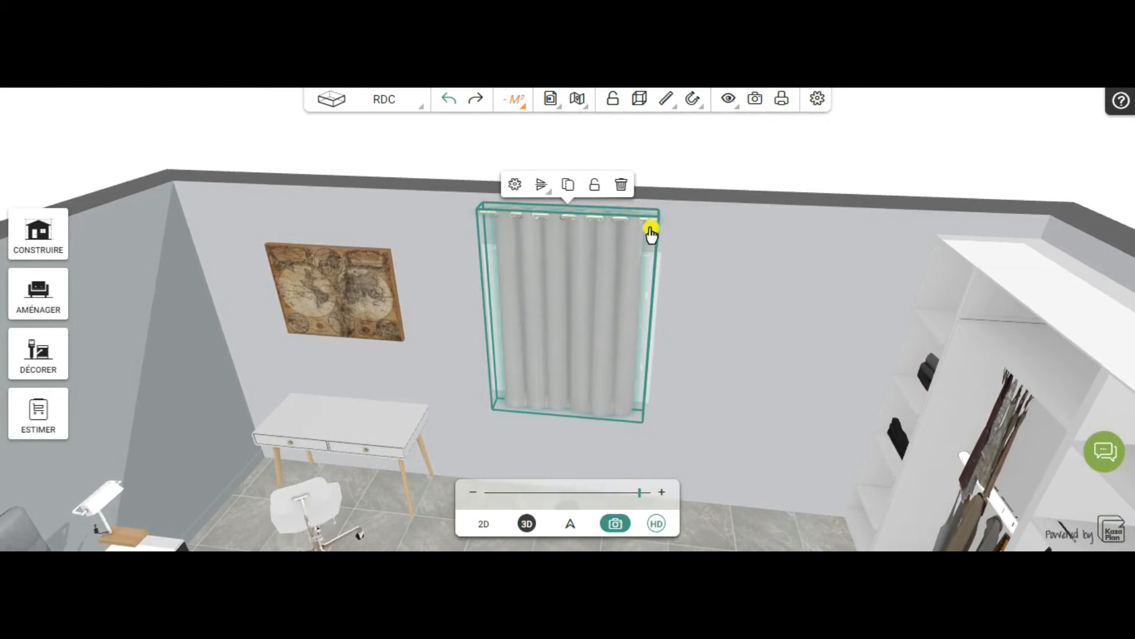
Step: Set the curtain's elevation to 90 cm and check its placement over the window from inside the room
left_click(513, 186)
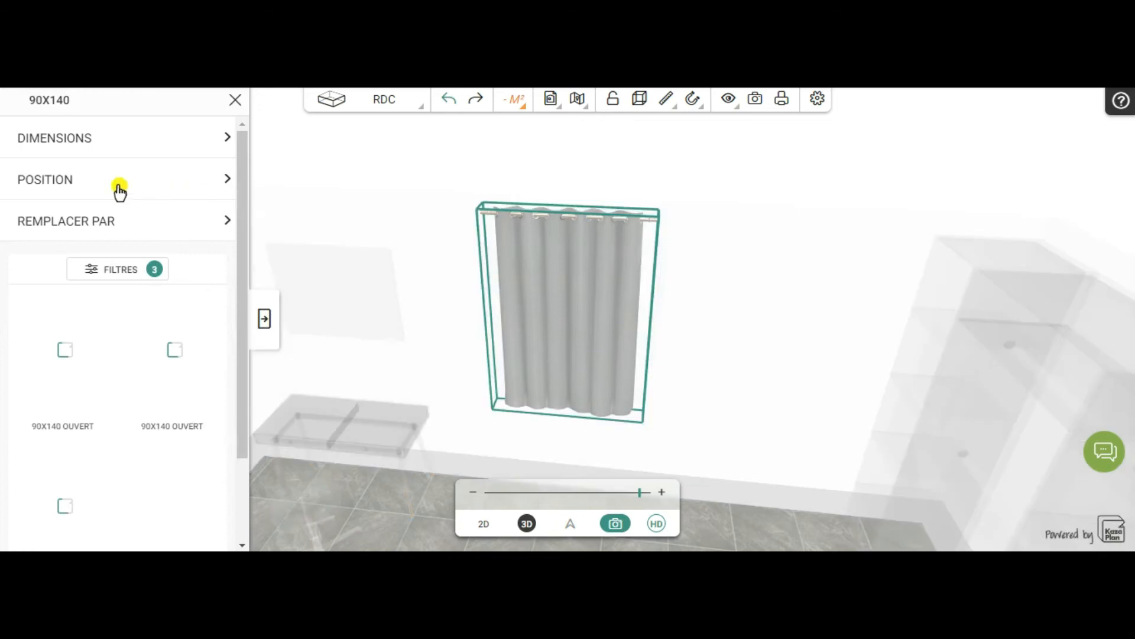
left_click(50, 188)
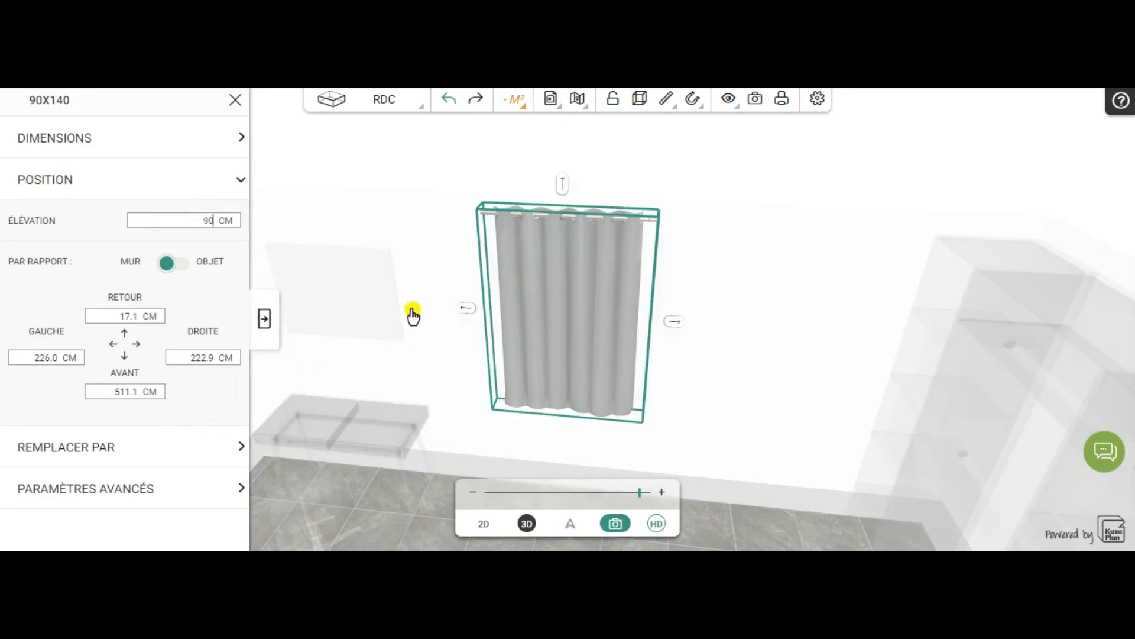
left_click(264, 318)
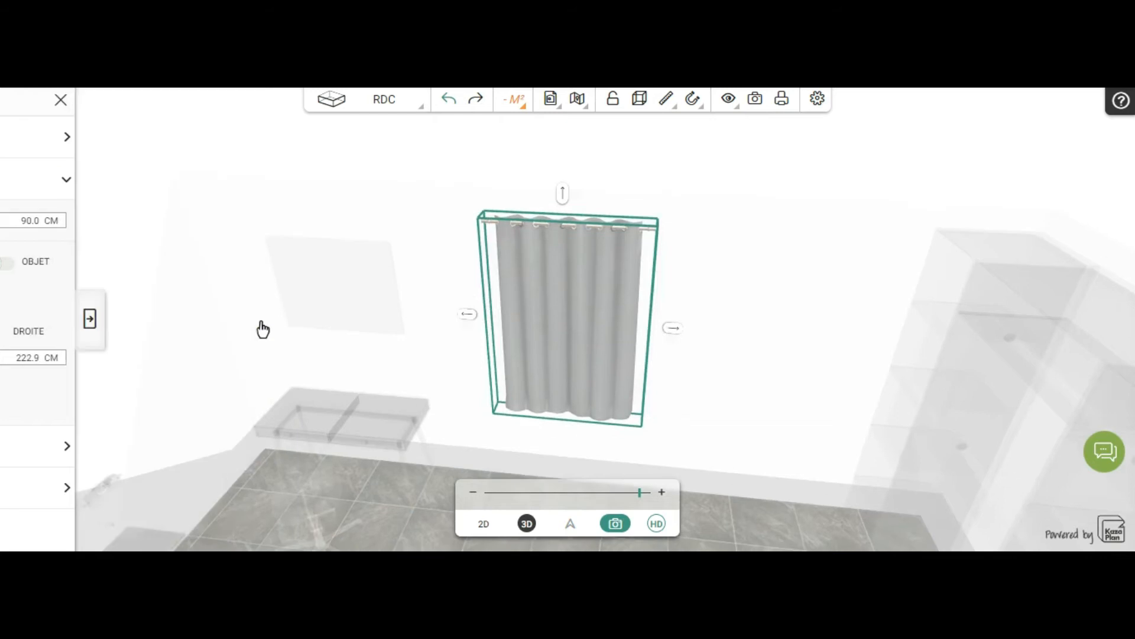
left_click(524, 525)
left_click(480, 526)
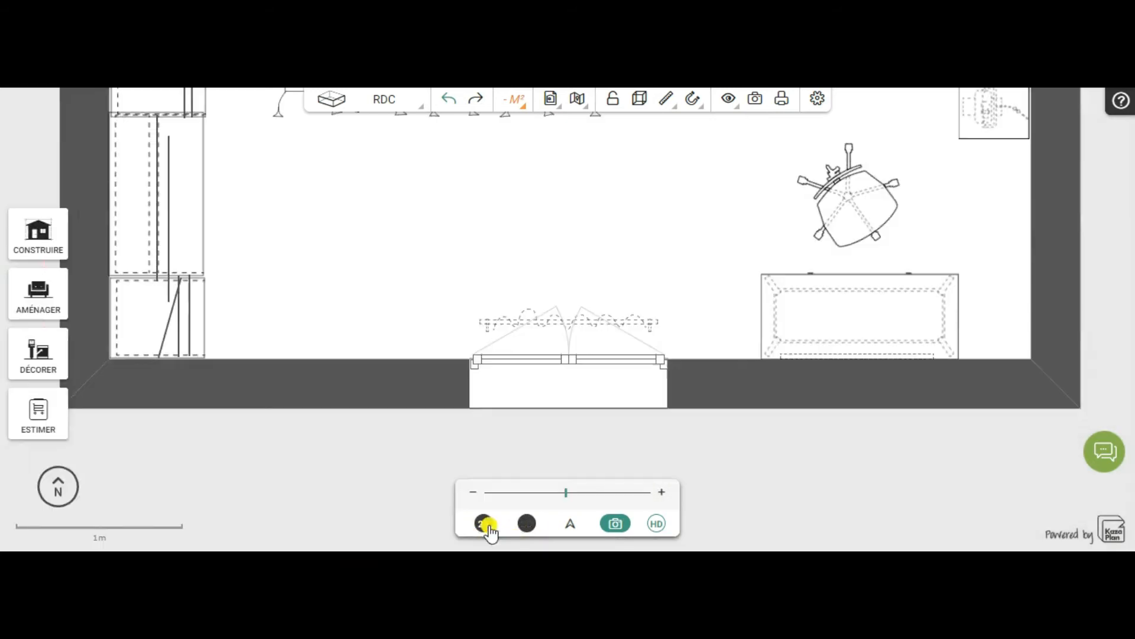
left_click(524, 525)
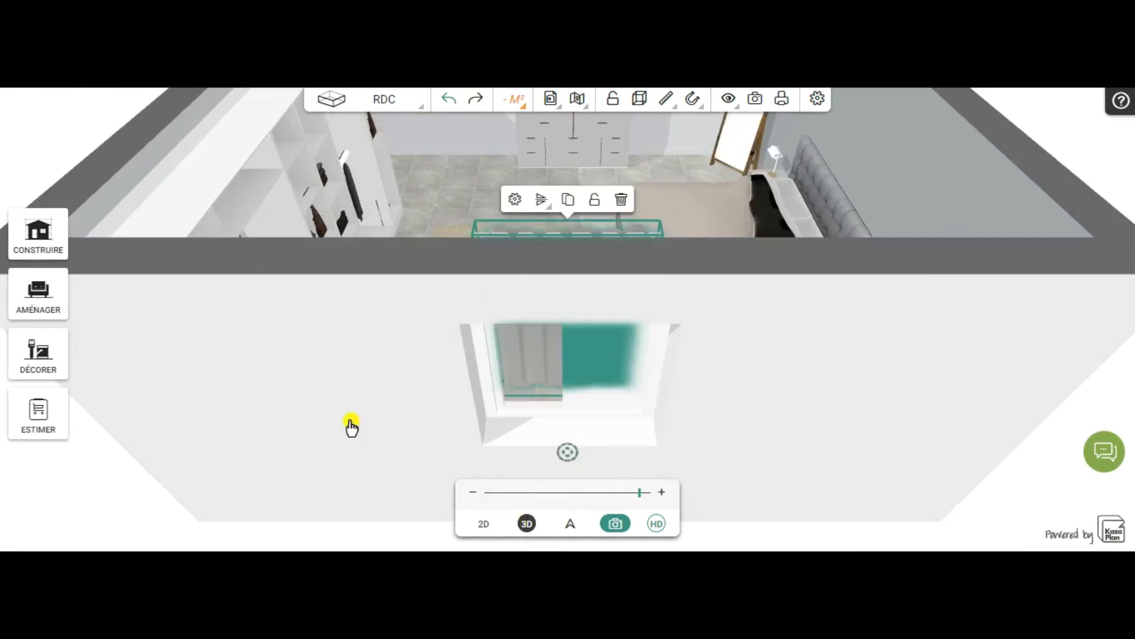
left_click_drag(323, 419, 1052, 378)
left_click_drag(819, 402, 858, 385)
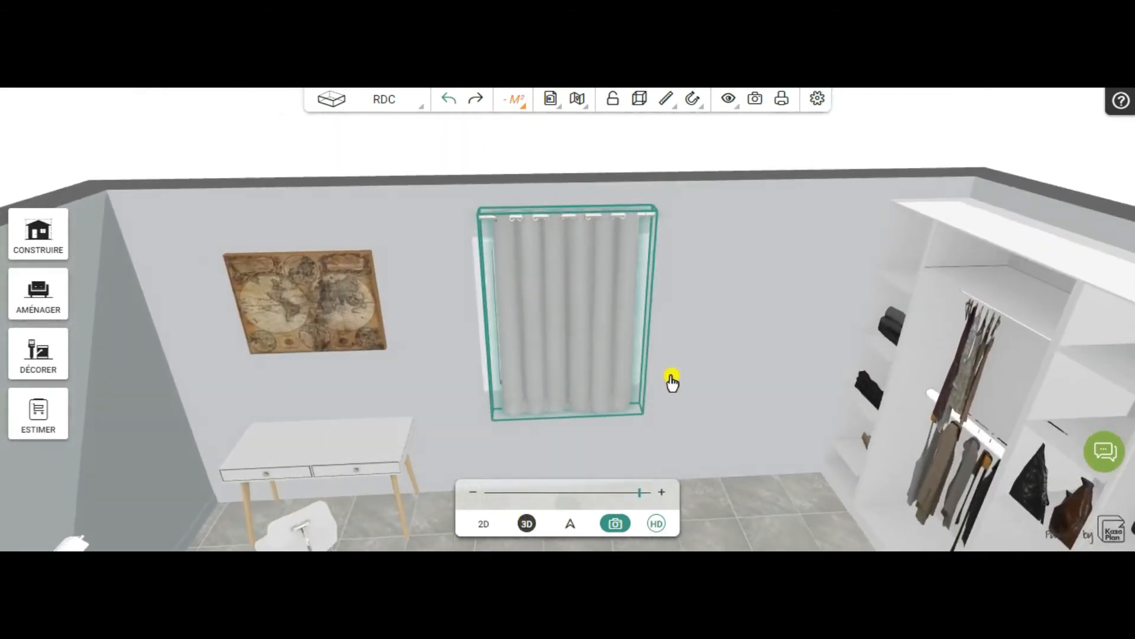
left_click(513, 428)
left_click_drag(745, 520, 777, 541)
left_click_drag(758, 504, 759, 532)
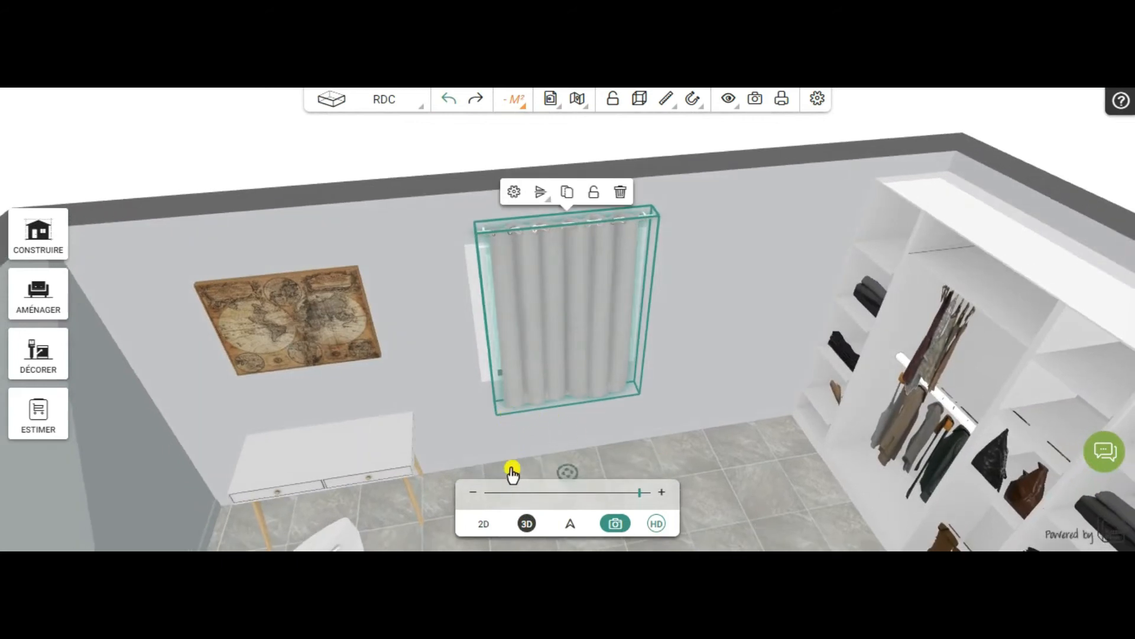
left_click(517, 416)
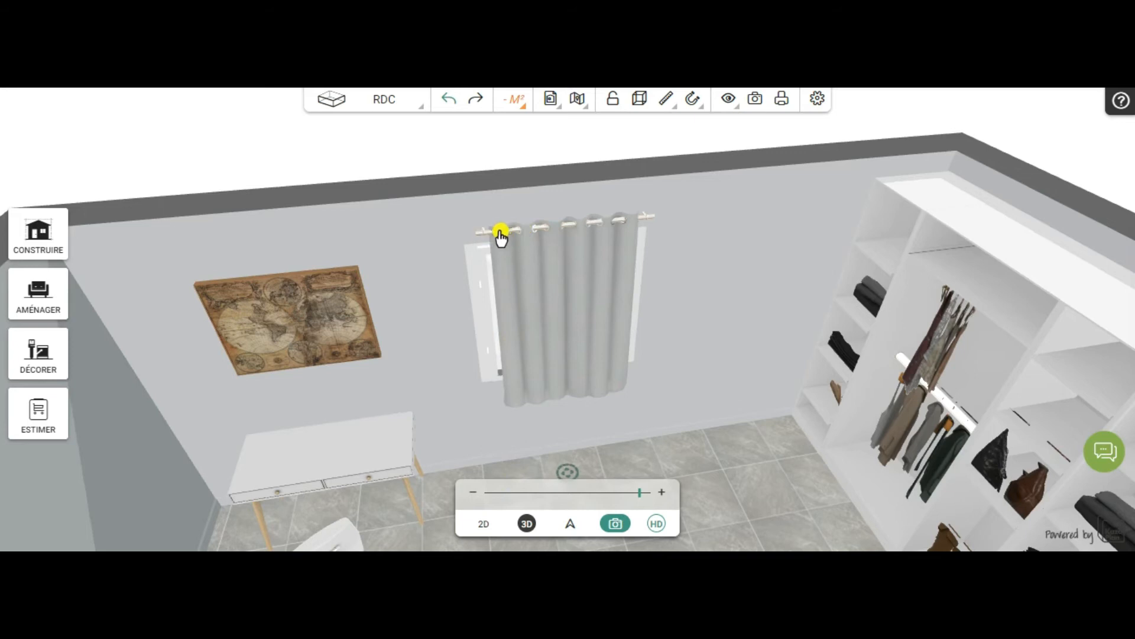
Step: Set the curtain's width to 160 cm and check its coverage and distance from the window wall in 3D
left_click(567, 231)
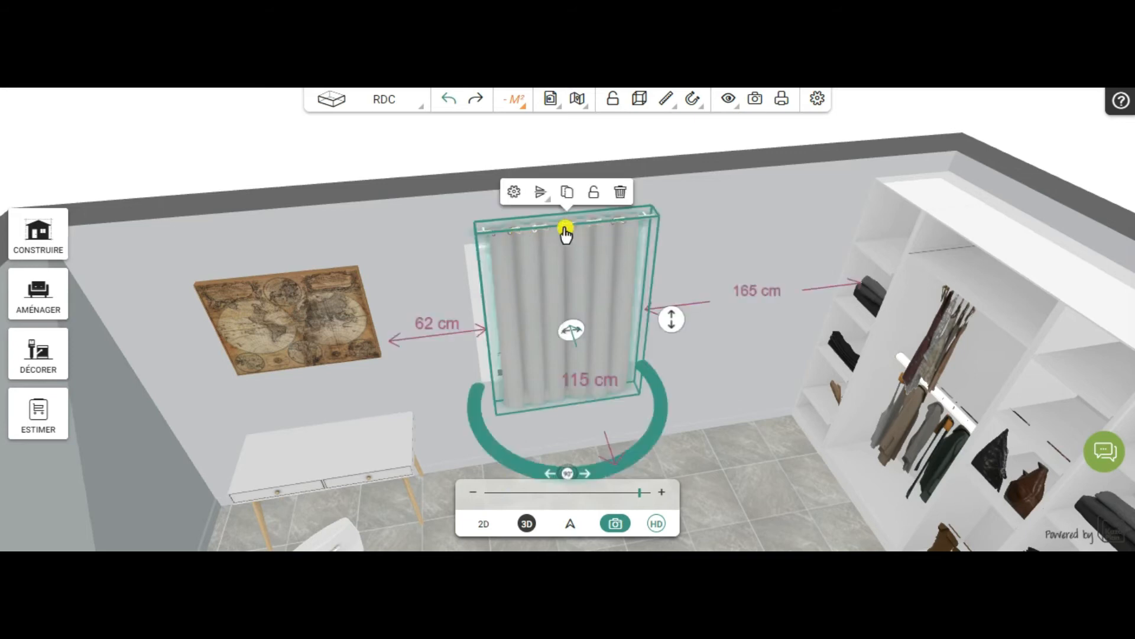
left_click(514, 196)
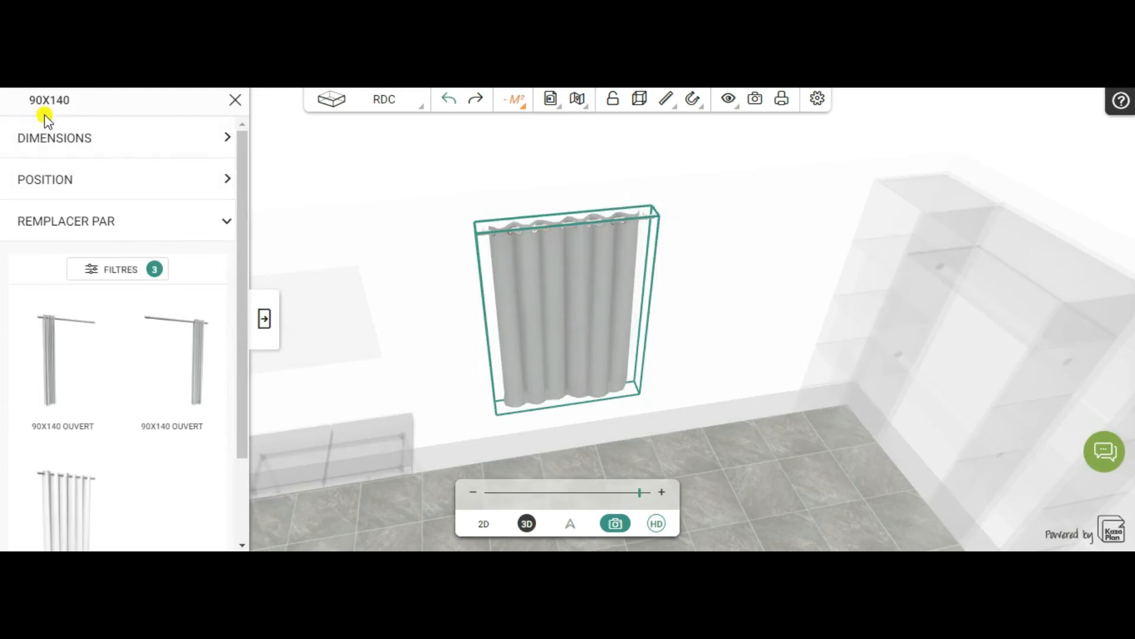
left_click(76, 141)
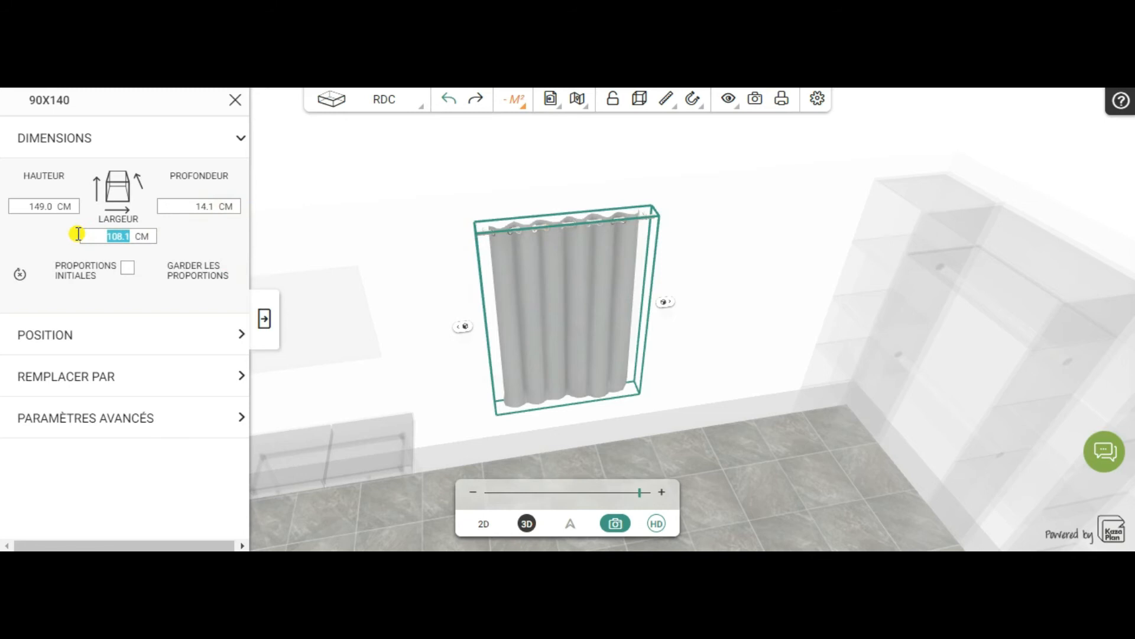
type("160")
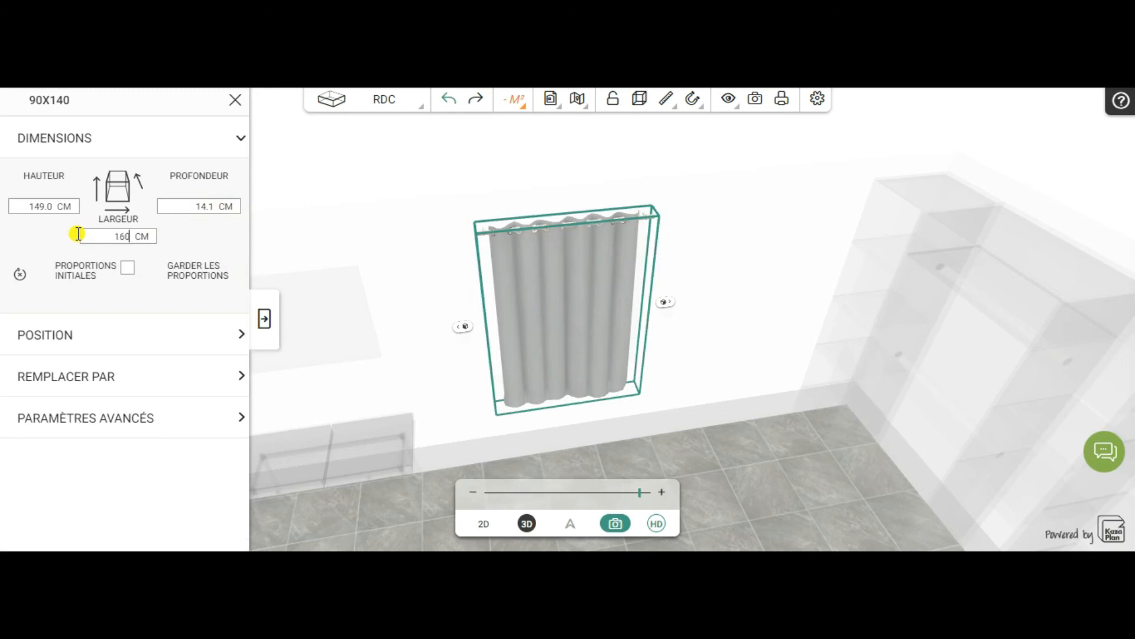
left_click(266, 322)
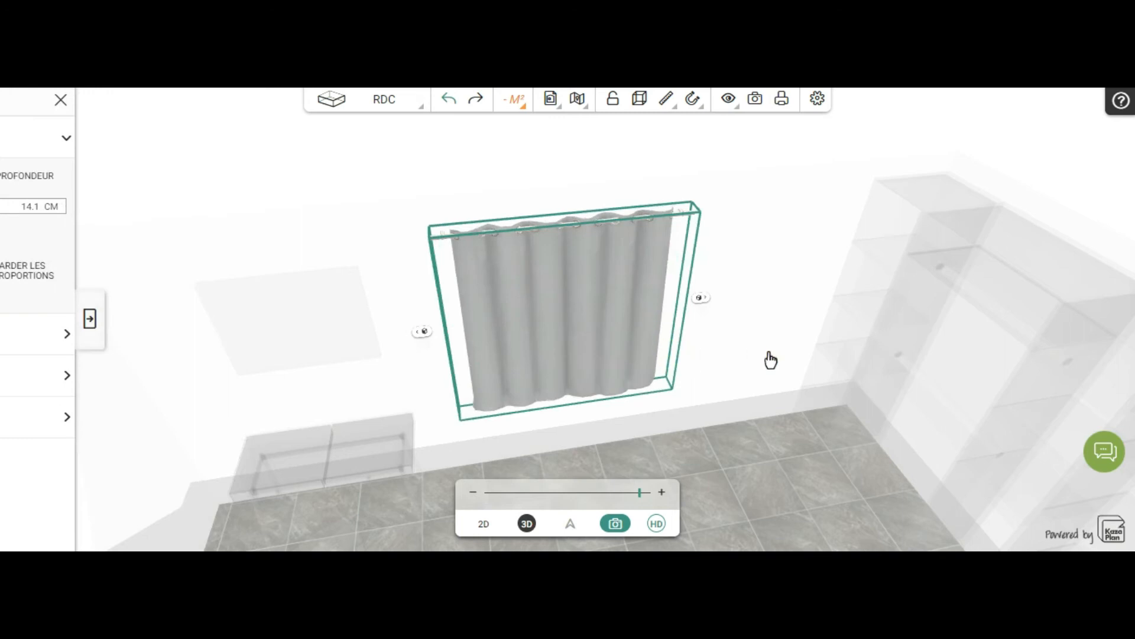
left_click_drag(760, 417, 668, 293)
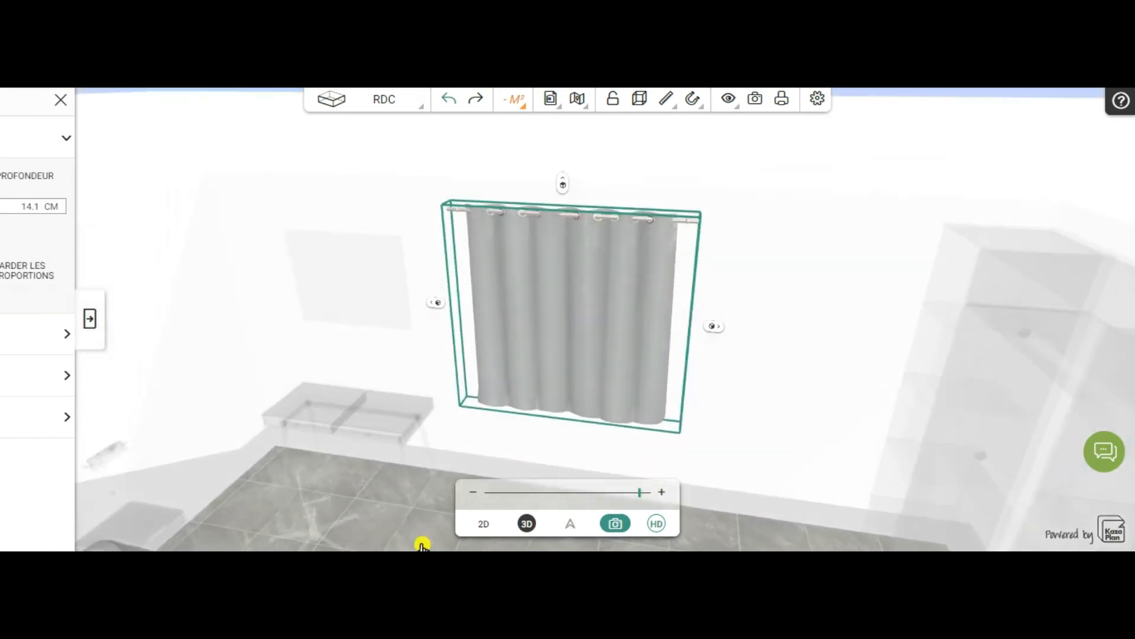
left_click(476, 522)
left_click(526, 523)
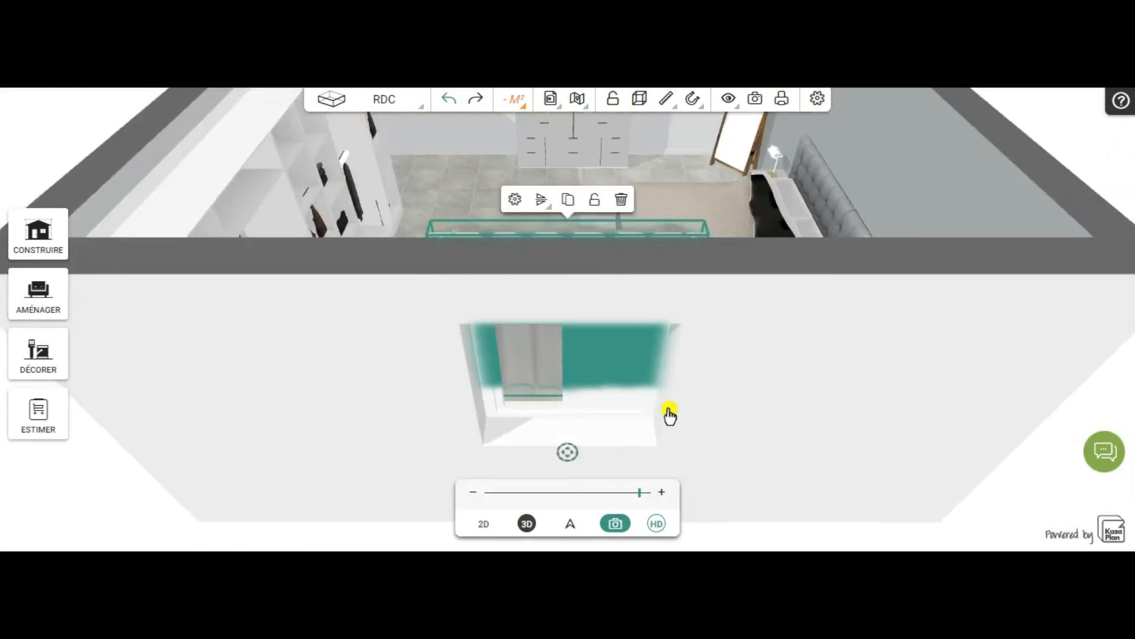
left_click_drag(666, 413, 752, 600)
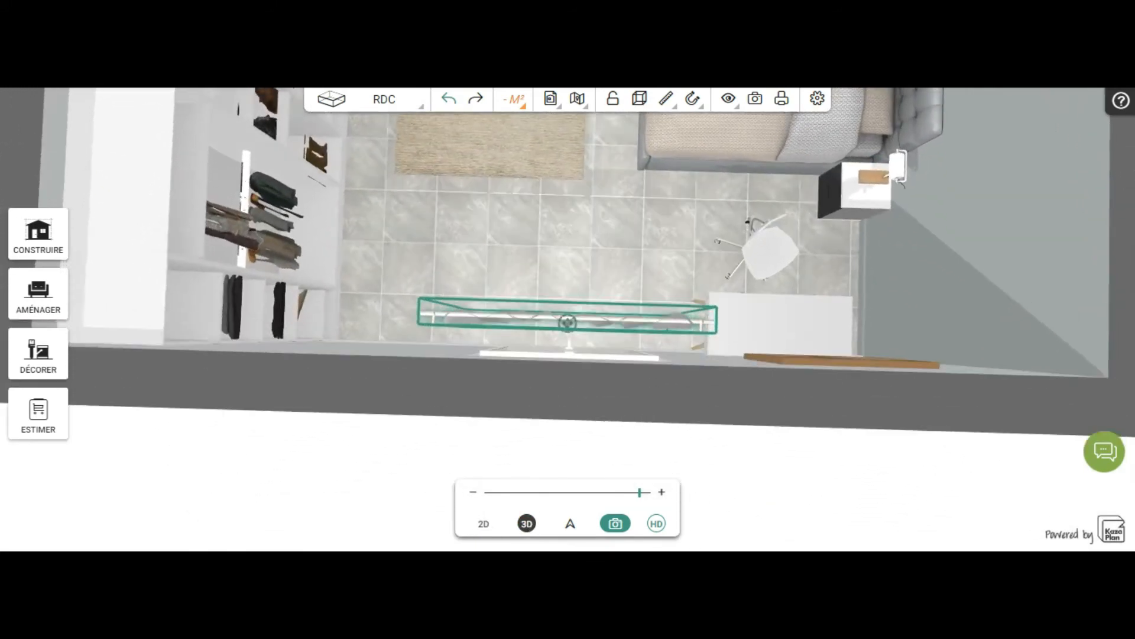
left_click(480, 344)
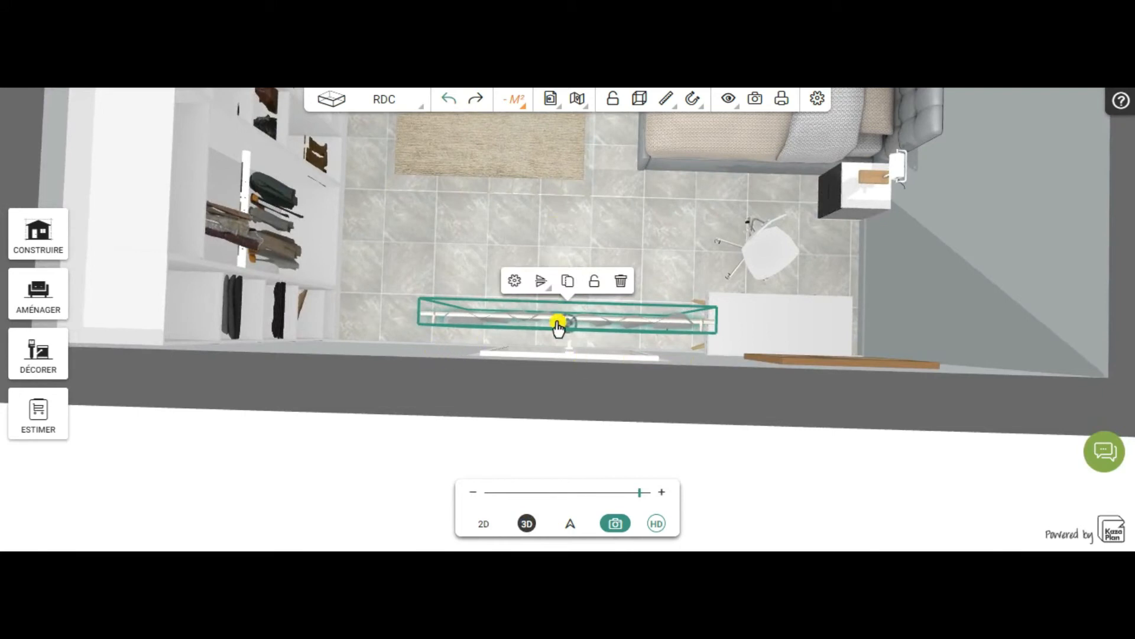
Step: In the 2D plan, push the curtain against the wall in front of the window
left_click(483, 524)
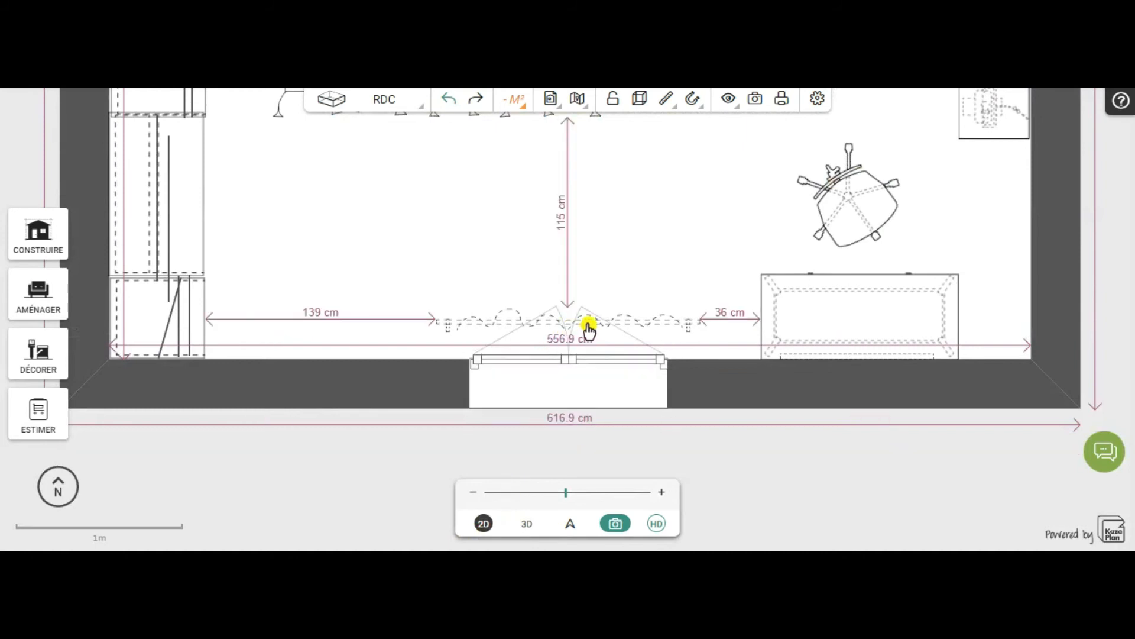
scroll(459, 346, "up", 2)
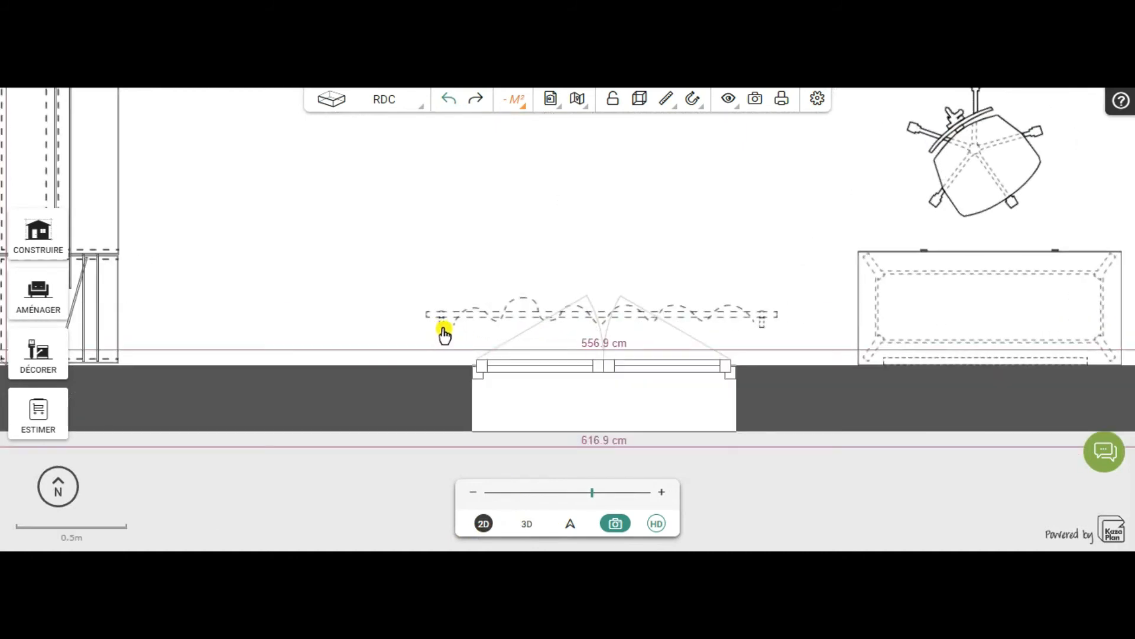
left_click_drag(577, 324, 580, 352)
left_click(579, 351)
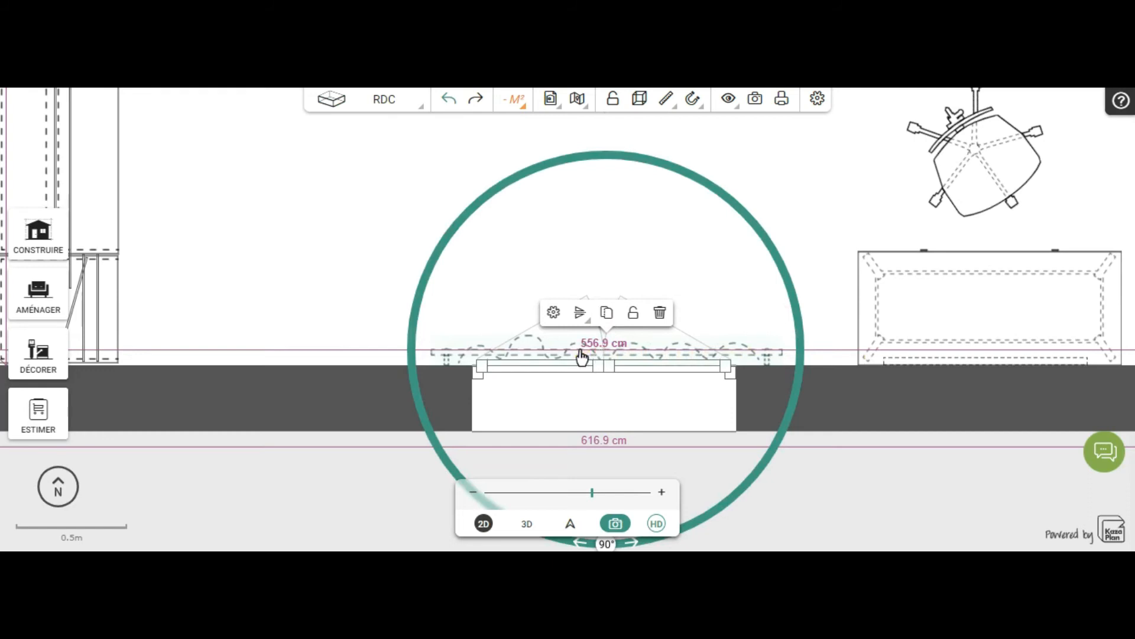
Step: Centre the curtain across the window, about 34 cm from the desk, and lock its position
left_click(507, 360)
left_click(494, 360)
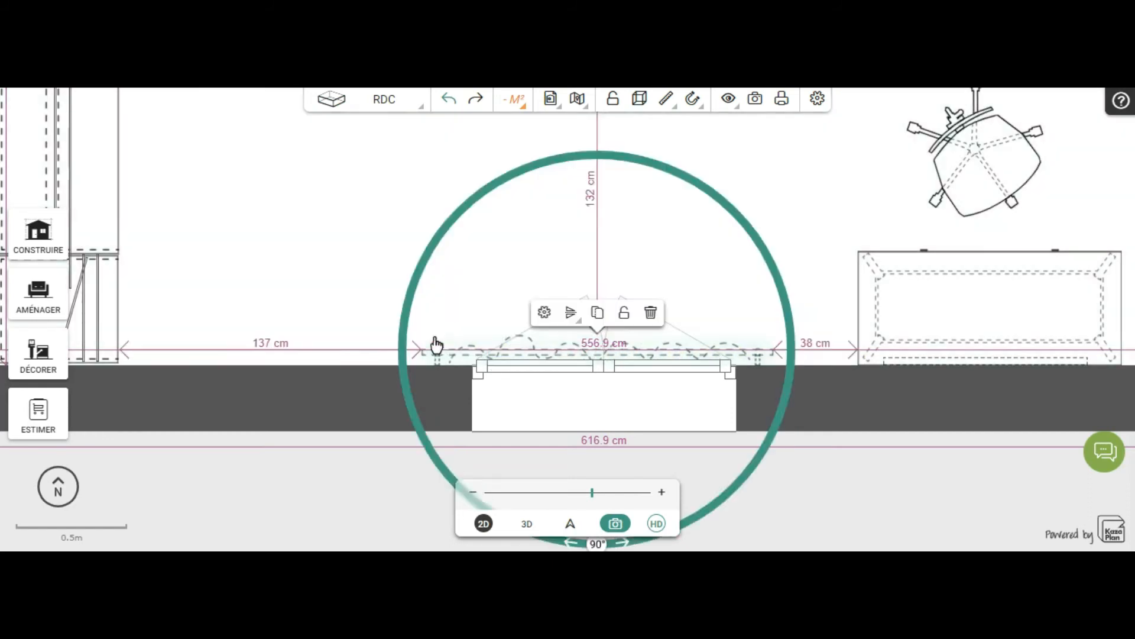
left_click_drag(499, 357, 514, 359)
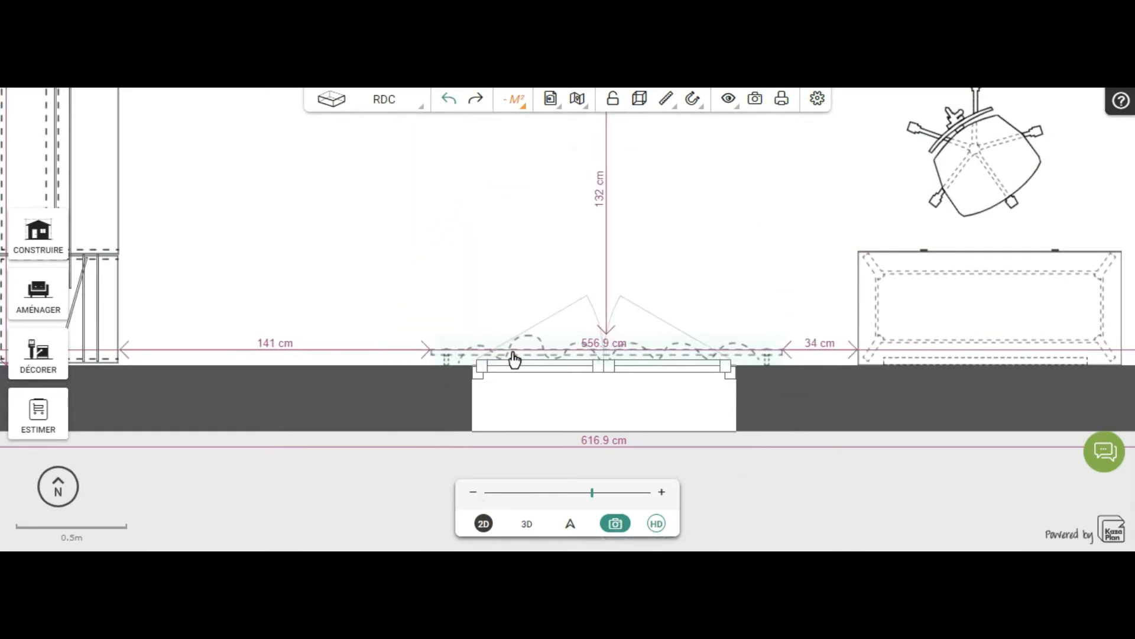
left_click(513, 358)
left_click(536, 525)
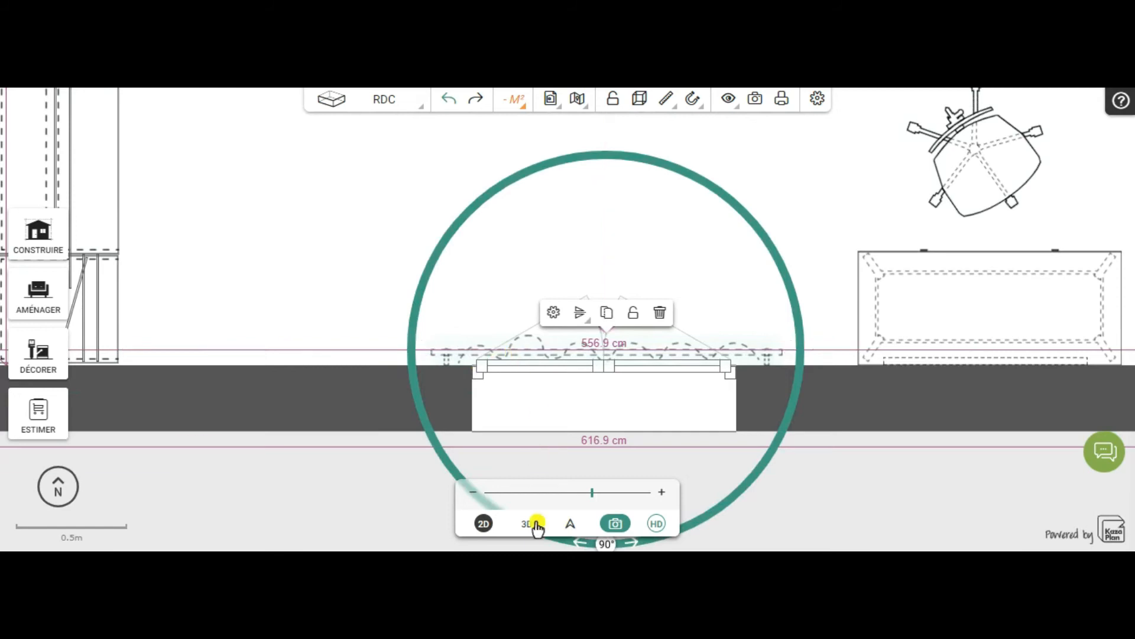
left_click(632, 312)
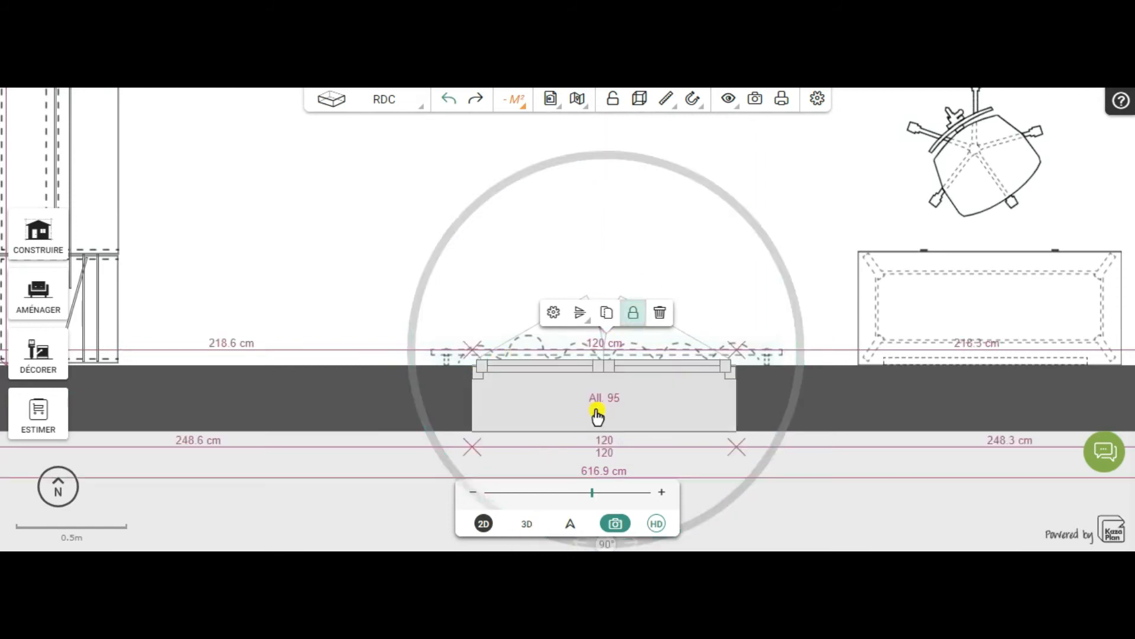
Step: Show the room in 3D and examine the curtain at the window up close and within the whole bedroom
left_click(525, 528)
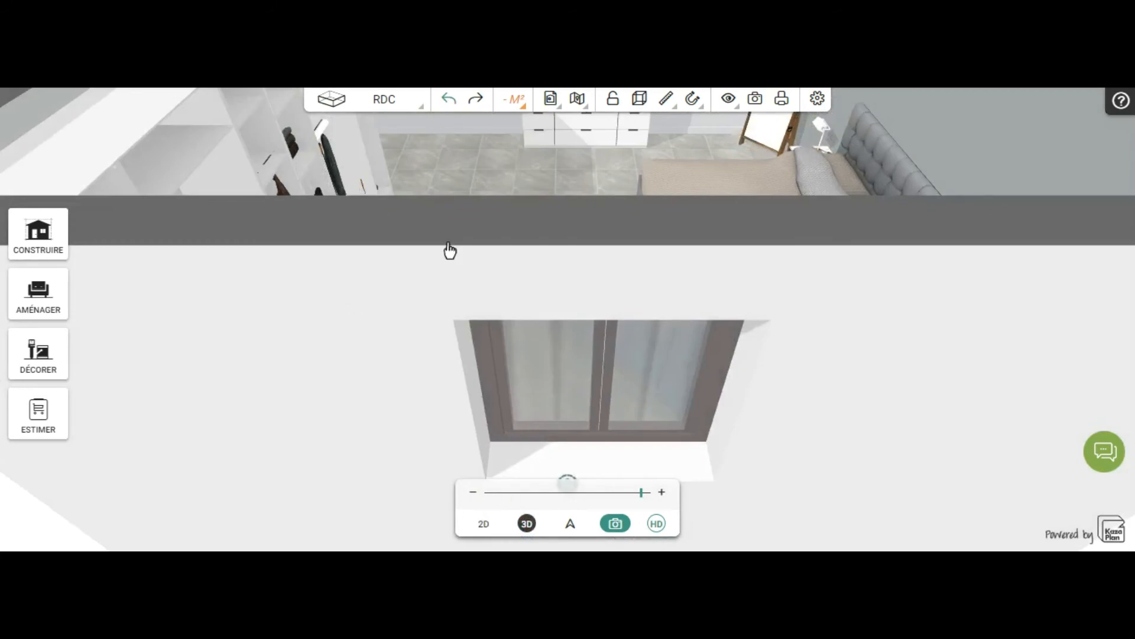
left_click(386, 175)
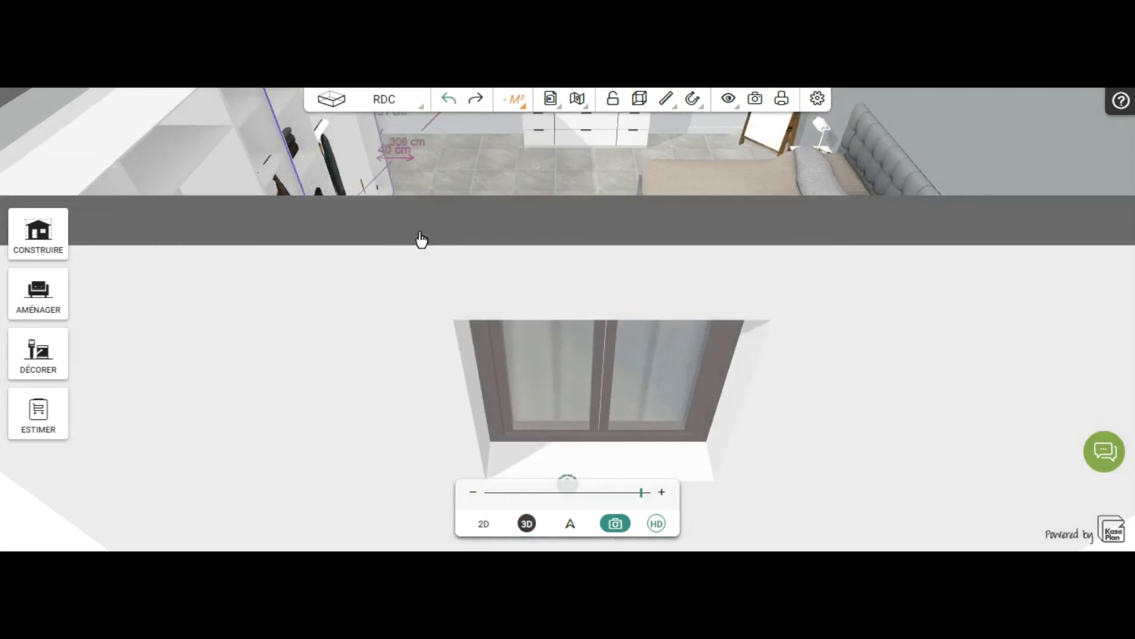
left_click_drag(325, 309, 957, 325)
left_click_drag(499, 385, 637, 297)
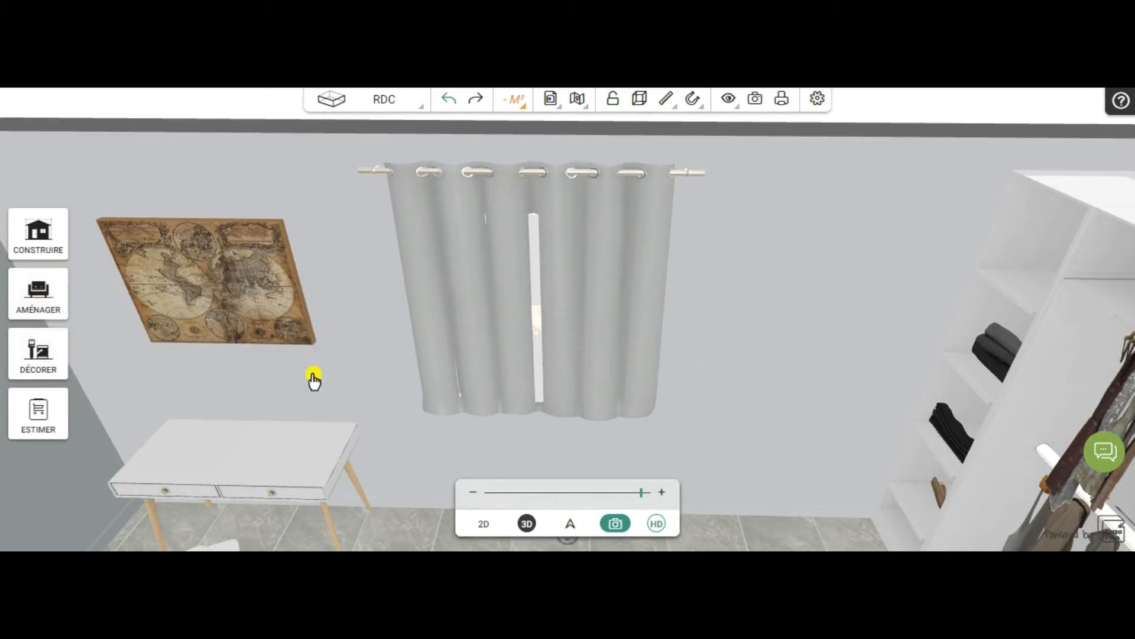
left_click_drag(401, 517, 310, 519)
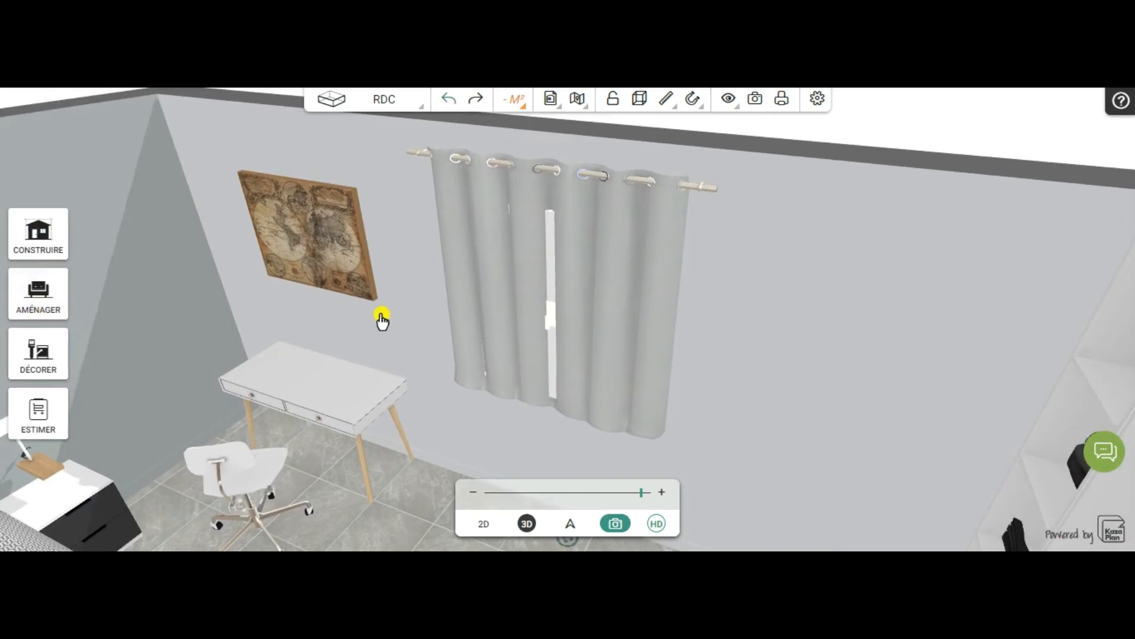
scroll(380, 313, "down", 5)
scroll(381, 312, "down", 2)
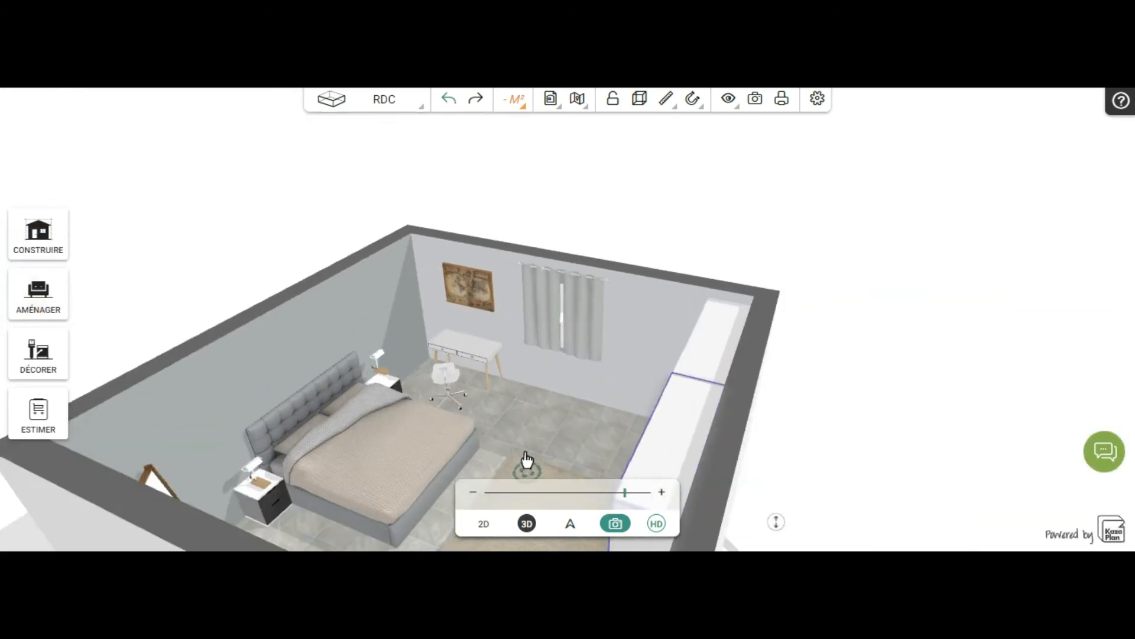
Step: Examine the rug between the bed and the wardrobe, viewing its replacement options, its 2D layout and its 3D appearance from several angles
left_click_drag(527, 459, 360, 490)
left_click(582, 404)
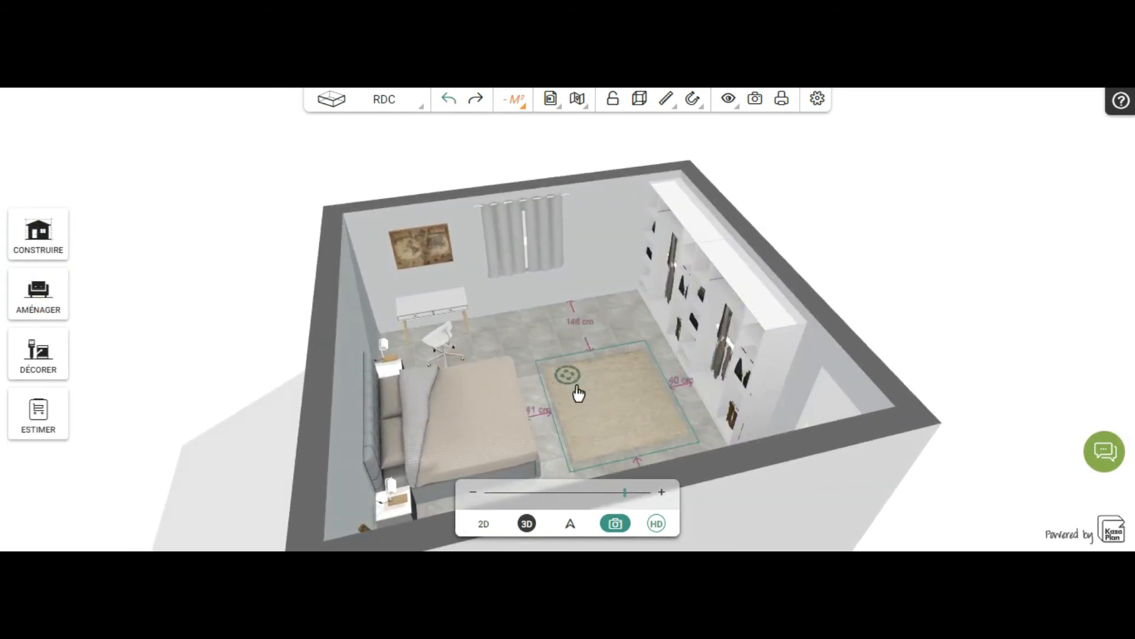
left_click(585, 405)
left_click(564, 326)
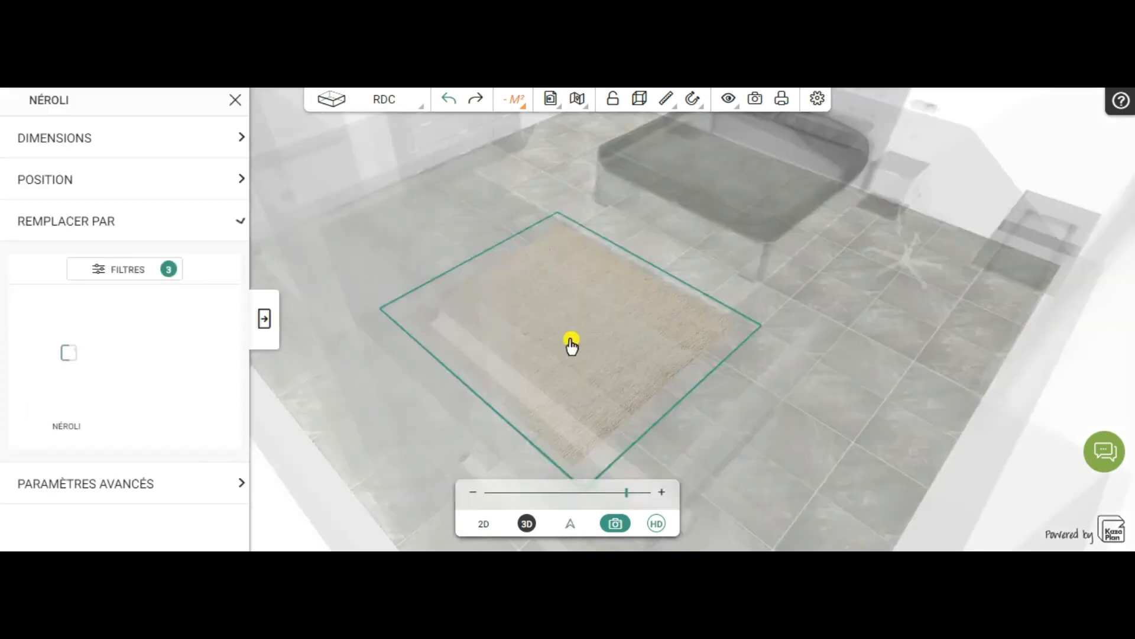
left_click(483, 523)
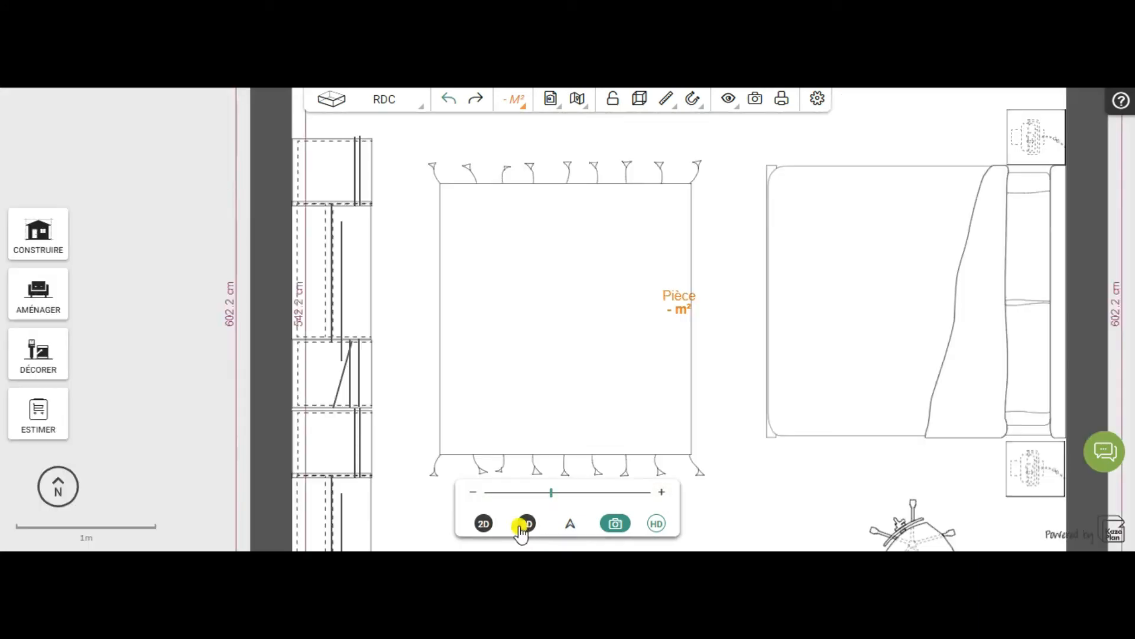
left_click(524, 524)
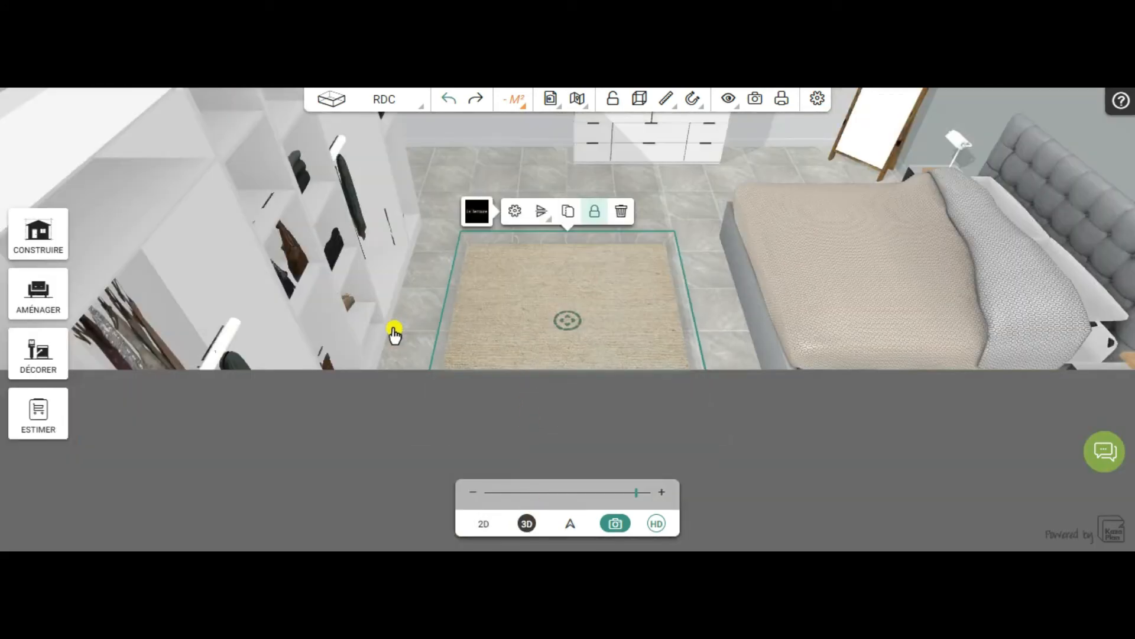
left_click_drag(394, 335, 1051, 430)
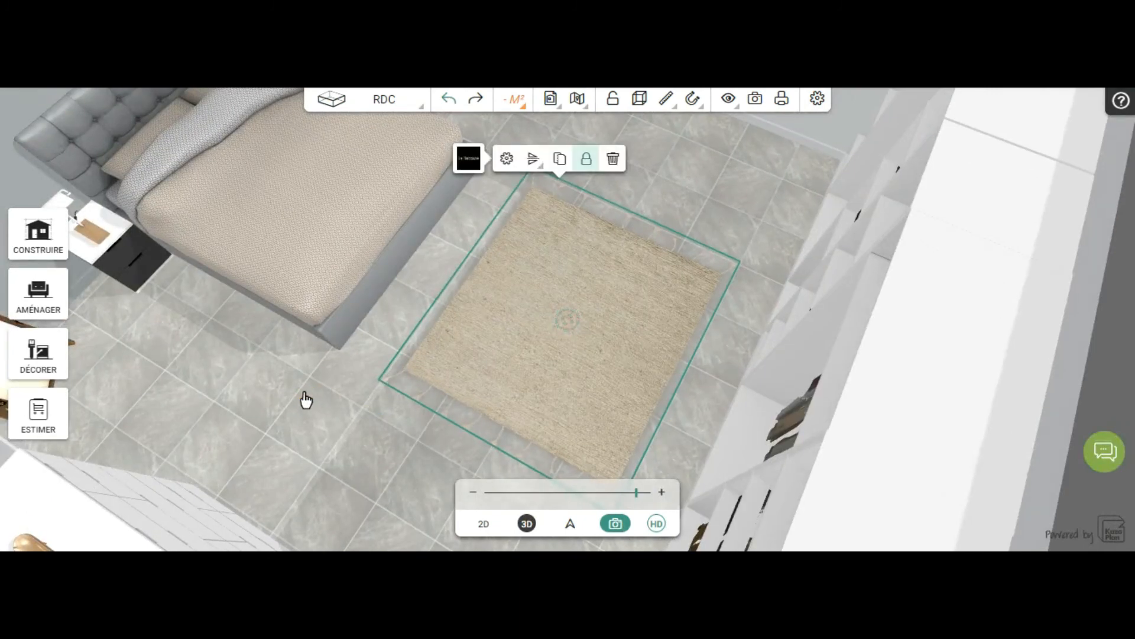
left_click_drag(313, 417, 492, 464)
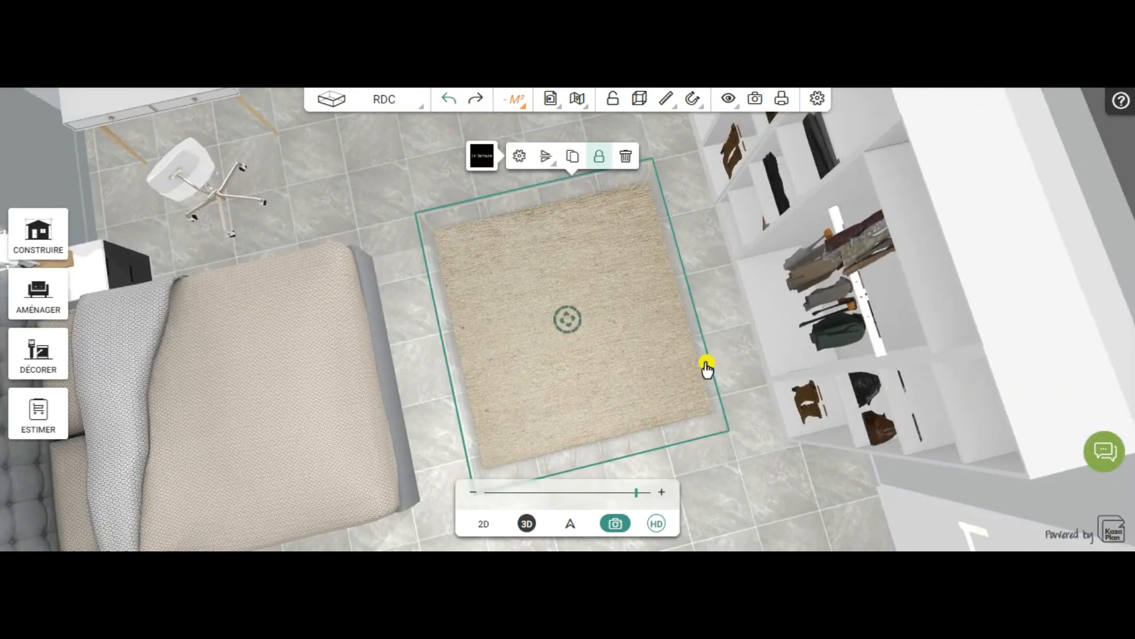
left_click_drag(659, 451, 649, 436)
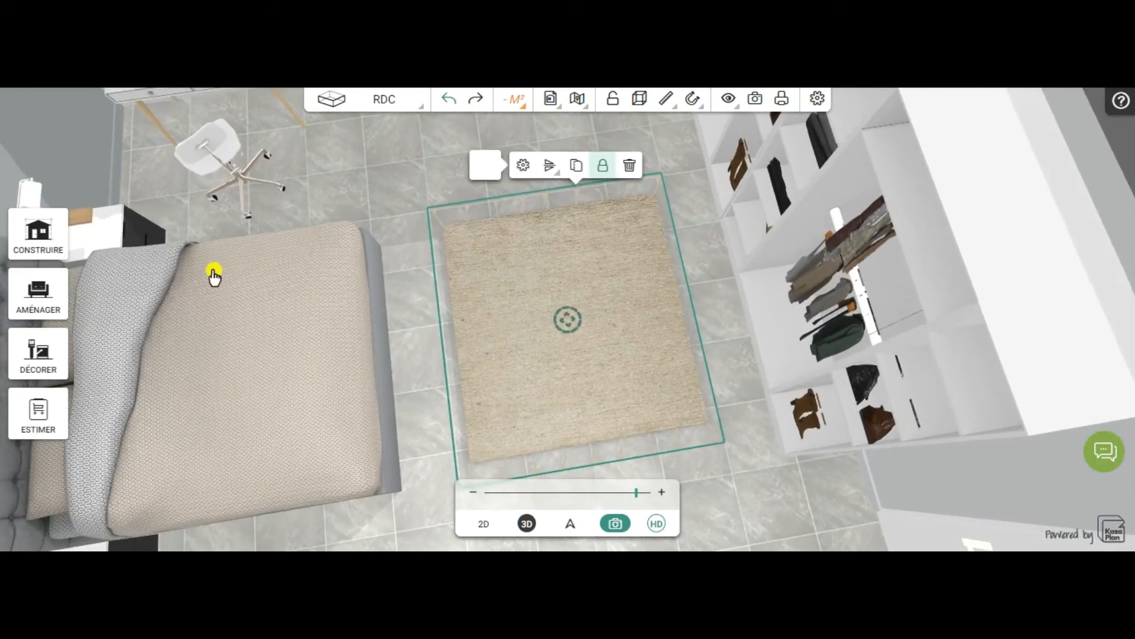
Step: Add the Hana pendant light from the catalog's hanging-lamp (Suspension) category to the bedroom
left_click(42, 308)
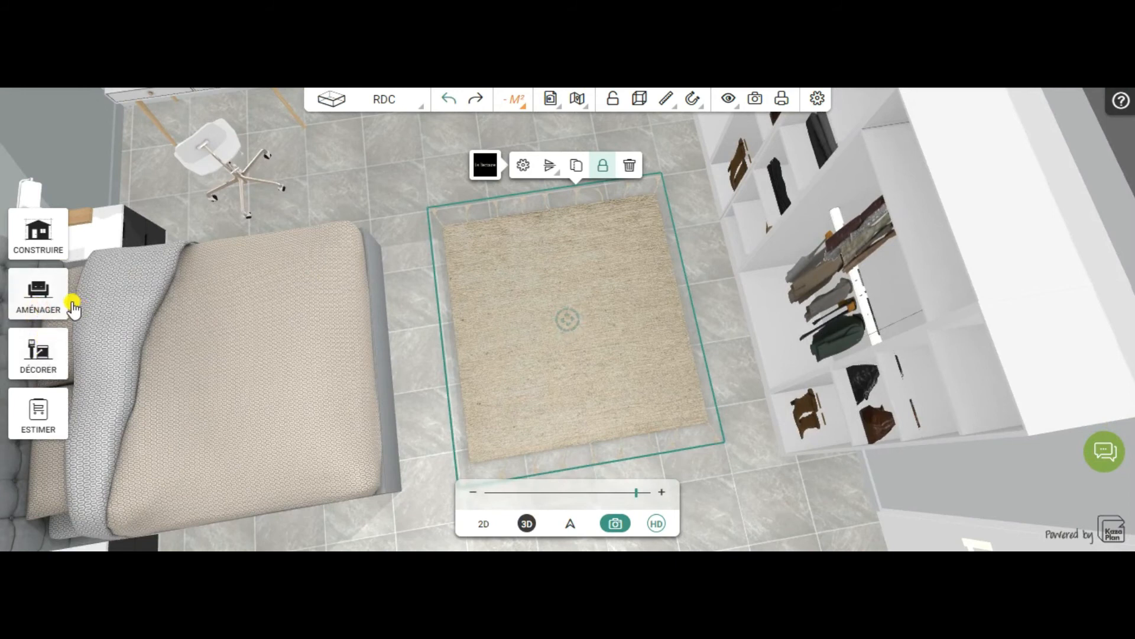
left_click(53, 295)
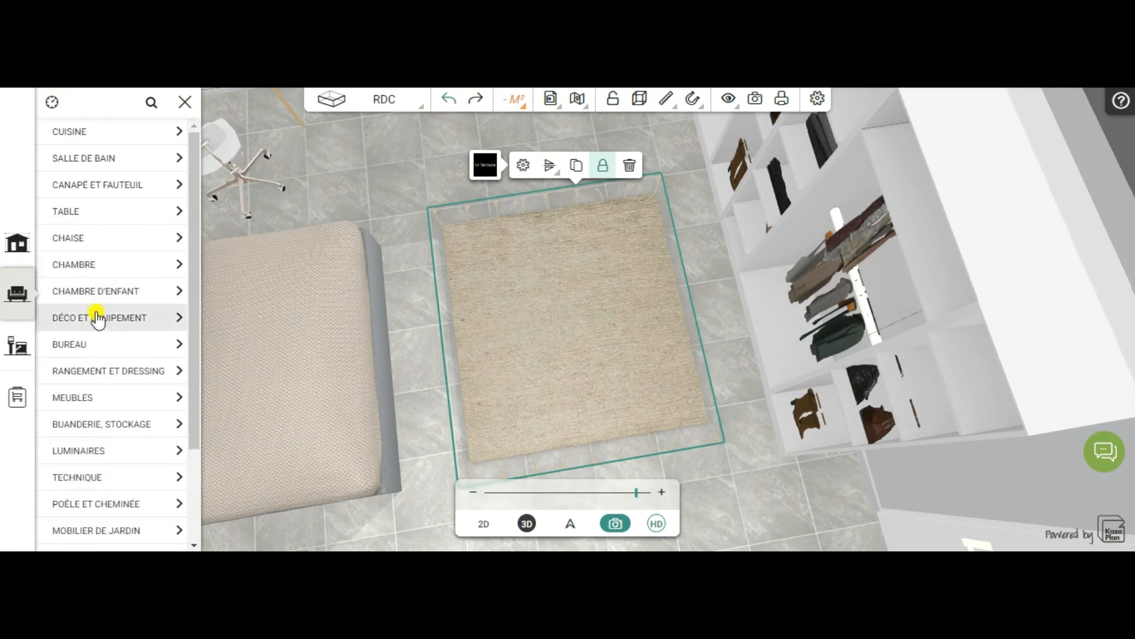
left_click(94, 456)
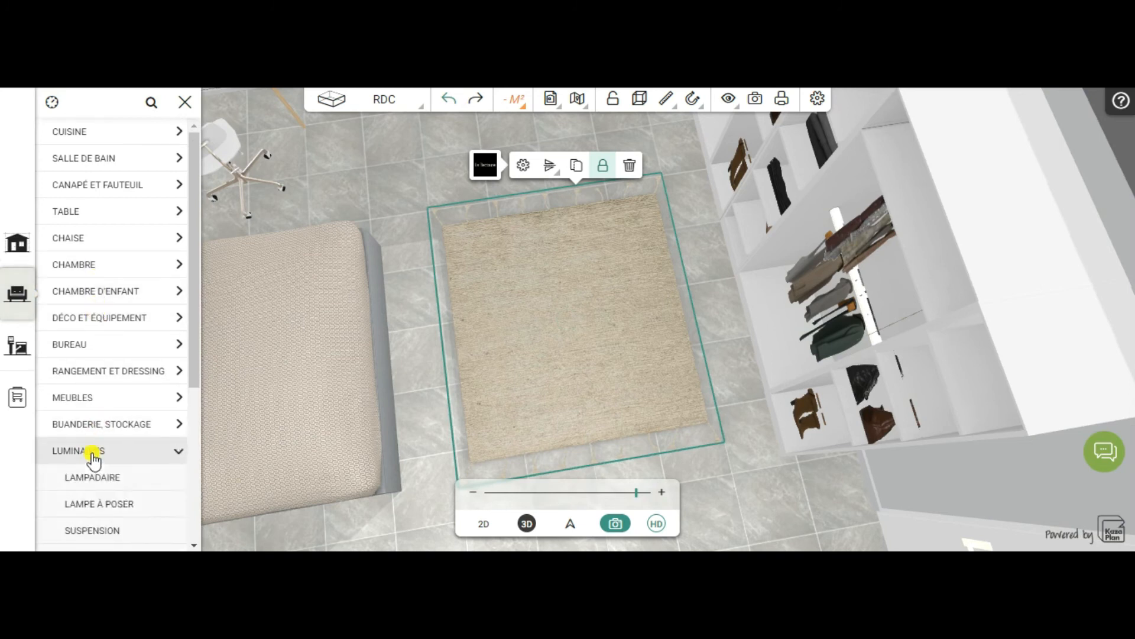
scroll(148, 485, "down", 3)
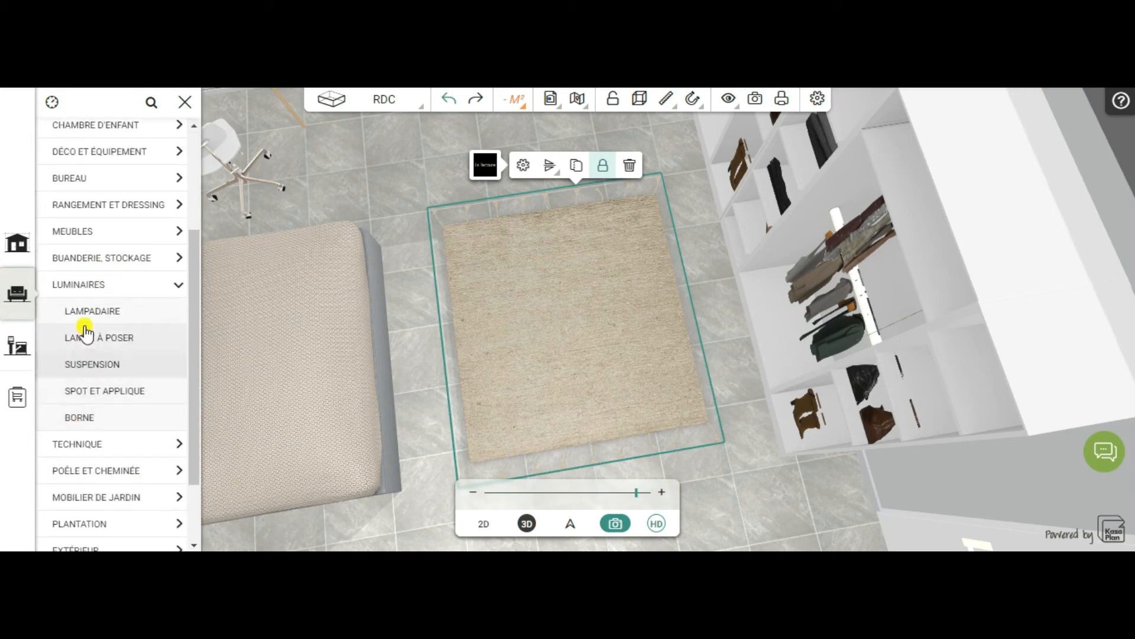
left_click(90, 366)
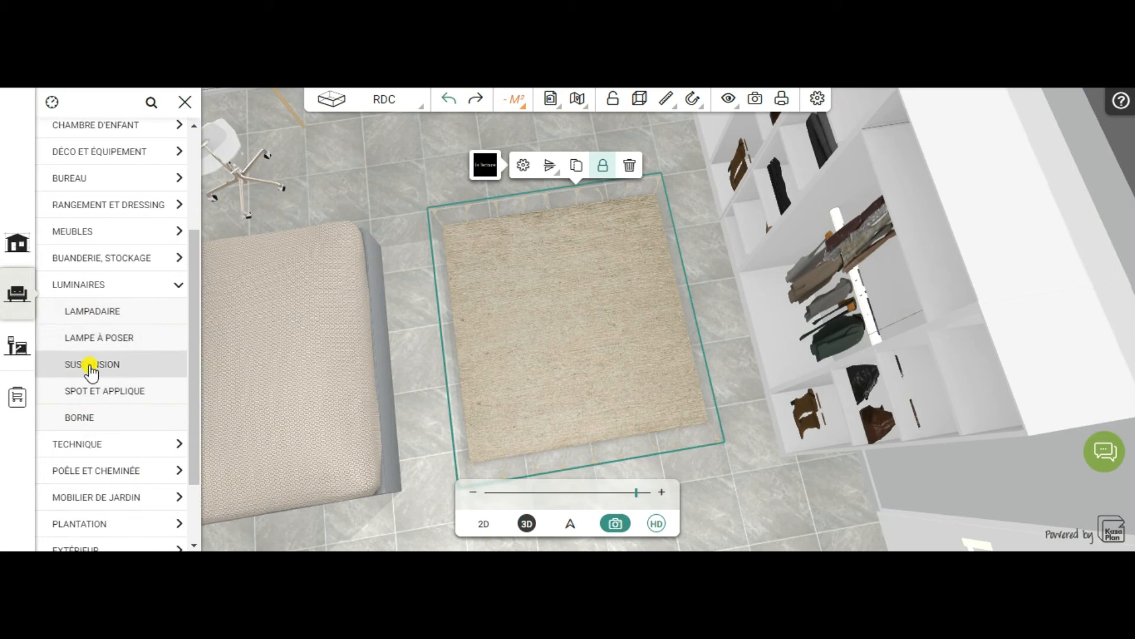
left_click(90, 366)
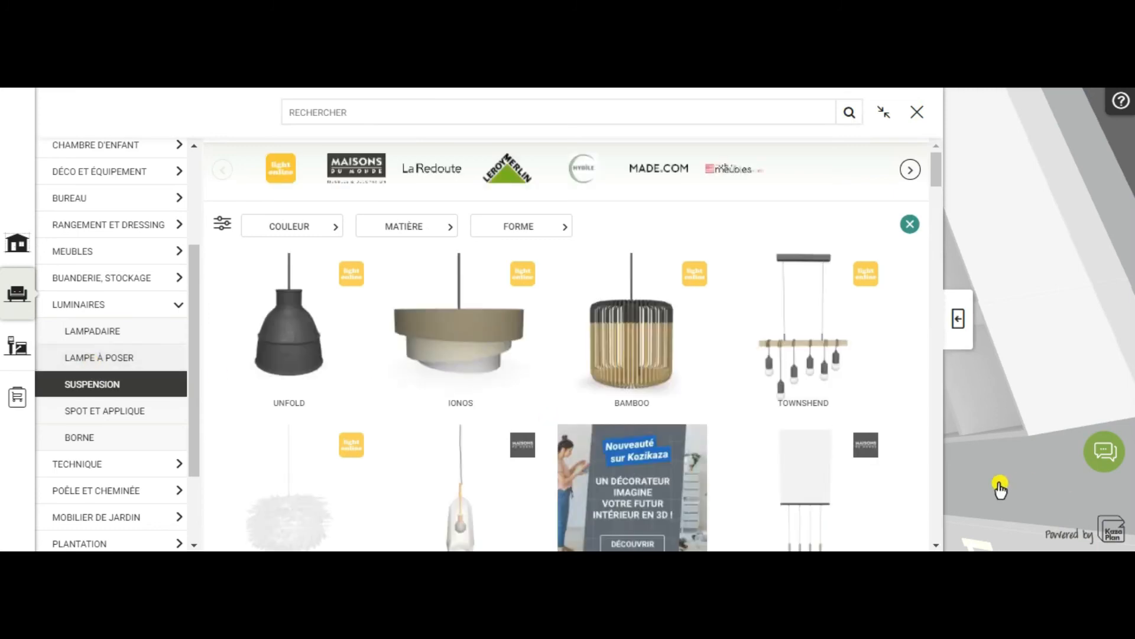
scroll(722, 474, "down", 4)
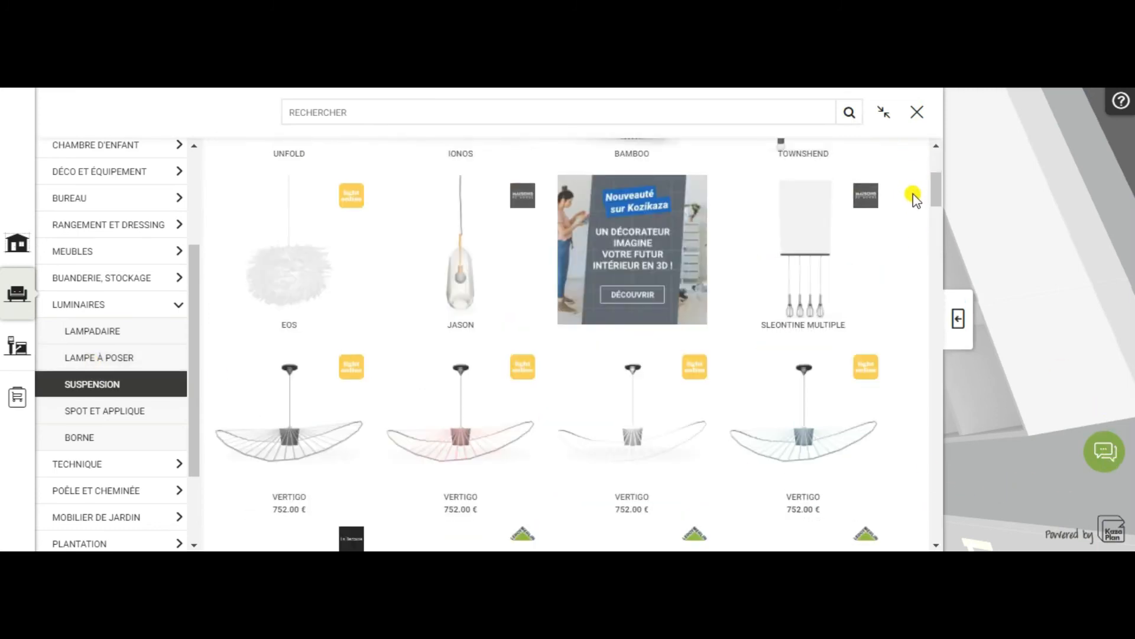
mouse_move(934, 206)
left_mouse_down()
mouse_move(926, 248)
mouse_move(928, 218)
left_mouse_up()
mouse_move(443, 239)
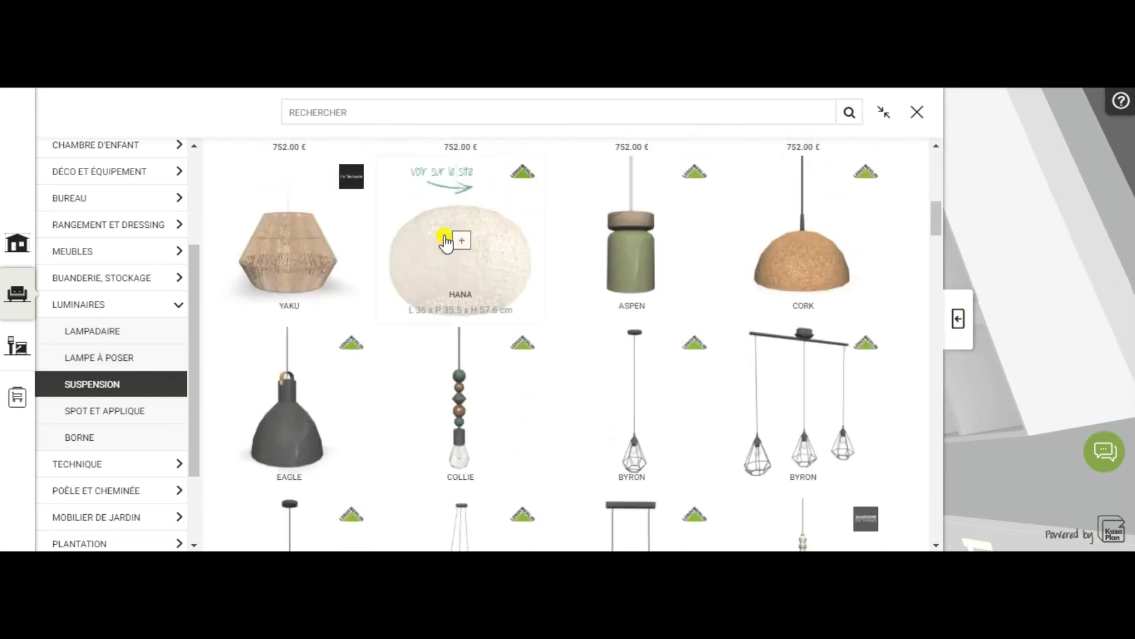
left_click(462, 245)
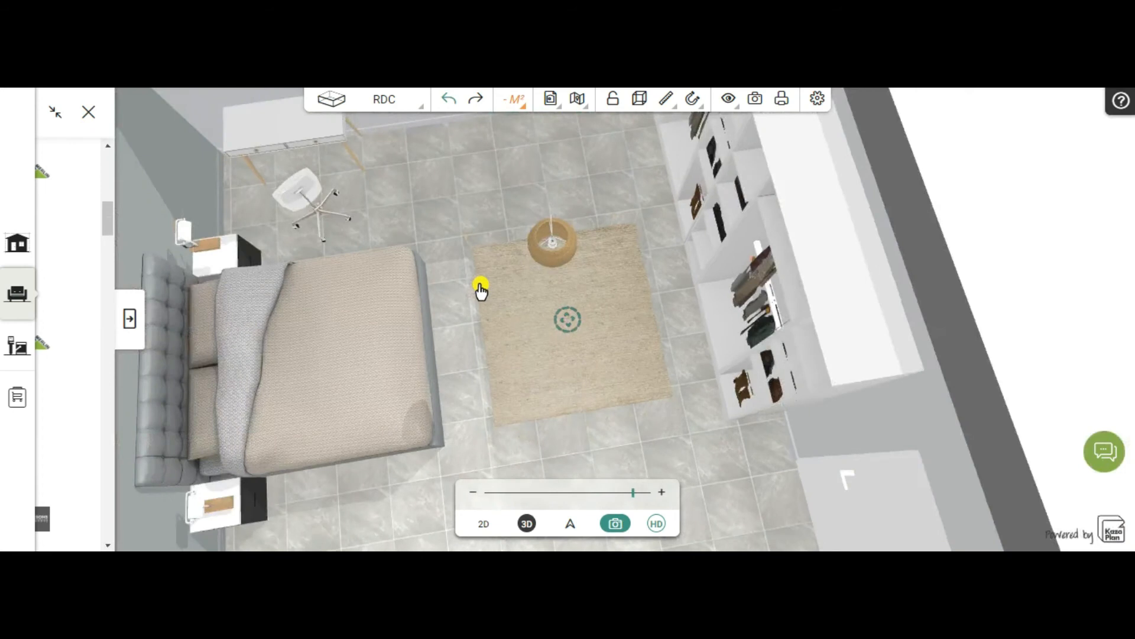
Step: Inspect the Hana pendant in 3D and review its dimensions, elevation and wall distances
scroll(480, 286, "down", 1)
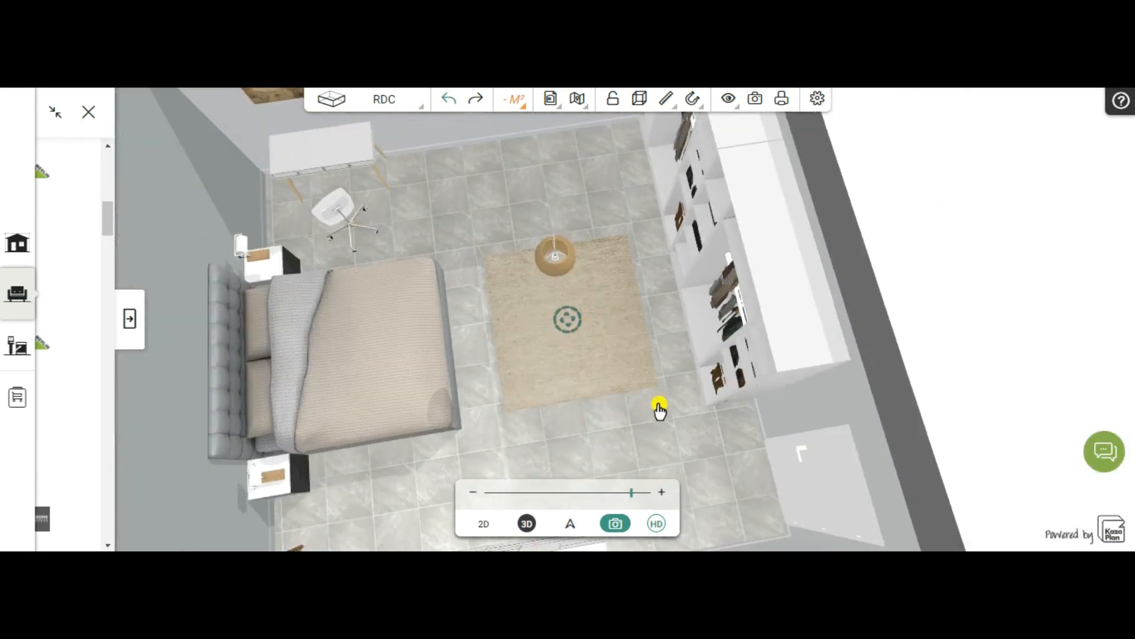
left_click_drag(653, 428, 665, 361)
scroll(547, 330, "up", 2)
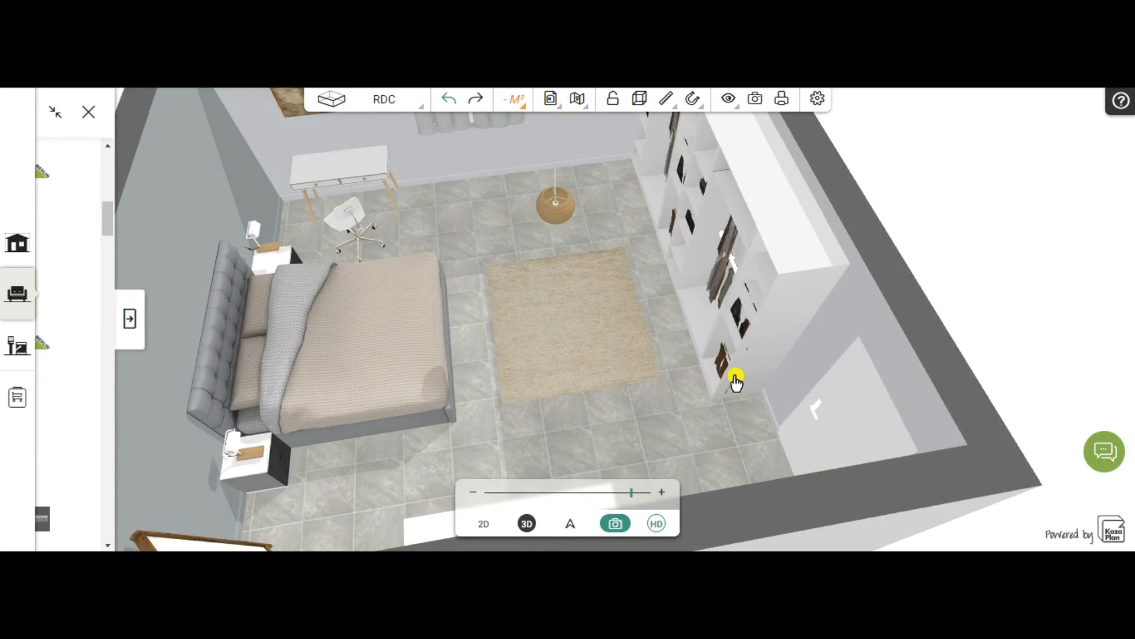
scroll(576, 219, "down", 2)
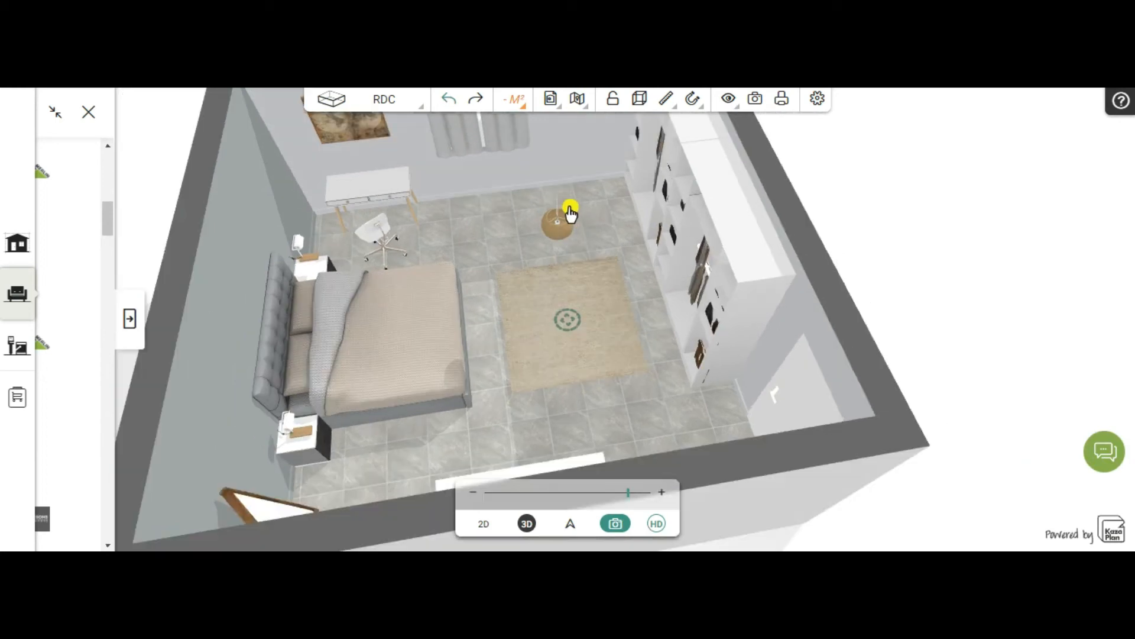
left_click(557, 223)
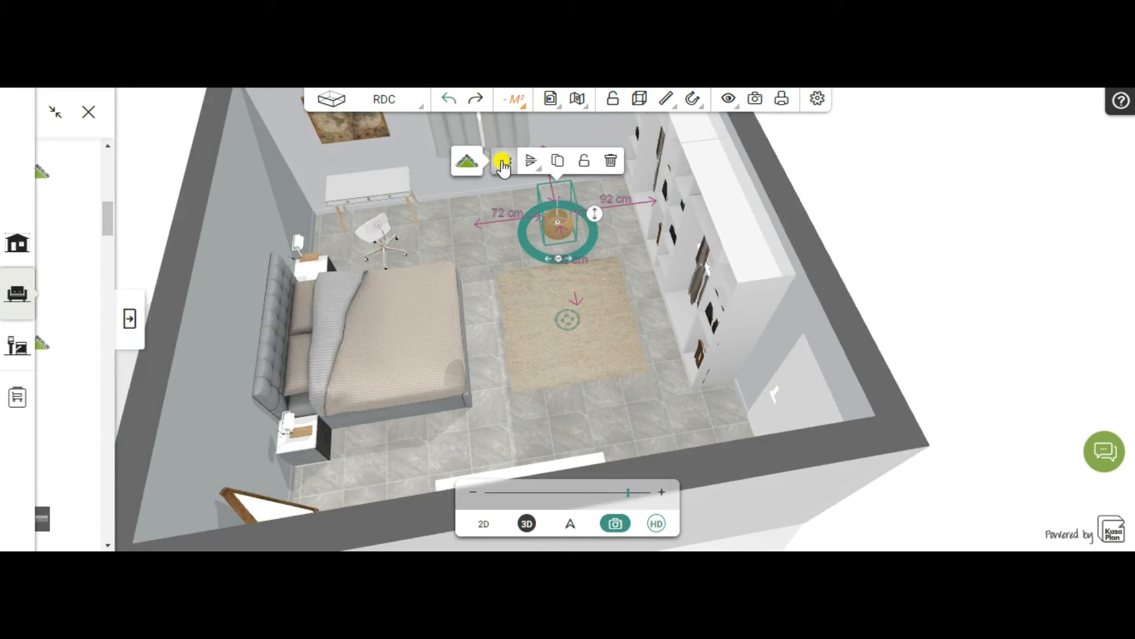
left_click(503, 163)
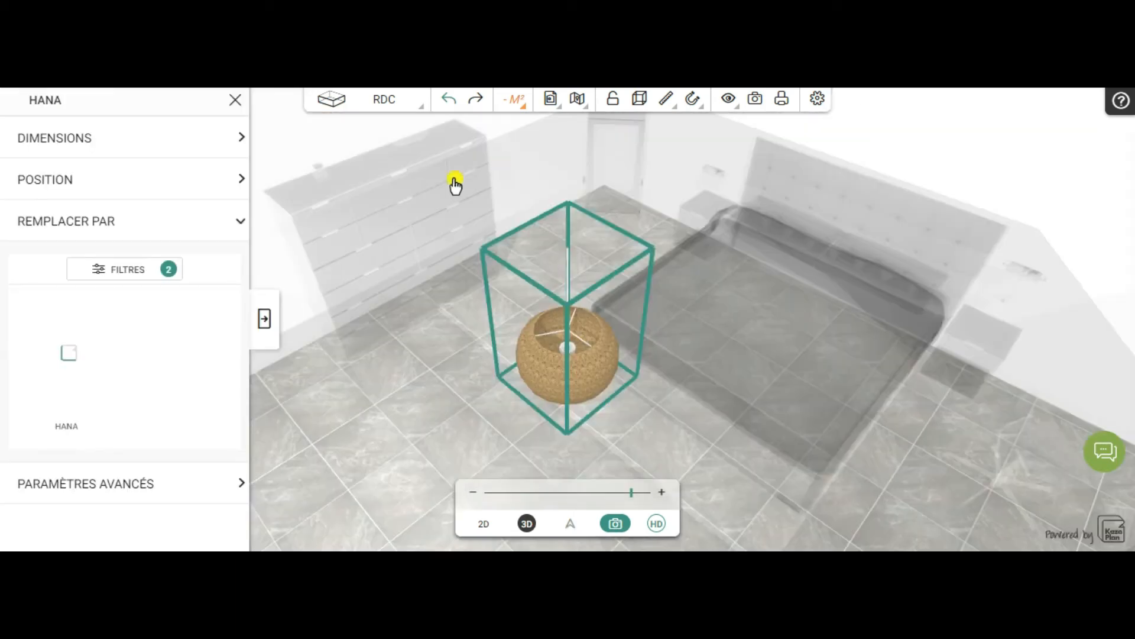
left_click(84, 142)
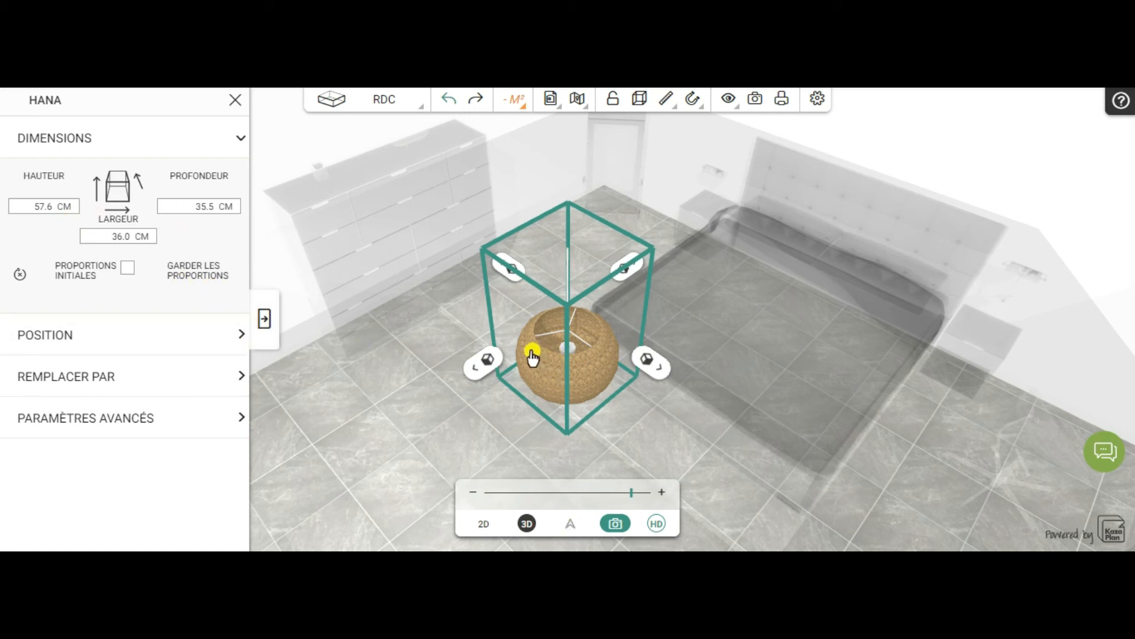
left_click(43, 336)
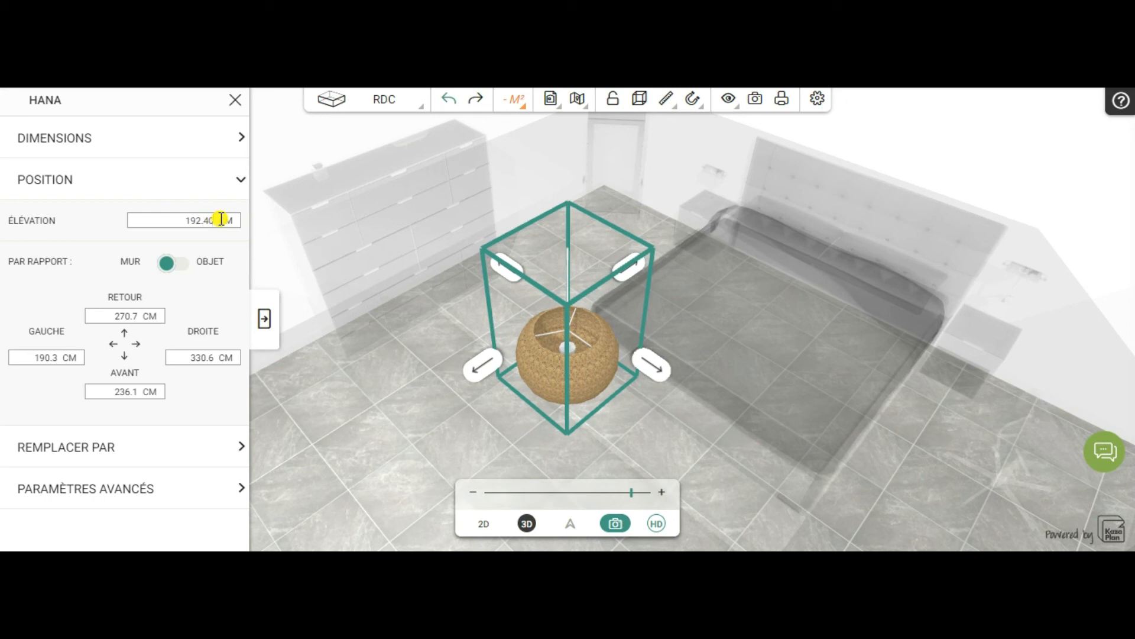
left_click(266, 323)
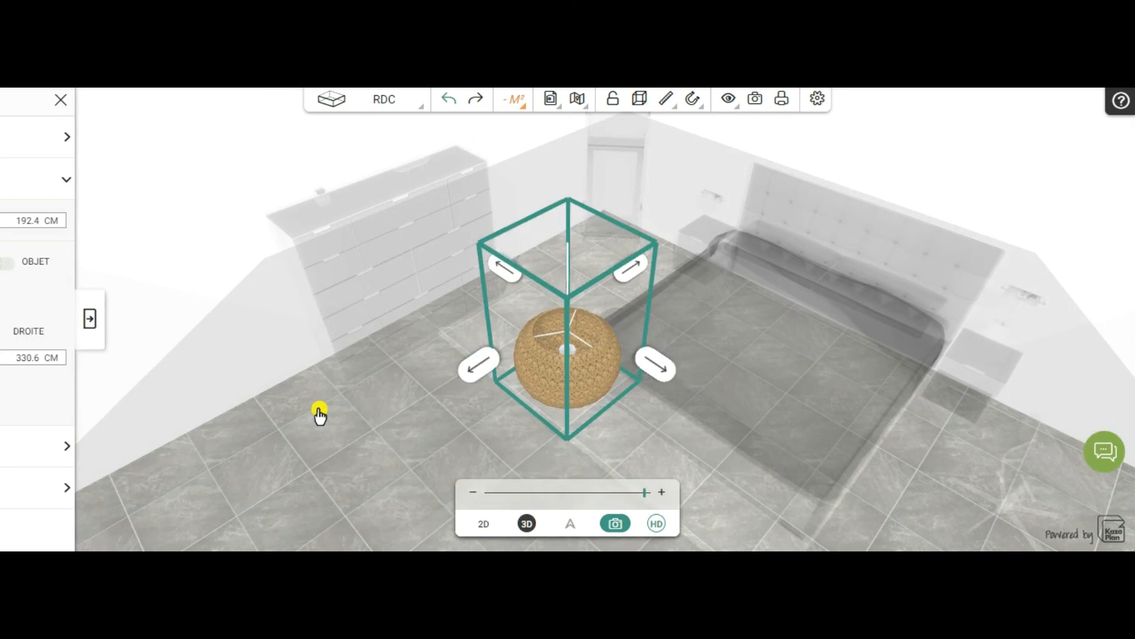
Step: In the 2D plan, move the pendant to the rug's bed-side edge, about 156 cm from the opposite edge, and lock its position
left_click(483, 524)
left_click(524, 524)
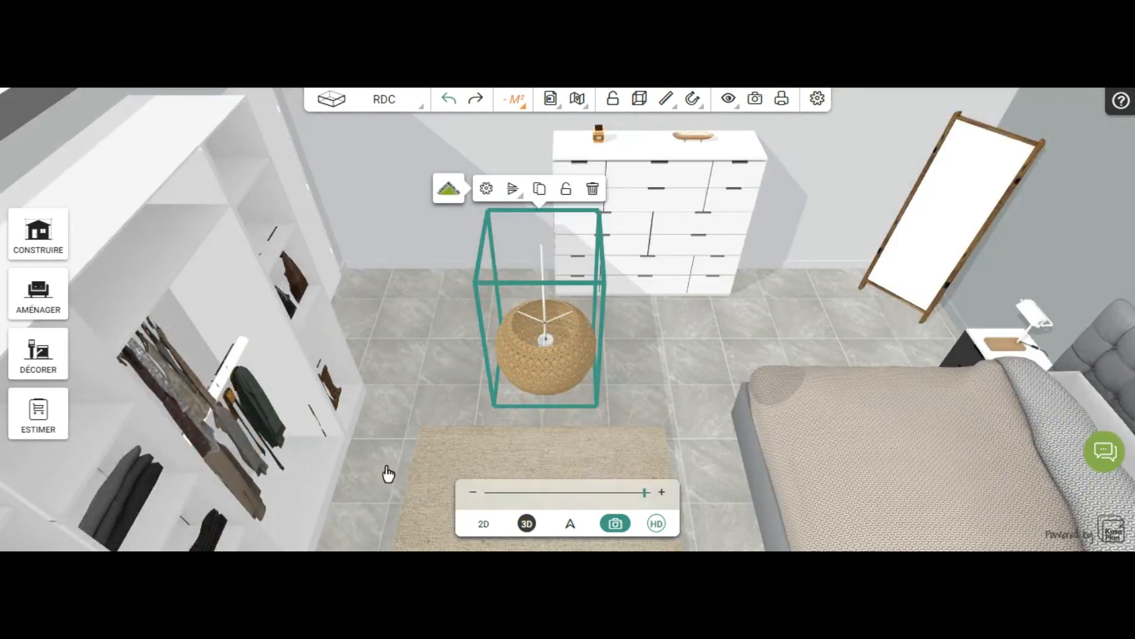
left_click_drag(388, 473, 1024, 417)
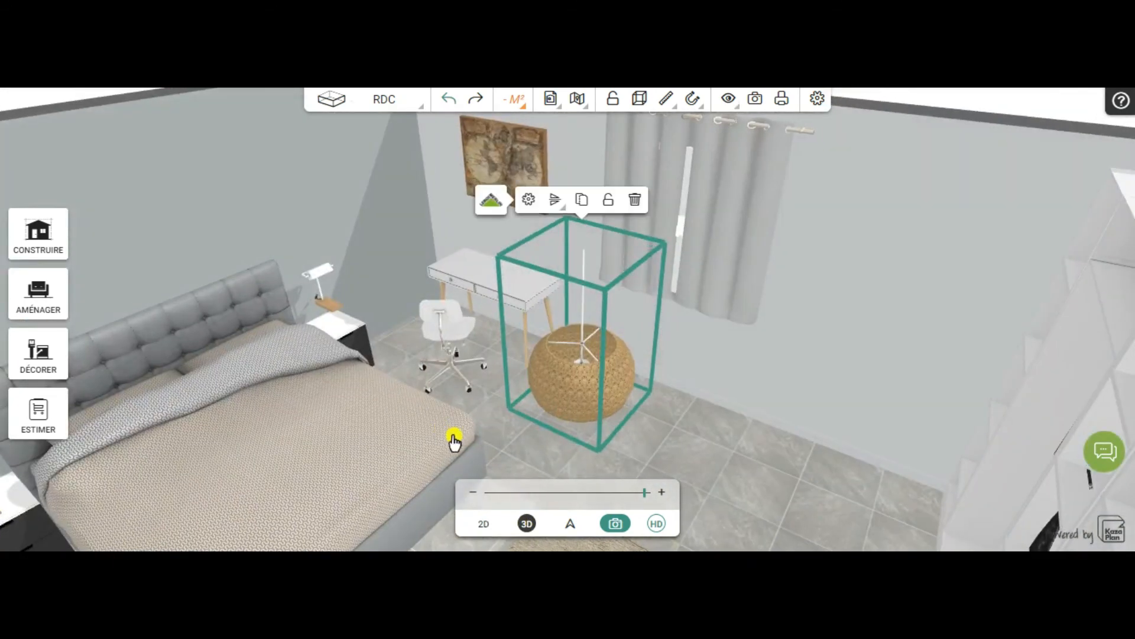
left_click_drag(495, 446, 549, 431)
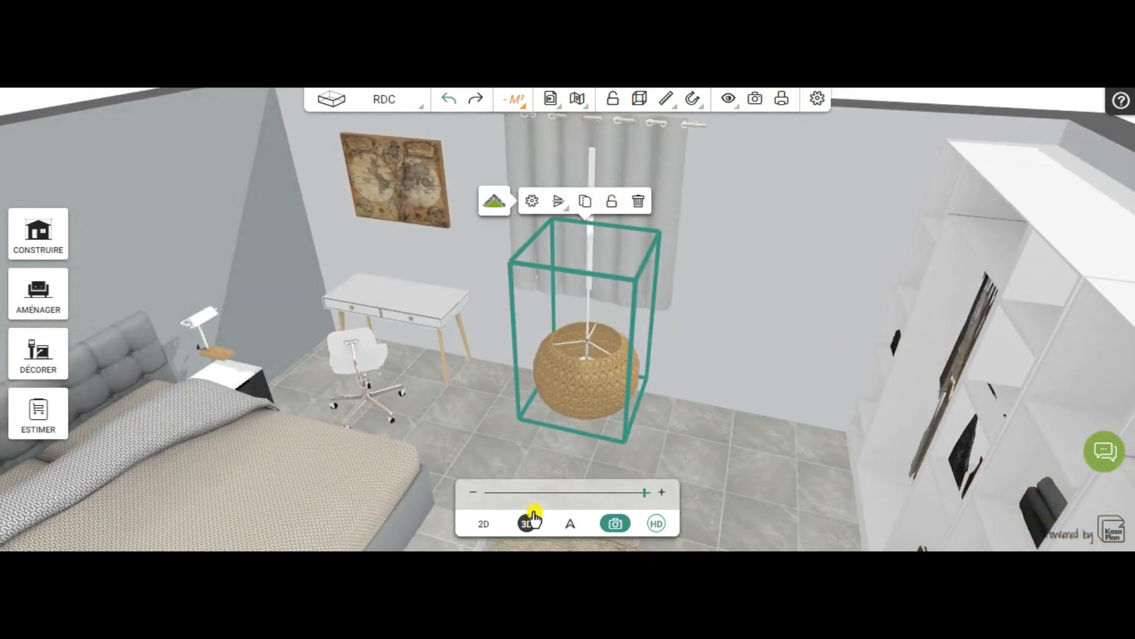
left_click(484, 525)
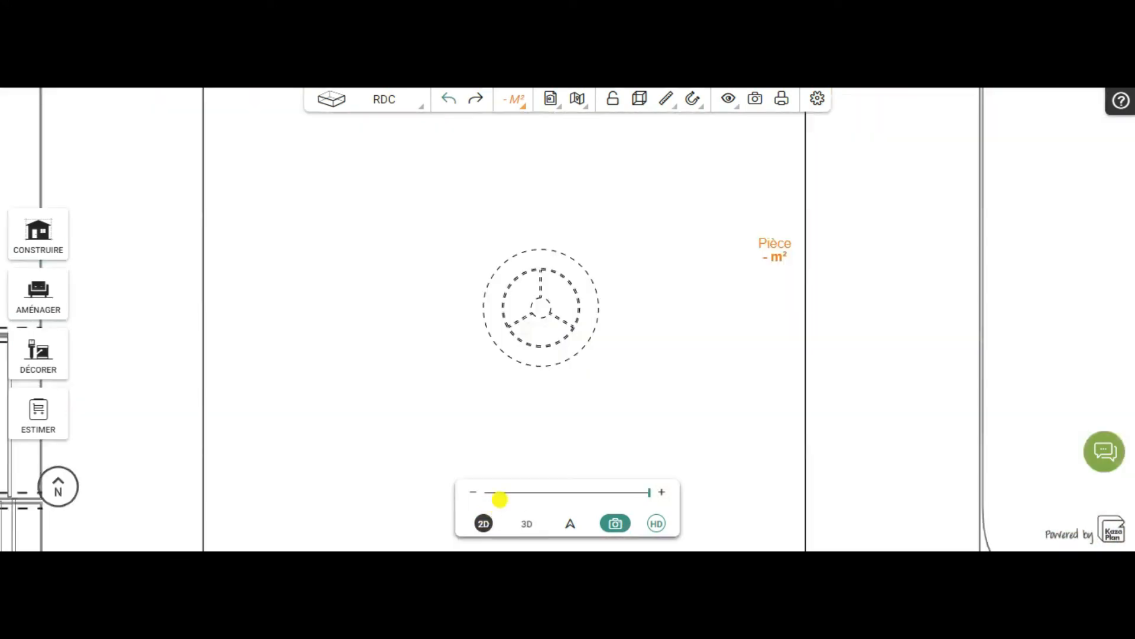
scroll(525, 418, "down", 4)
scroll(524, 418, "down", 4)
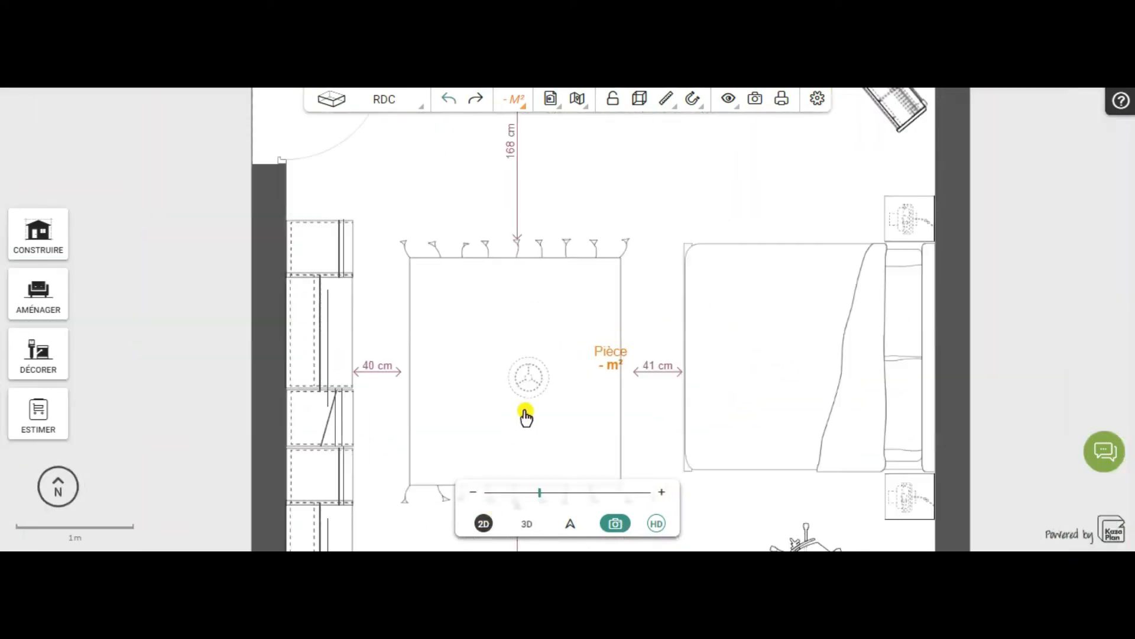
left_click_drag(547, 385, 581, 367)
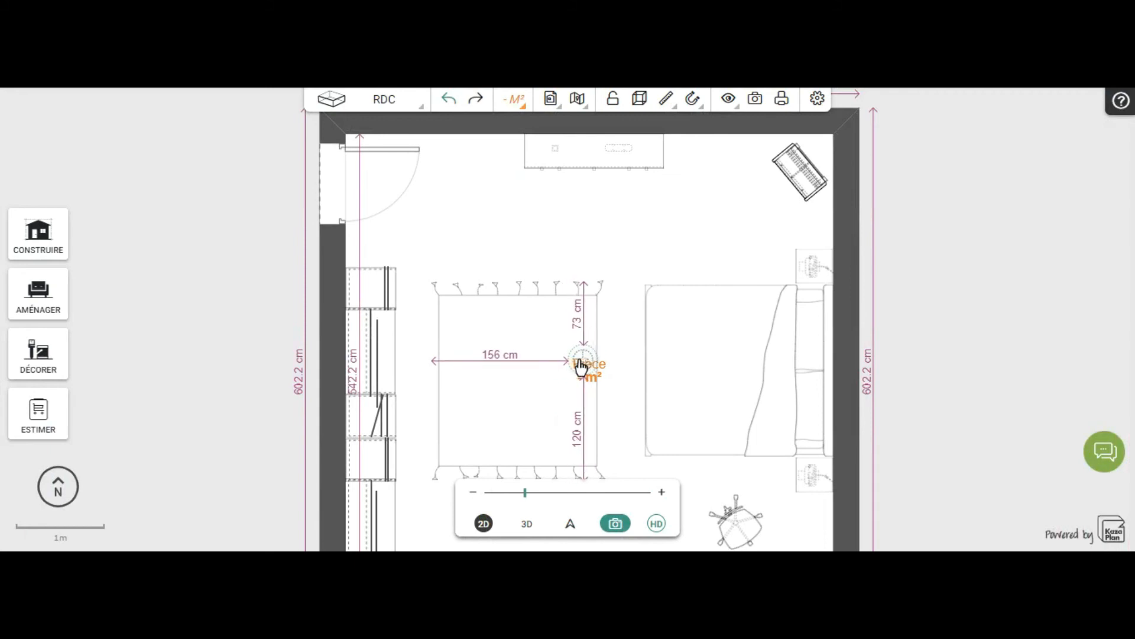
left_click(582, 363)
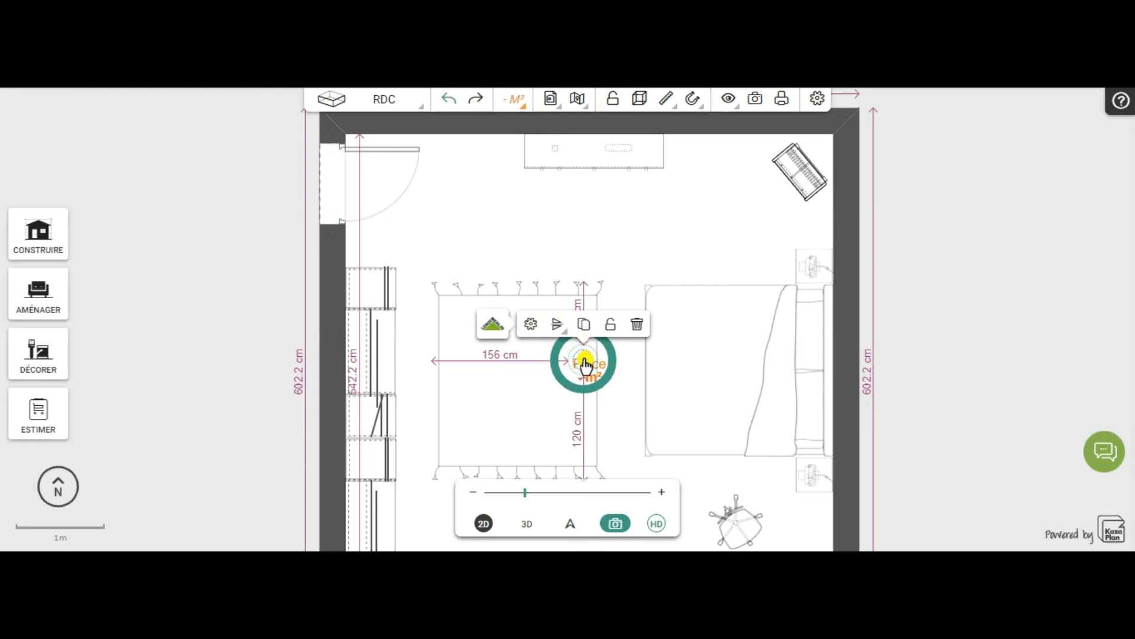
left_click(613, 325)
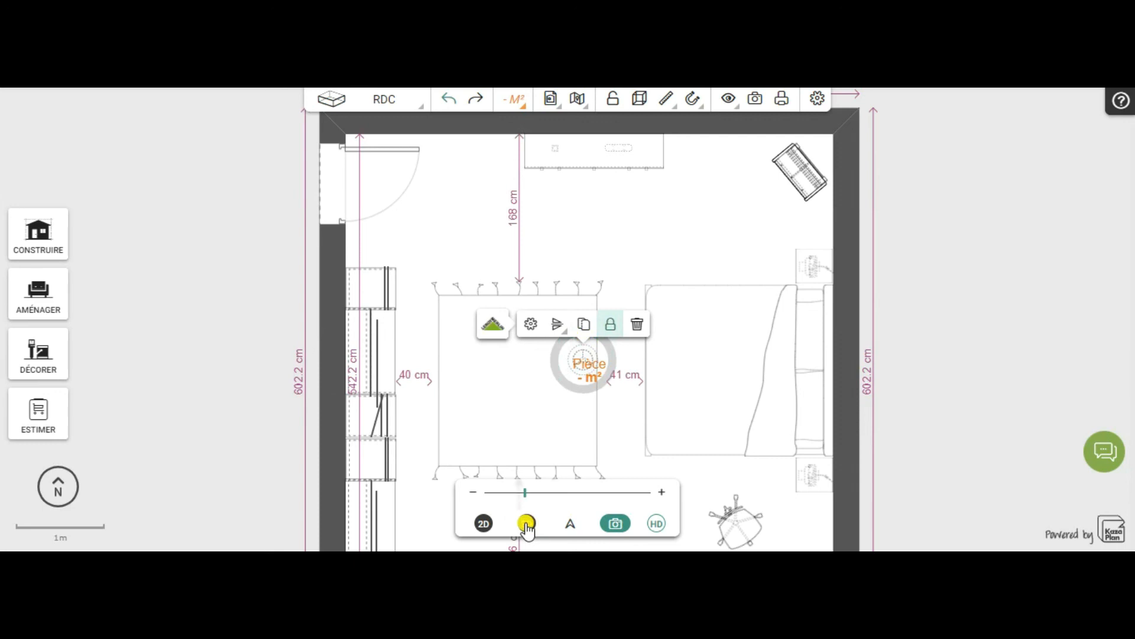
Step: Show the whole bedroom in 3D and check how the pendant hangs between the bed and the rug
left_click(527, 524)
left_click_drag(531, 464, 825, 457)
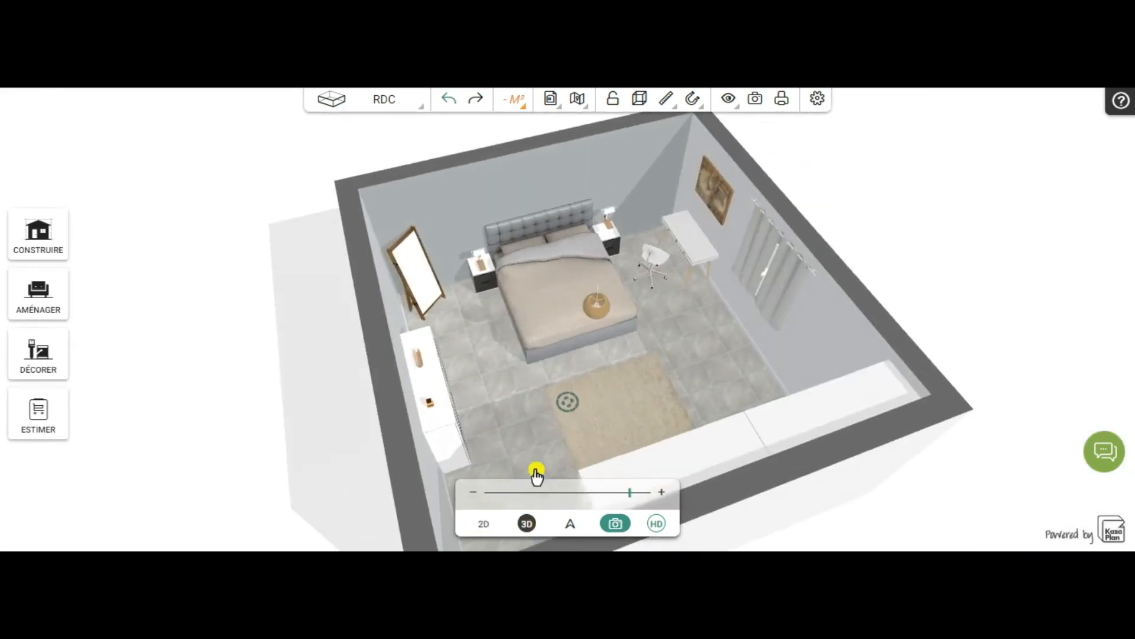
left_click_drag(577, 446, 509, 467)
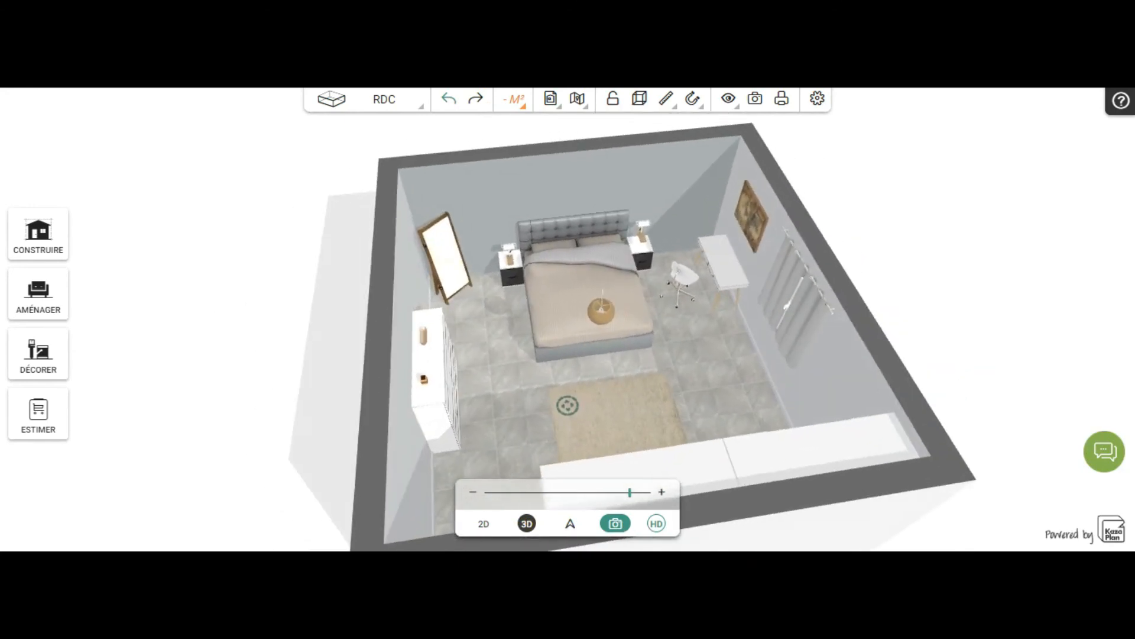
Step: Enter visit mode and look around the bedroom at eye level, from the mirror and bed to the desk, map and curtain
left_click(568, 525)
left_click(571, 524)
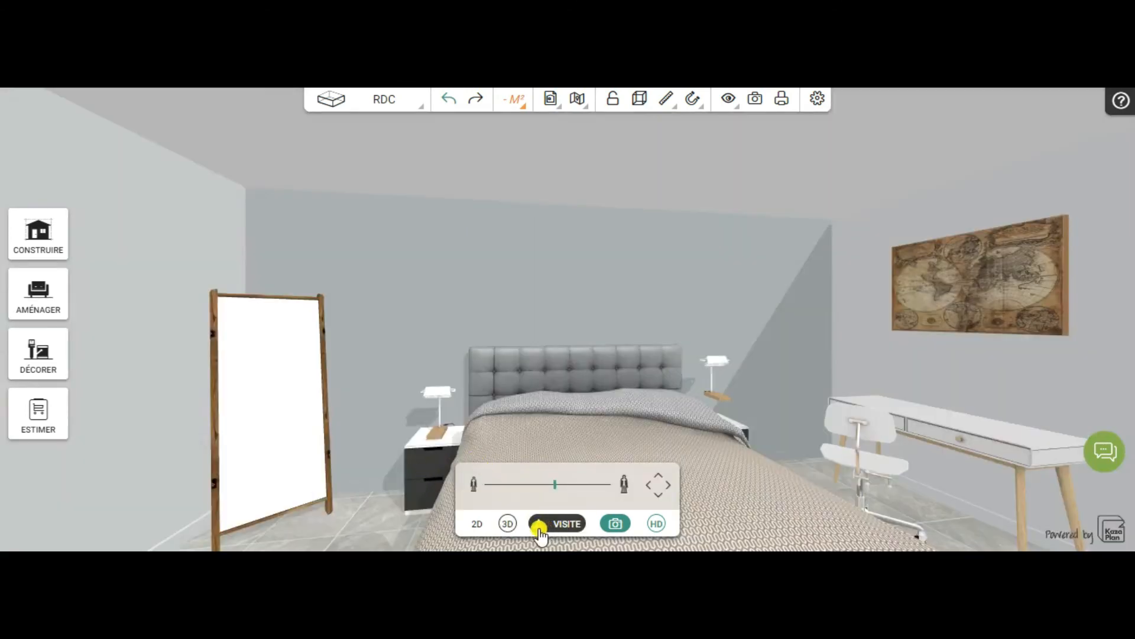
left_click_drag(356, 453, 401, 436)
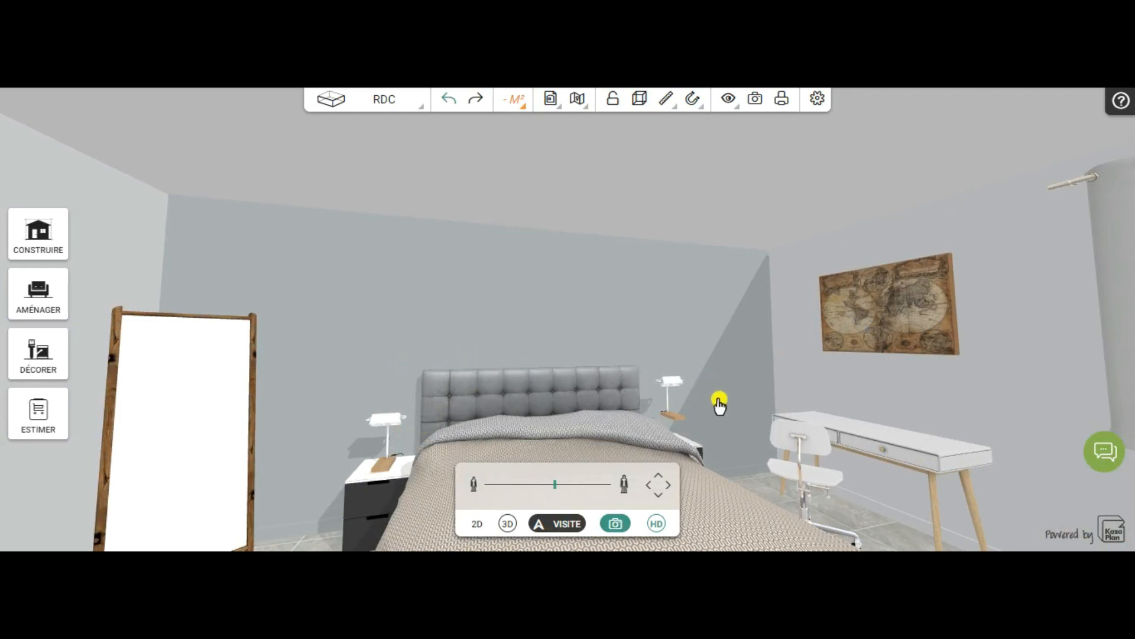
left_click_drag(776, 438, 679, 465)
left_click(795, 392)
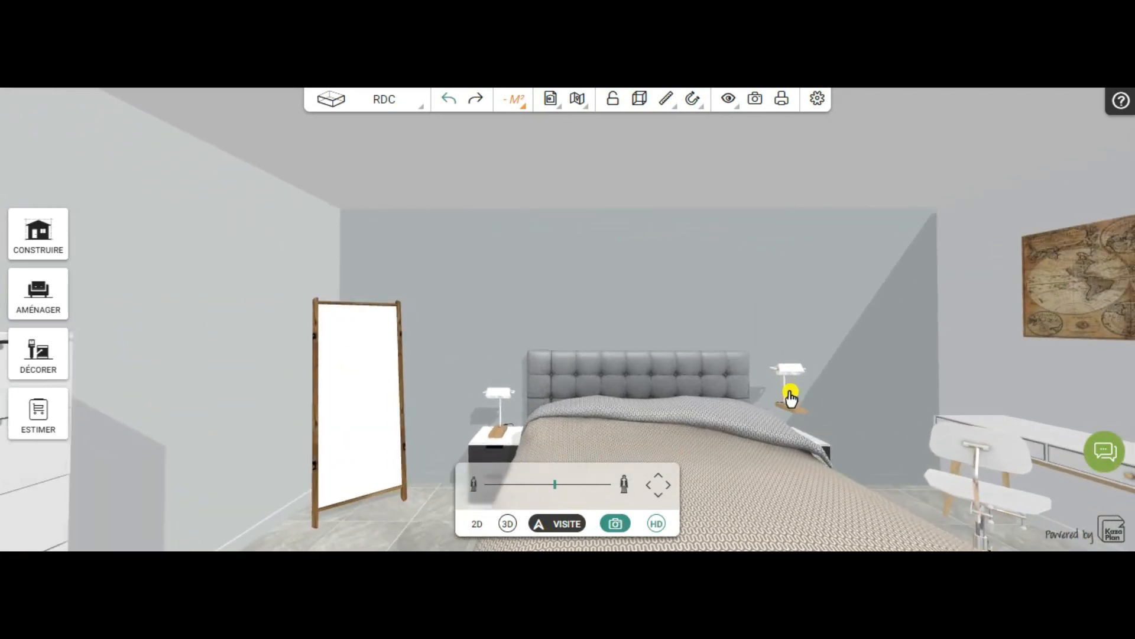
left_click_drag(899, 465, 991, 479)
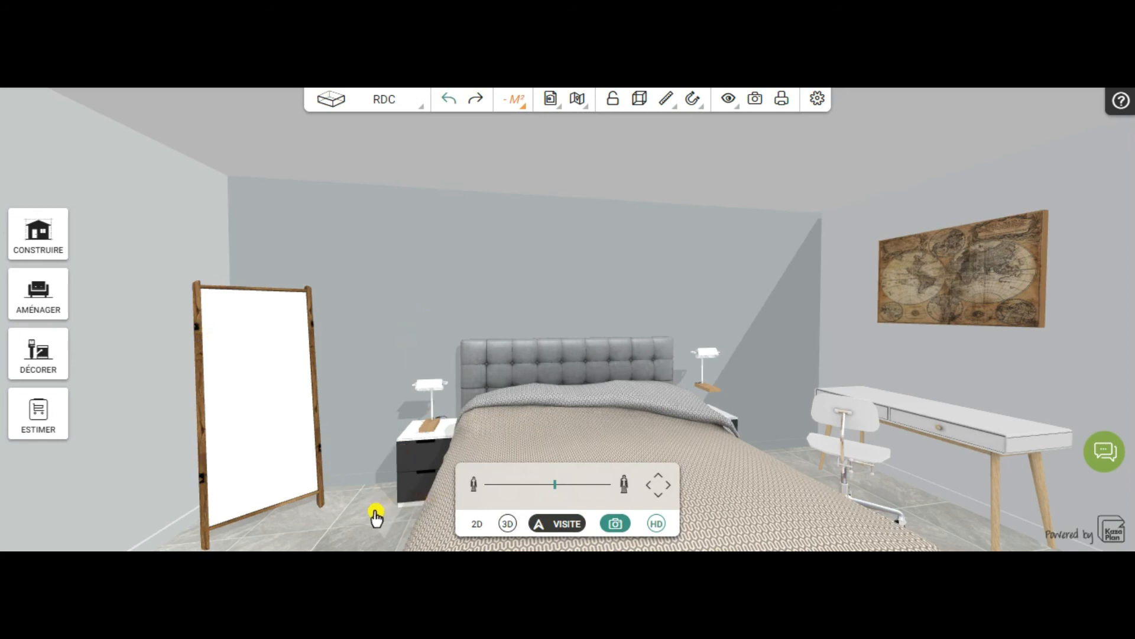
left_click_drag(348, 515, 230, 502)
left_click_drag(355, 507, 654, 499)
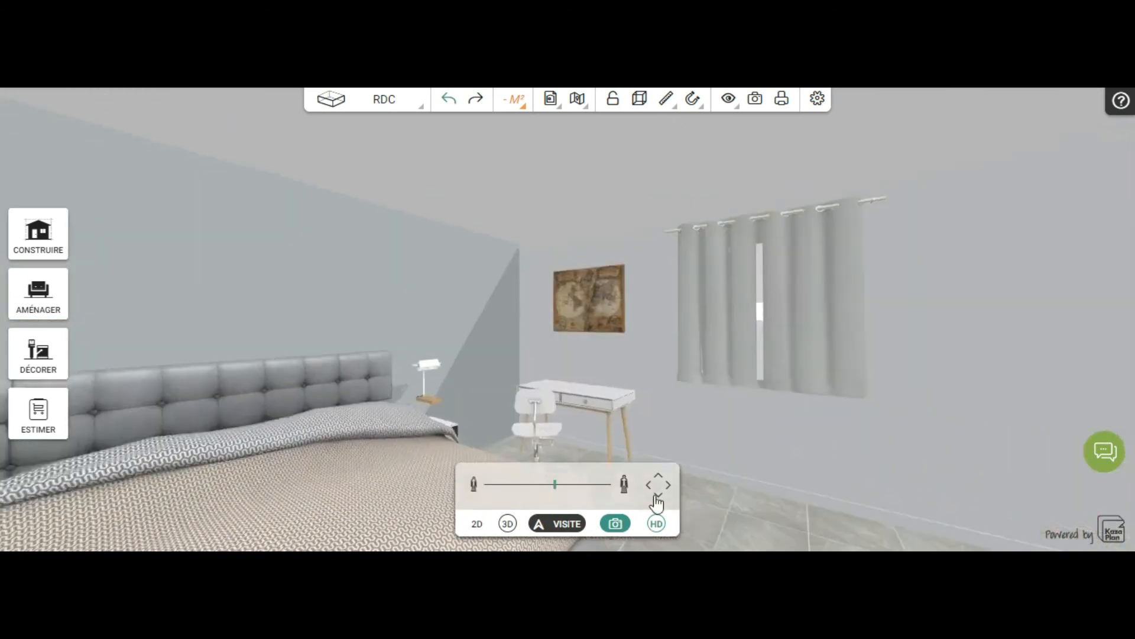